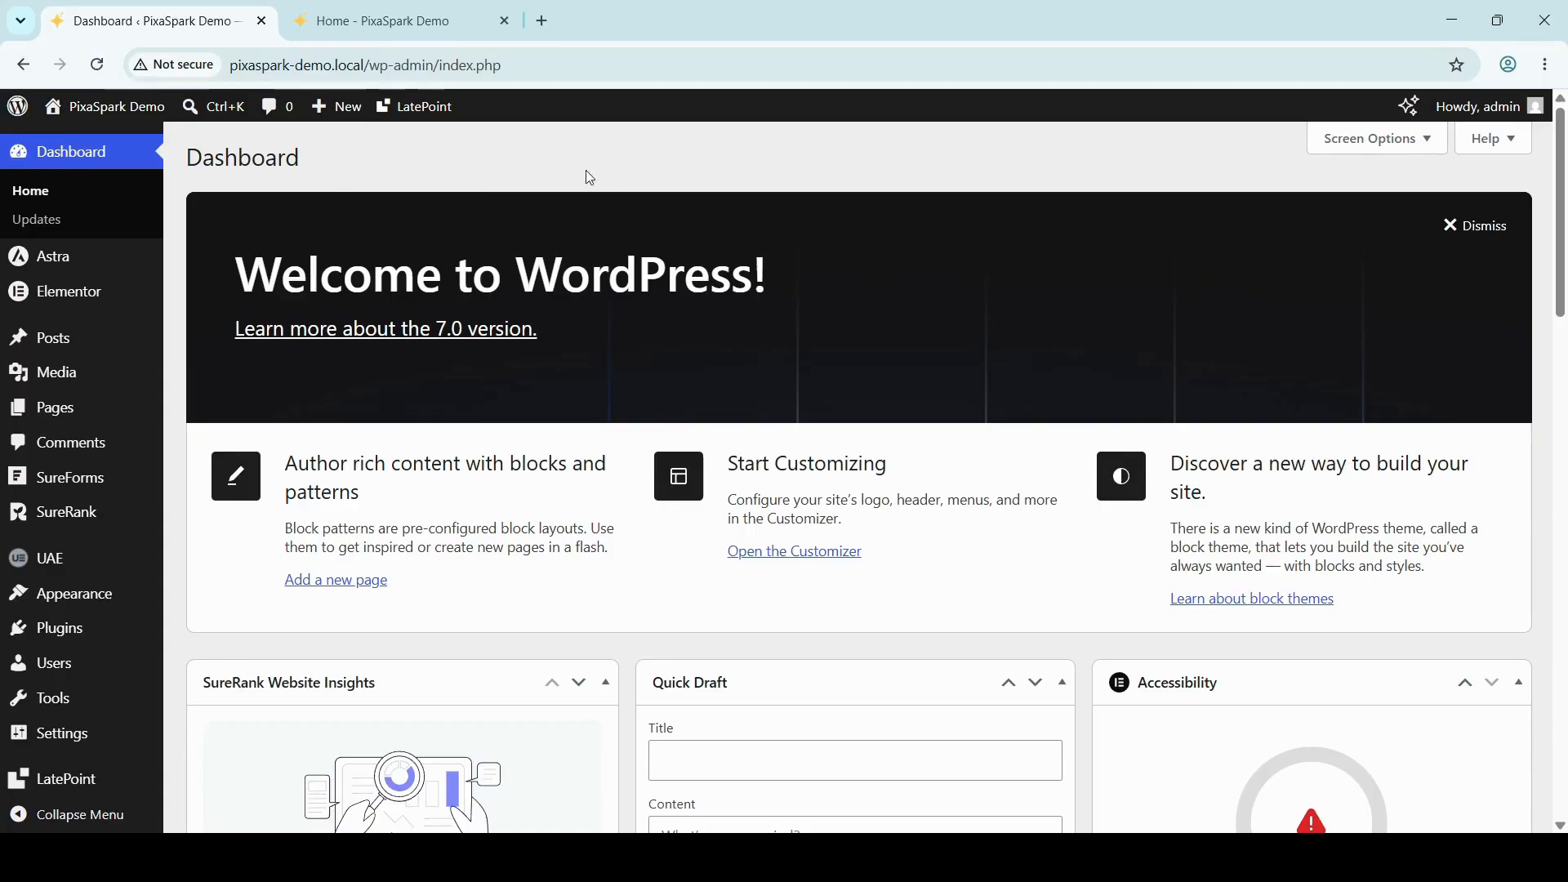
Step: Open the live site's homepage and examine its header navigation
mouse_move(100, 123)
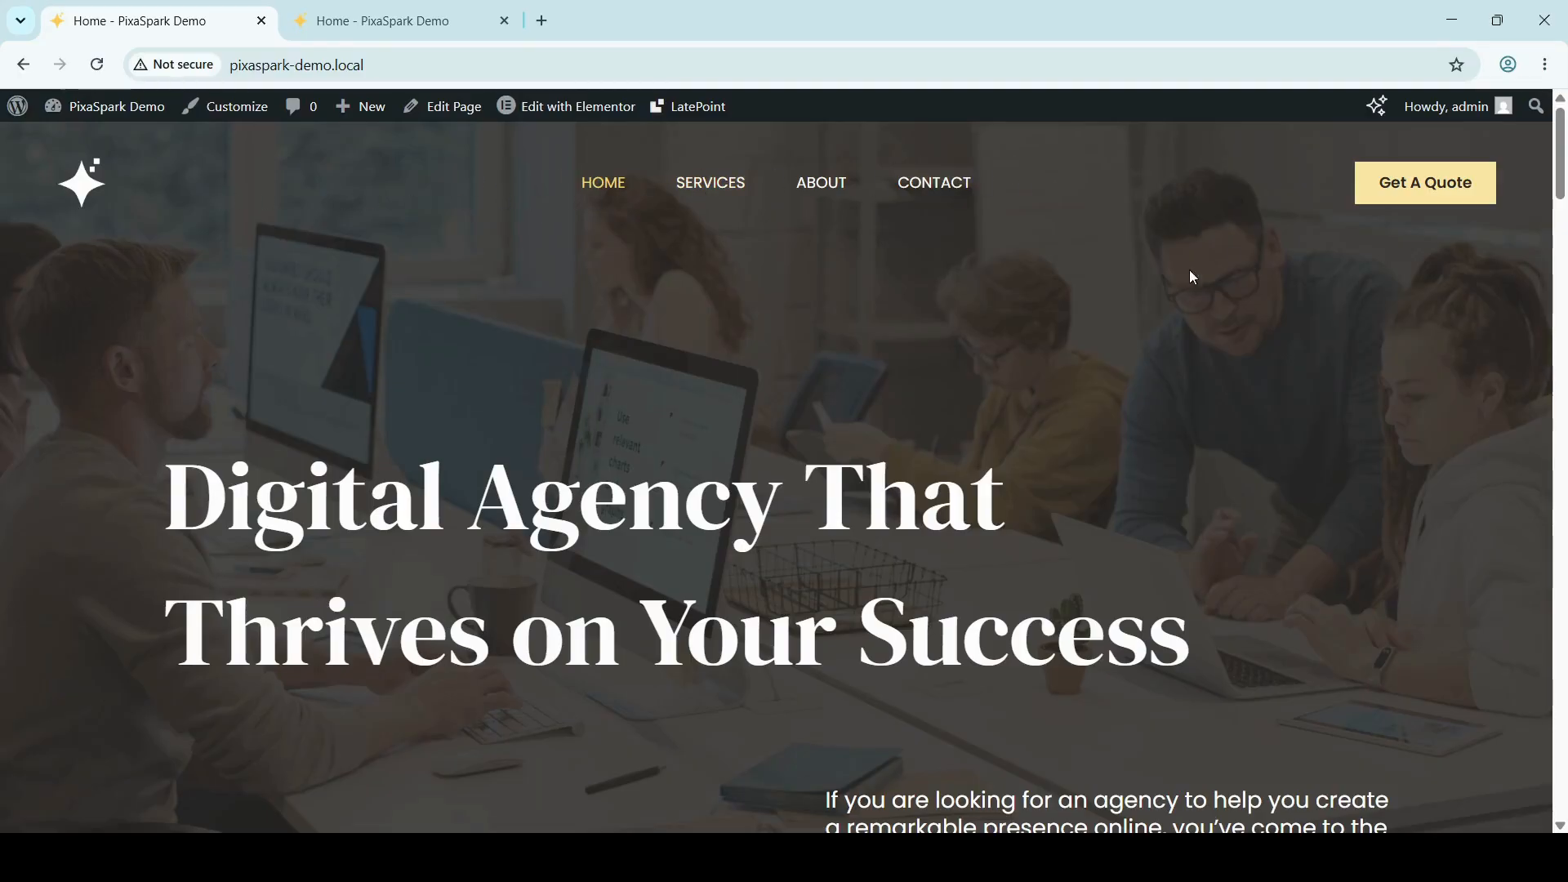
scroll(910, 339, "down", 5)
scroll(912, 341, "up", 5)
scroll(913, 341, "down", 1)
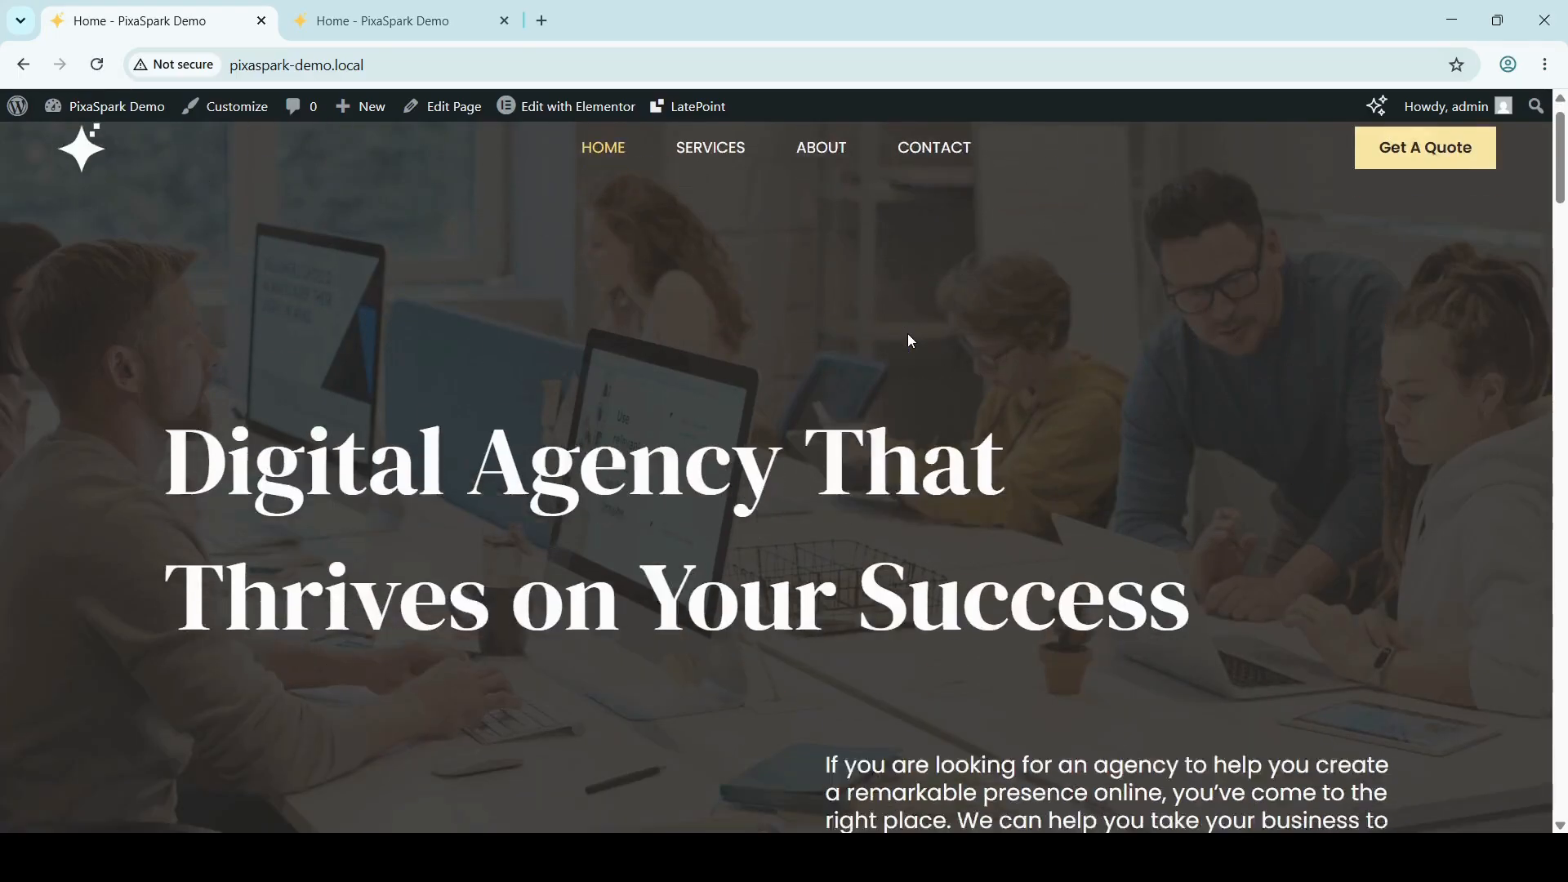
scroll(913, 342, "up", 1)
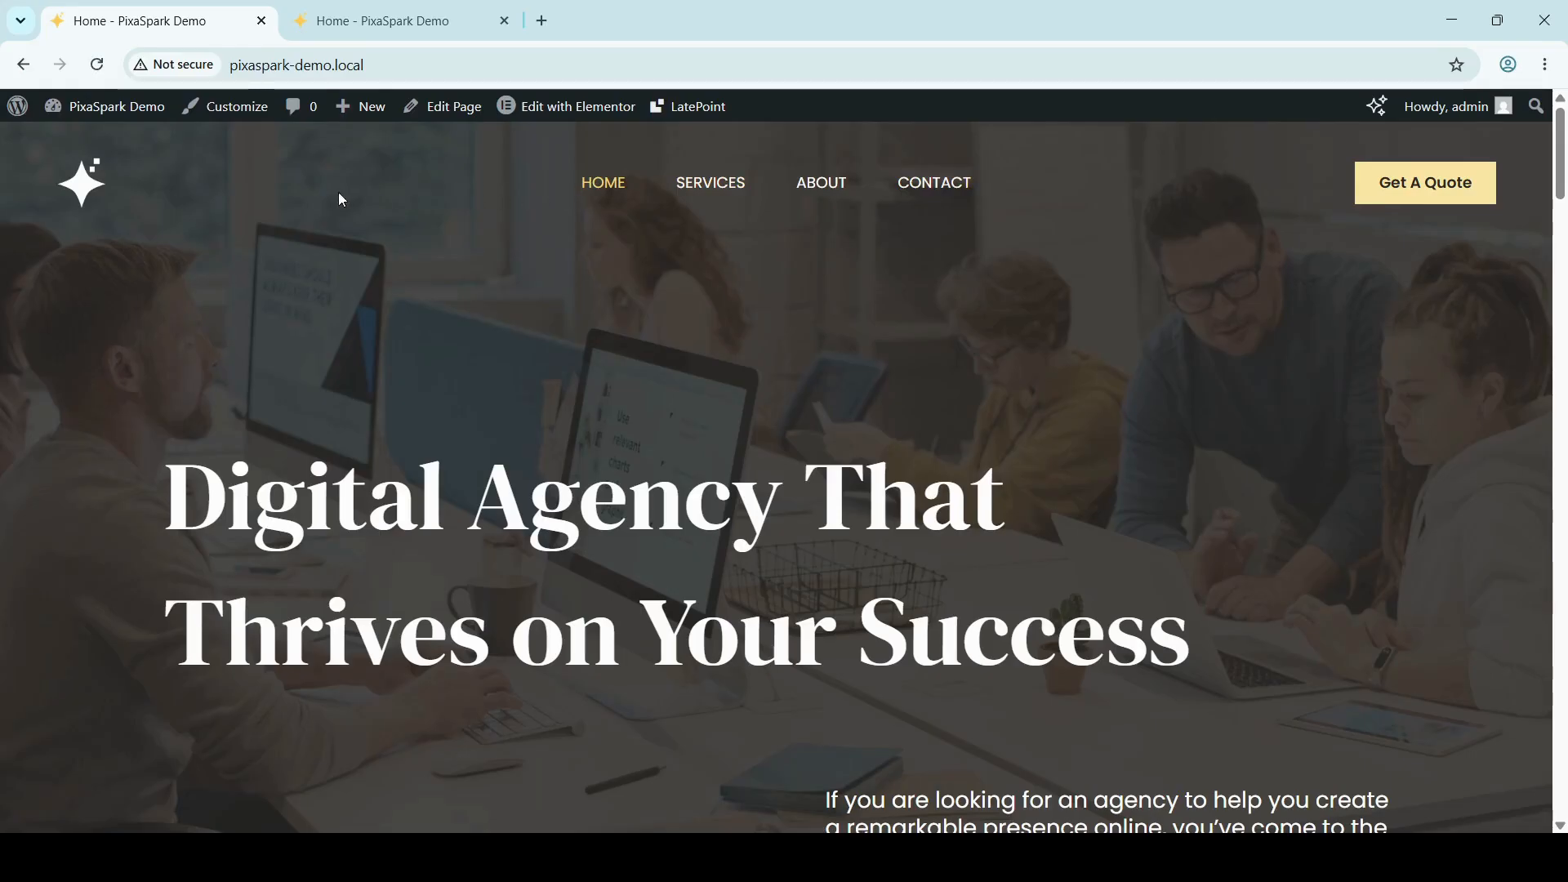
Step: Open the menu management page from the admin dashboard and review the Navigation menu's items and location settings
left_click(23, 69)
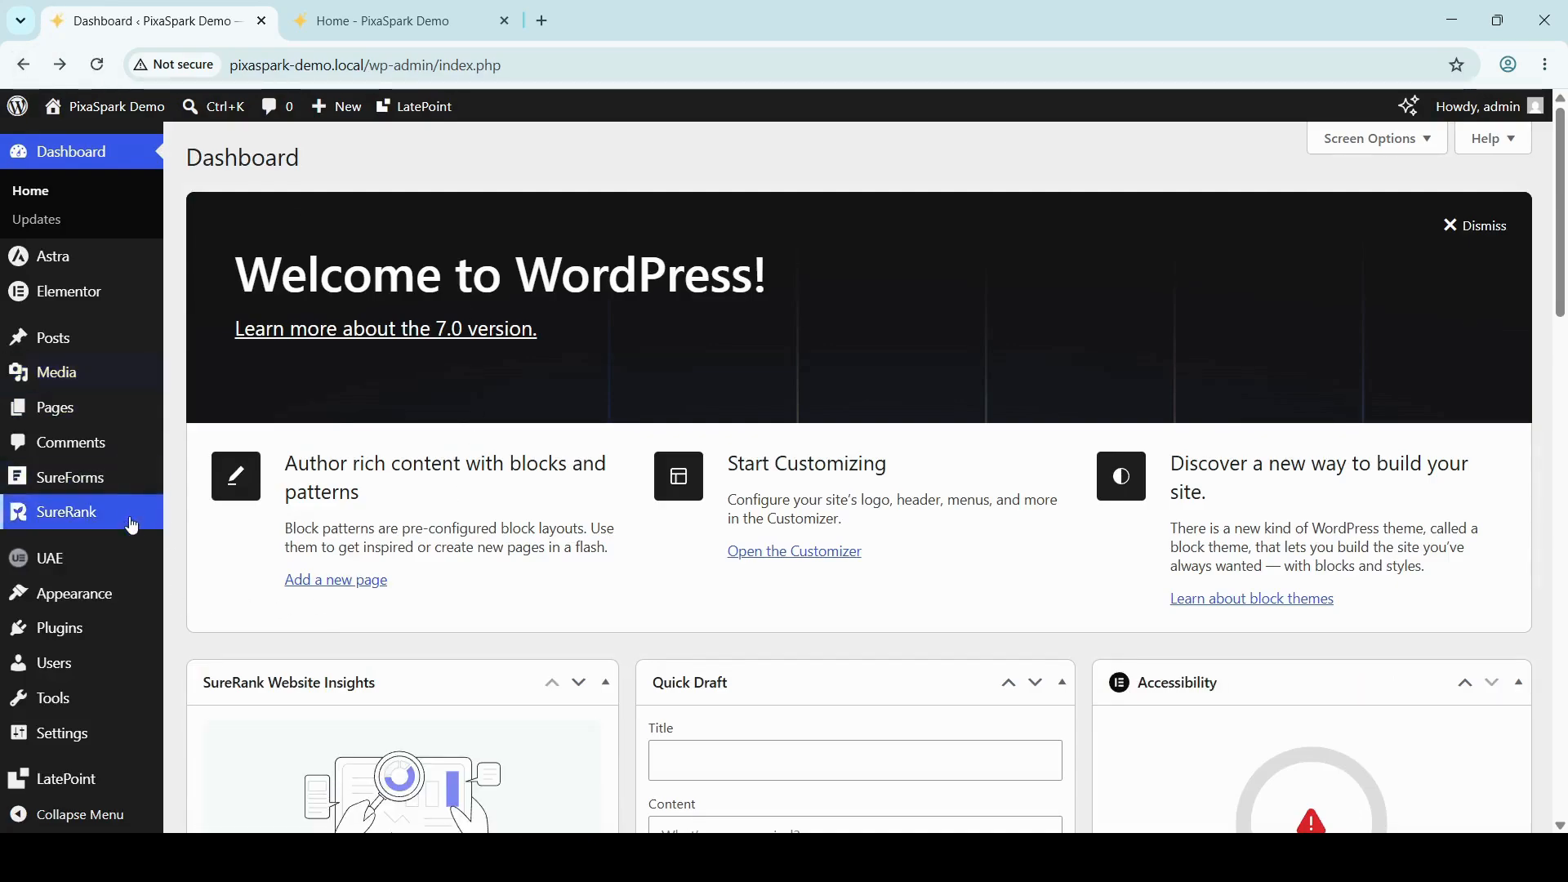
mouse_move(108, 599)
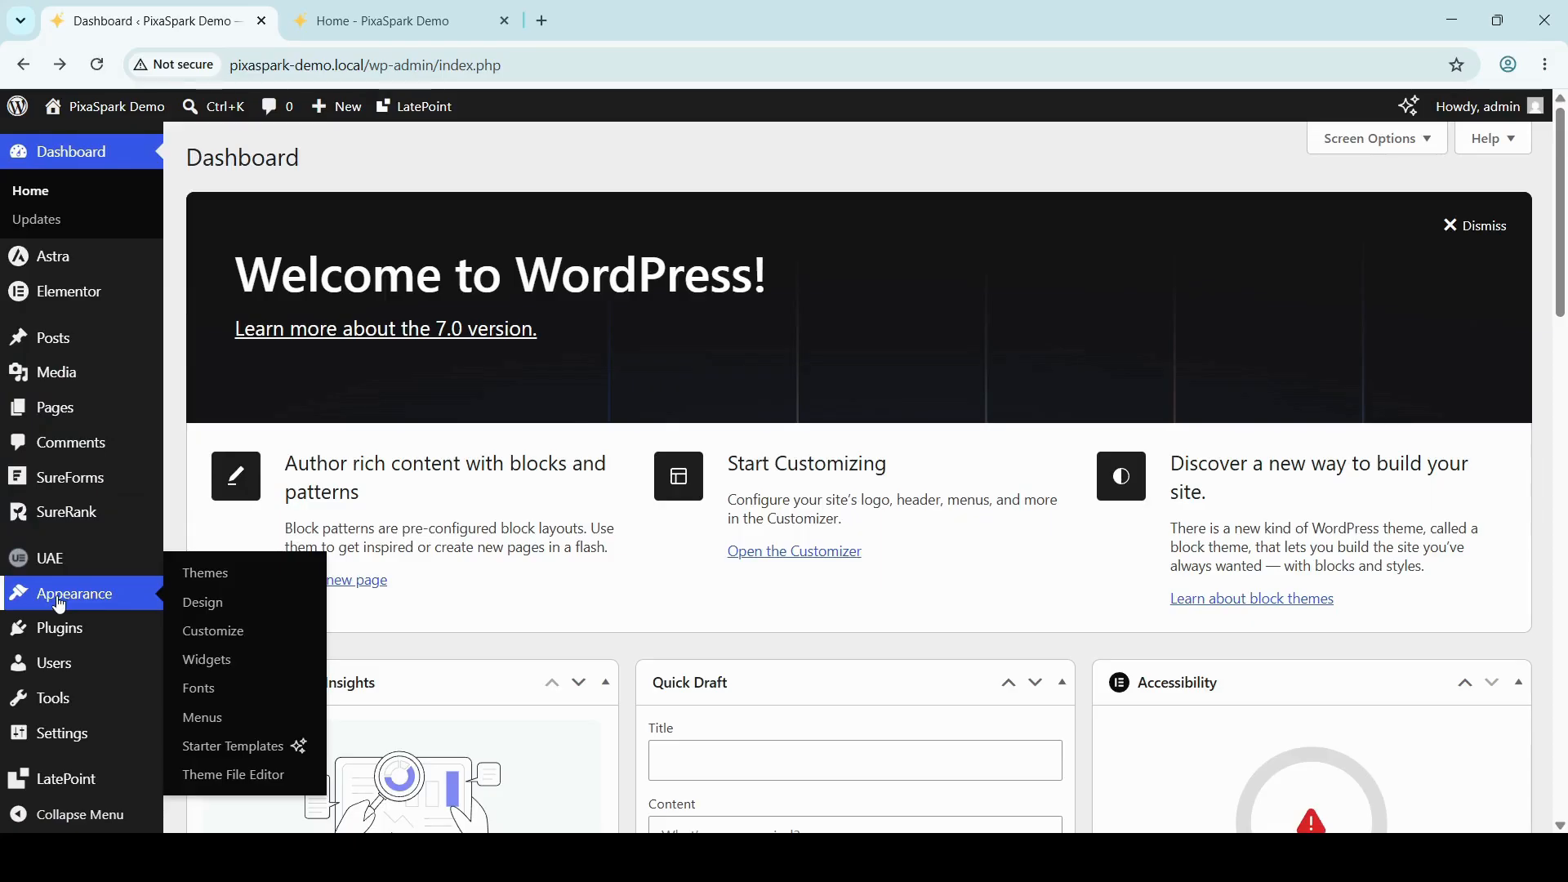
left_click(204, 721)
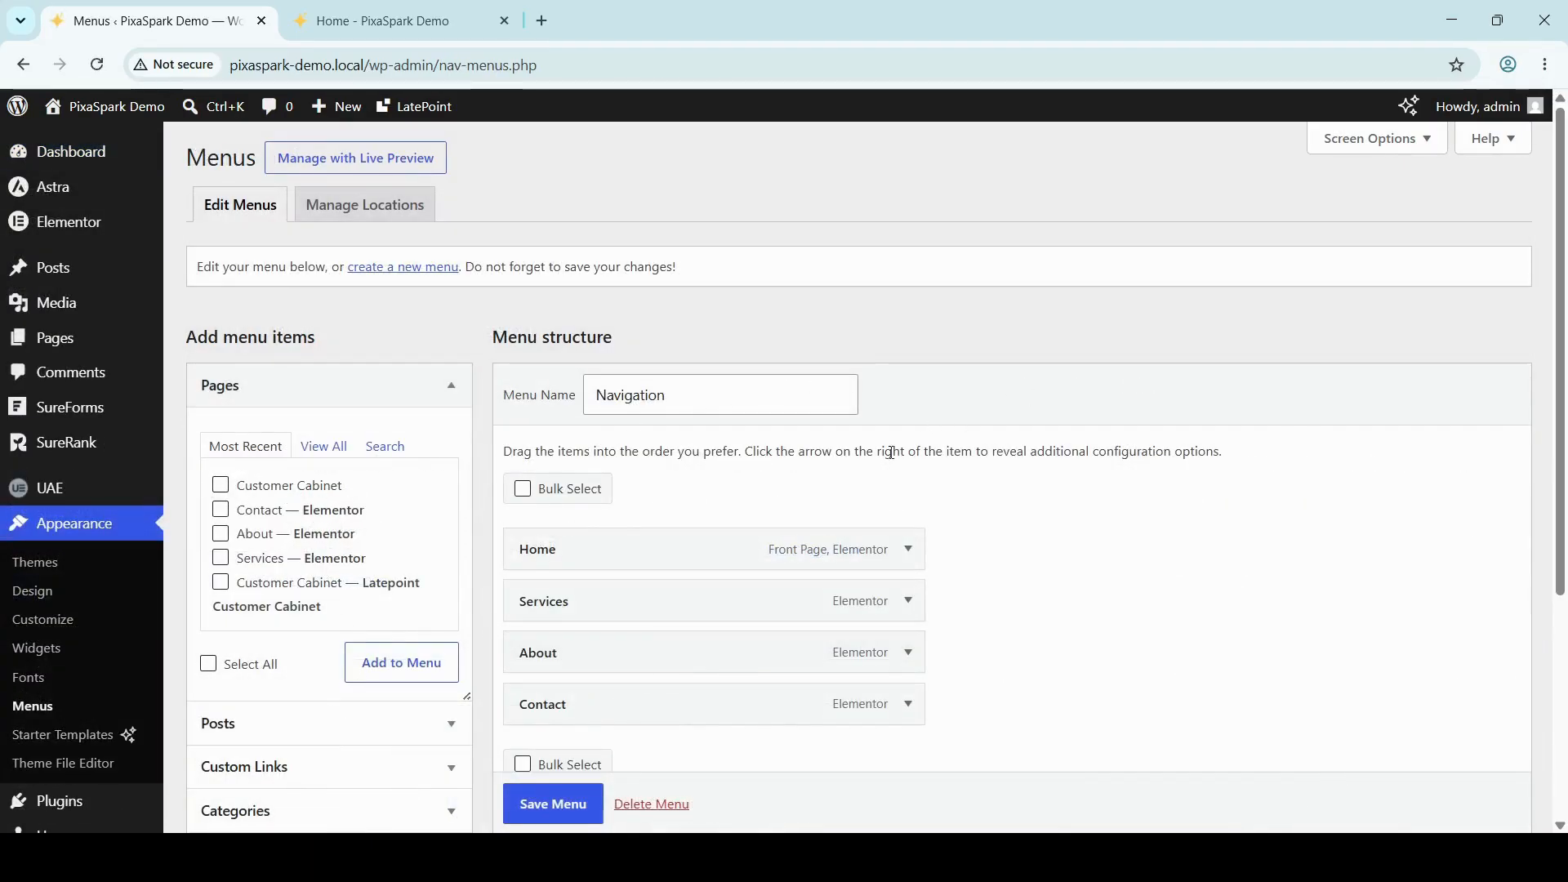
scroll(1179, 500, "down", 3)
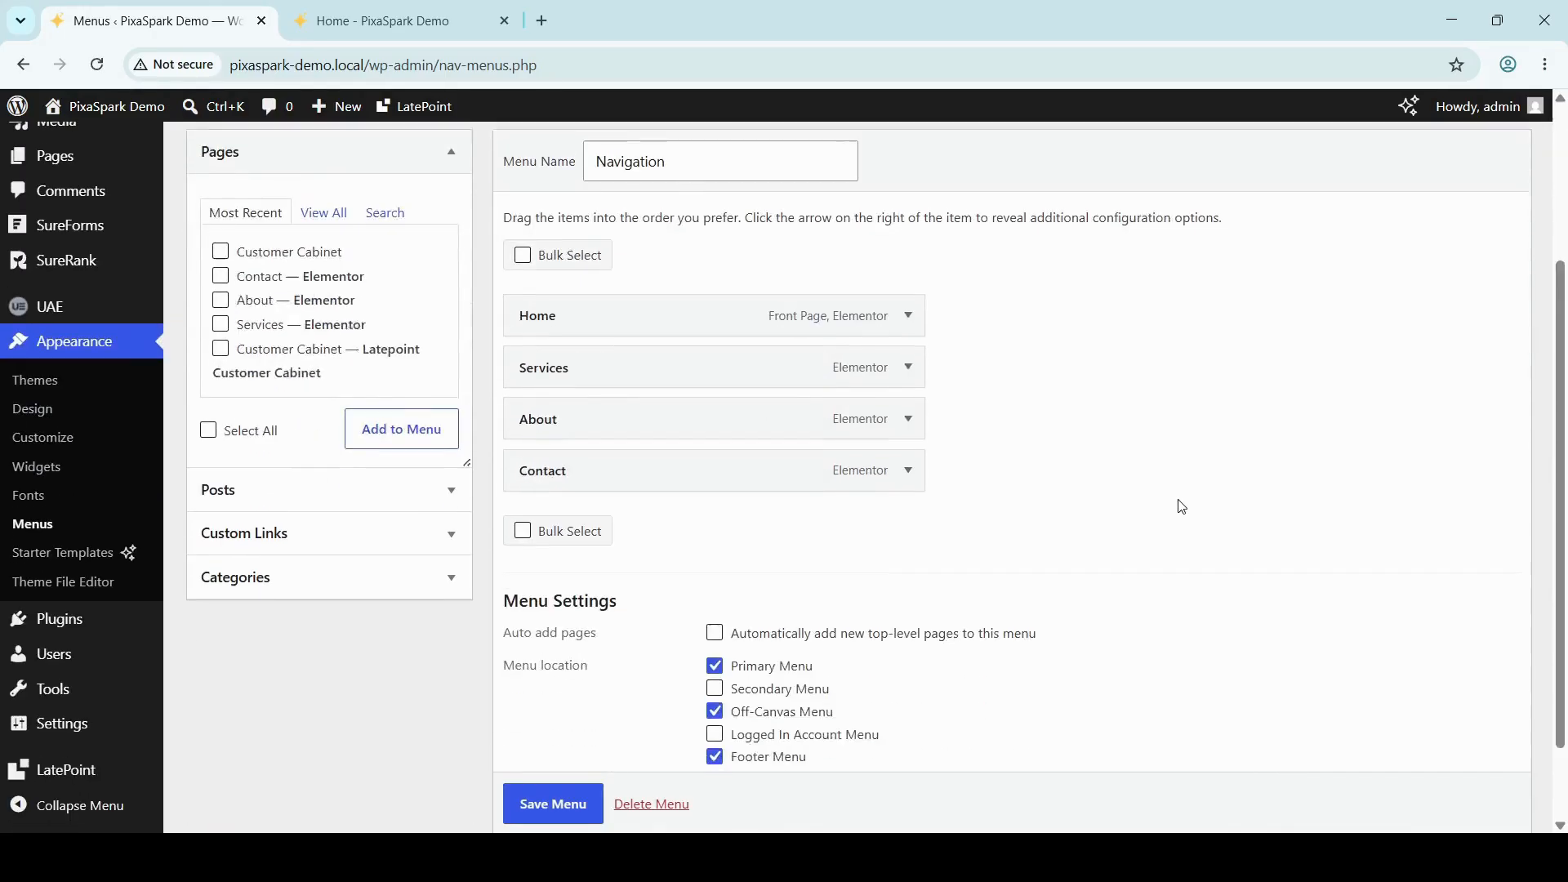
scroll(1182, 507, "up", 2)
scroll(1153, 508, "down", 3)
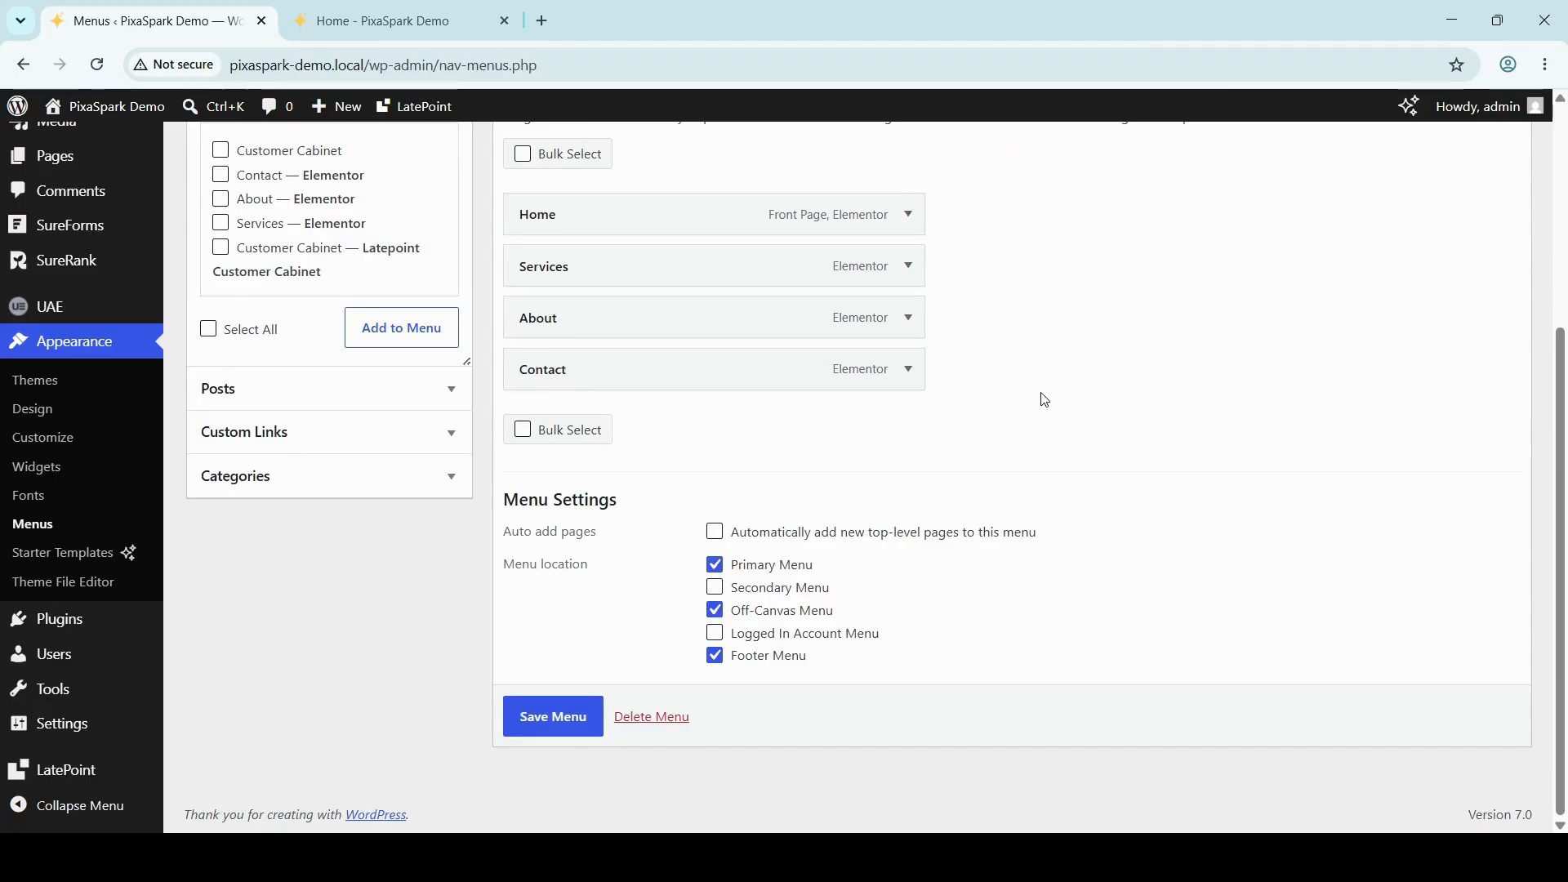
scroll(1046, 400, "up", 3)
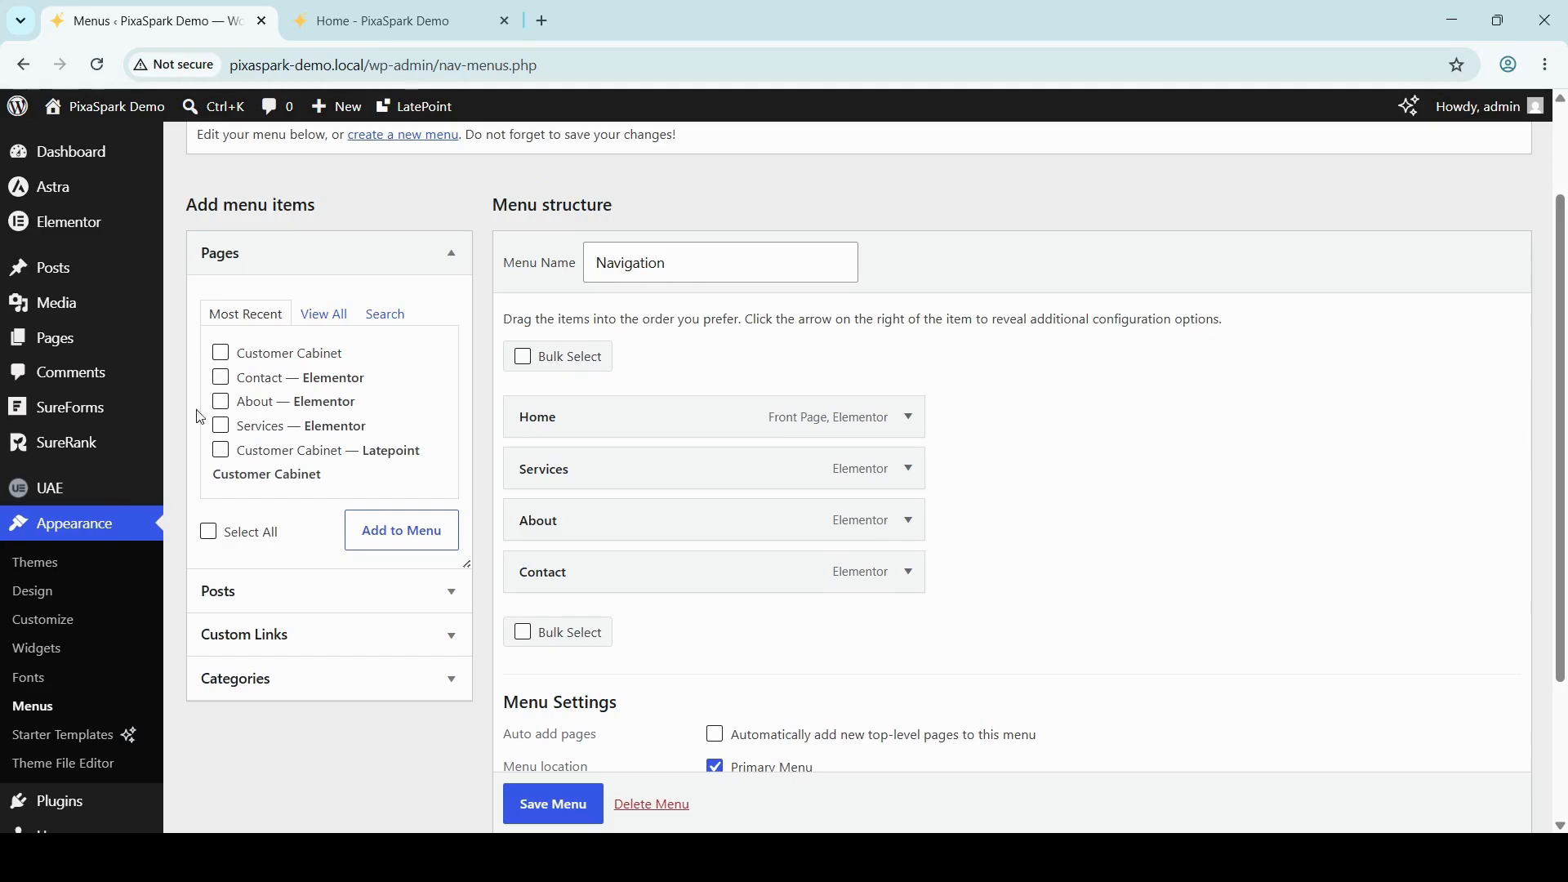
scroll(909, 441, "down", 3)
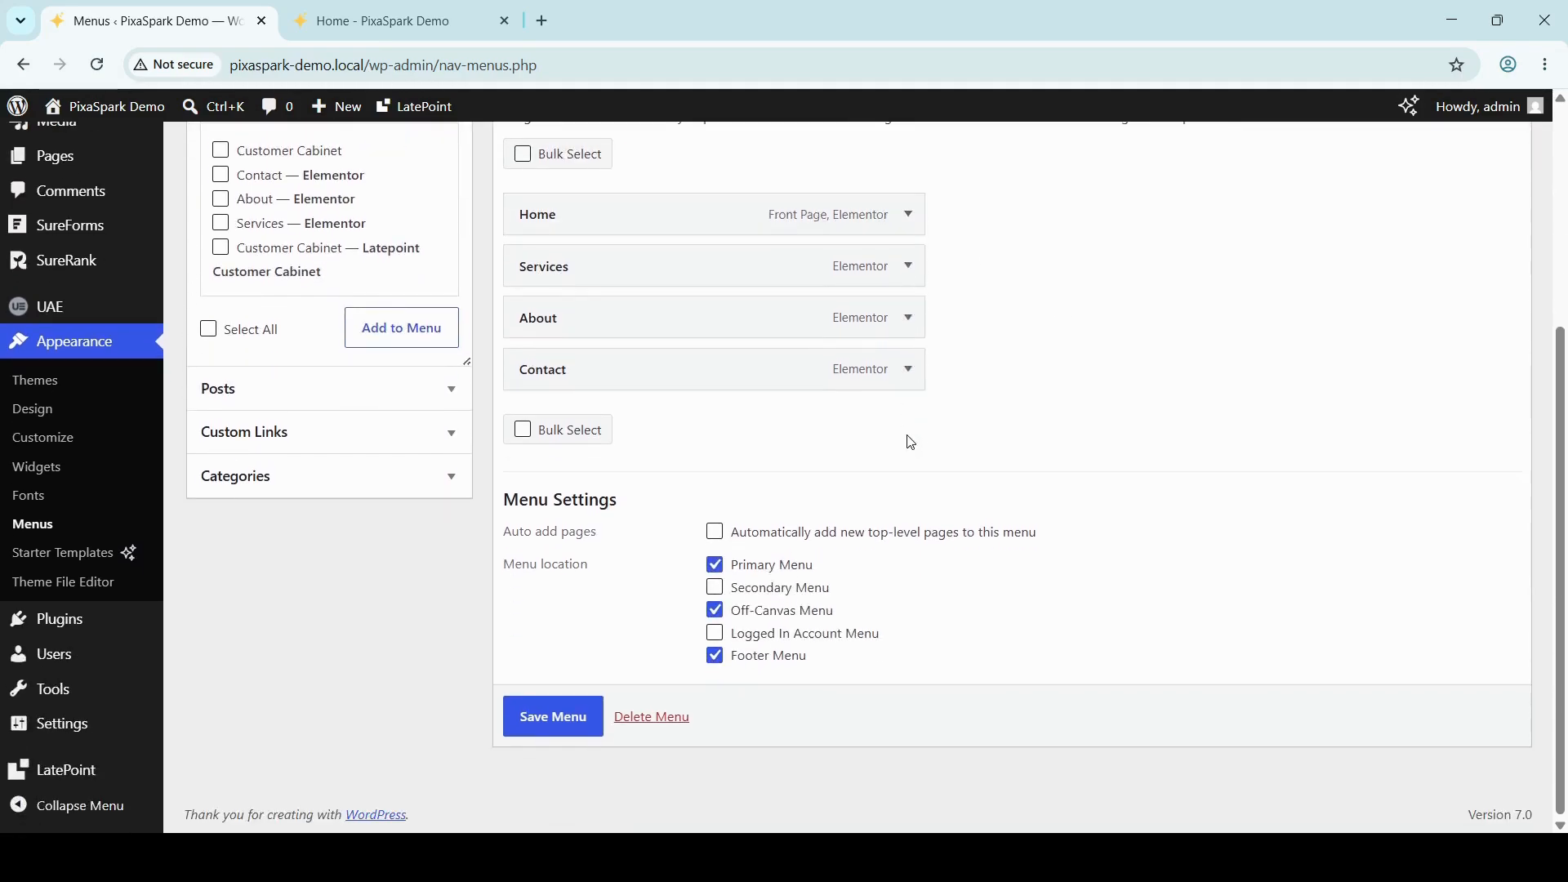
scroll(912, 442, "up", 2)
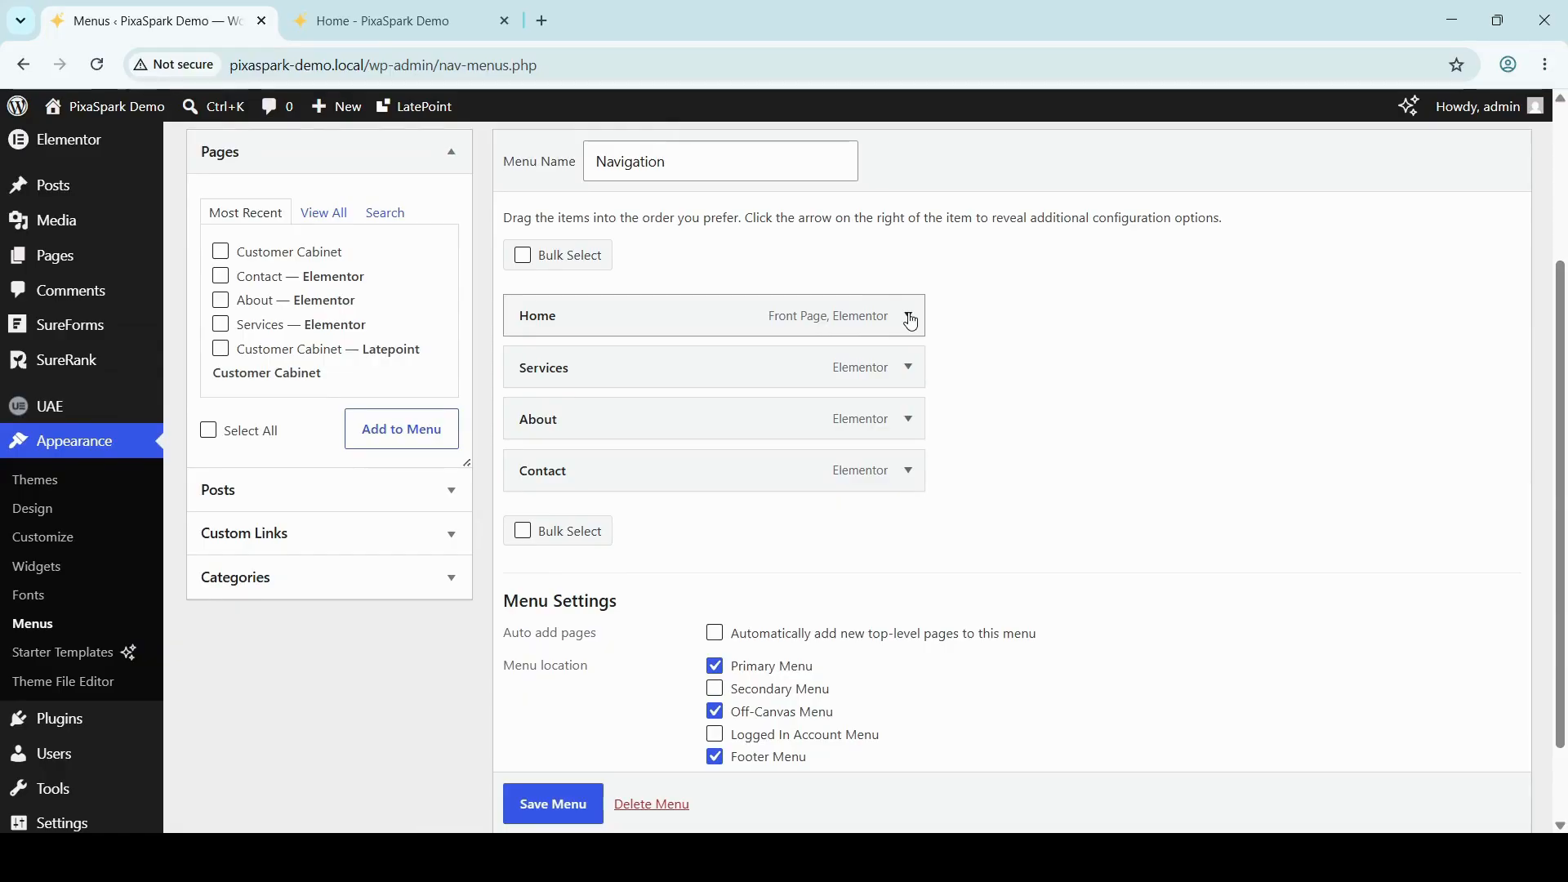
Step: Change the Home menu item's navigation label to Homepage and save the menu
left_click(909, 318)
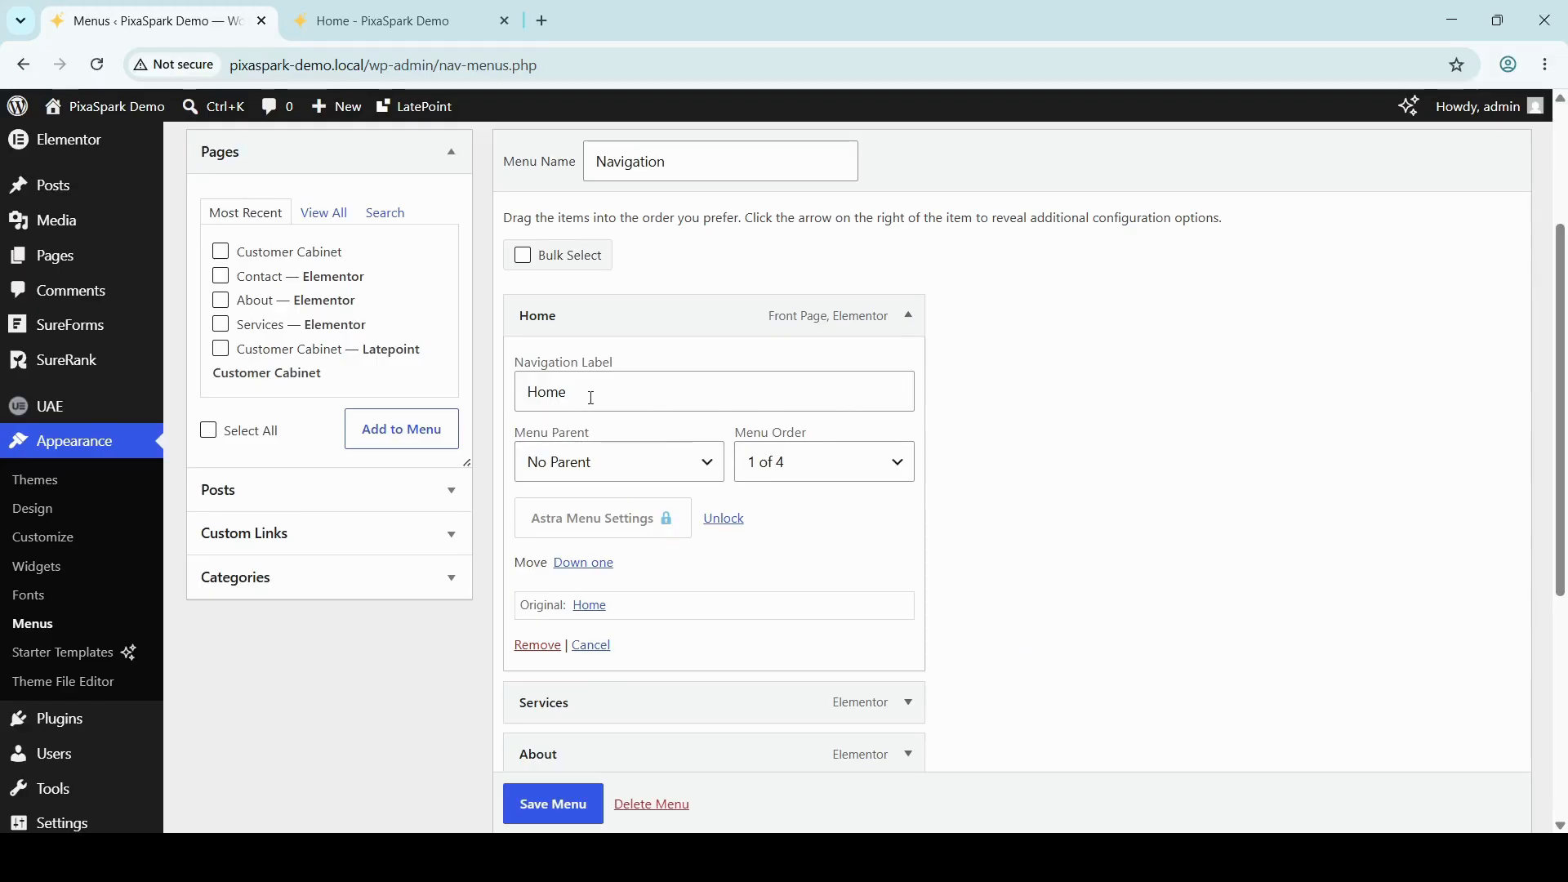
scroll(704, 535, "down", 3)
scroll(703, 535, "up", 4)
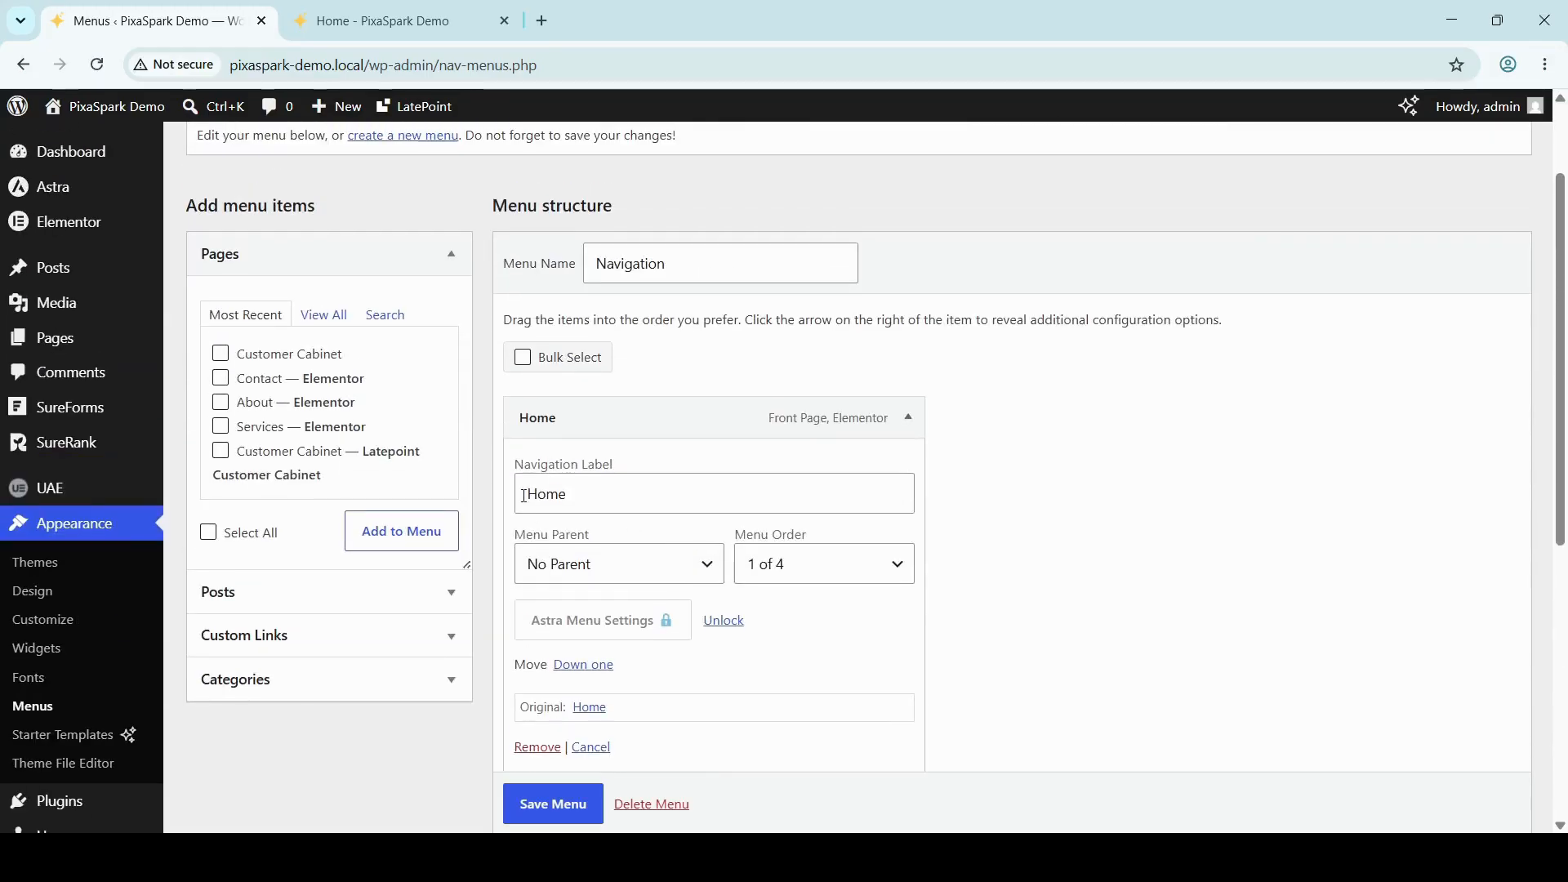
left_click(567, 500)
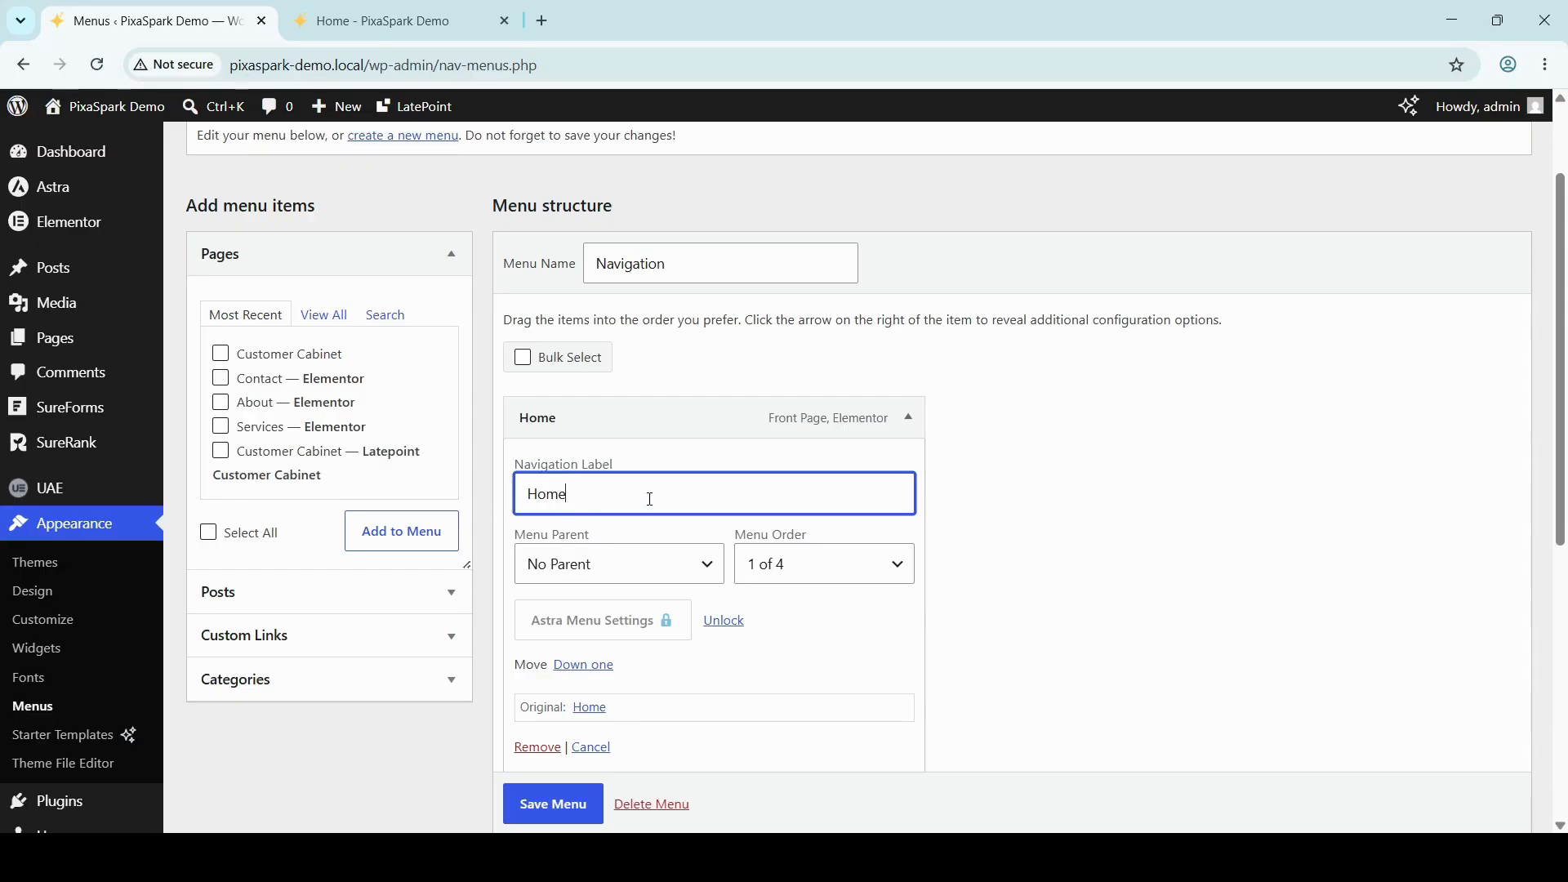
type("page")
left_click(1075, 495)
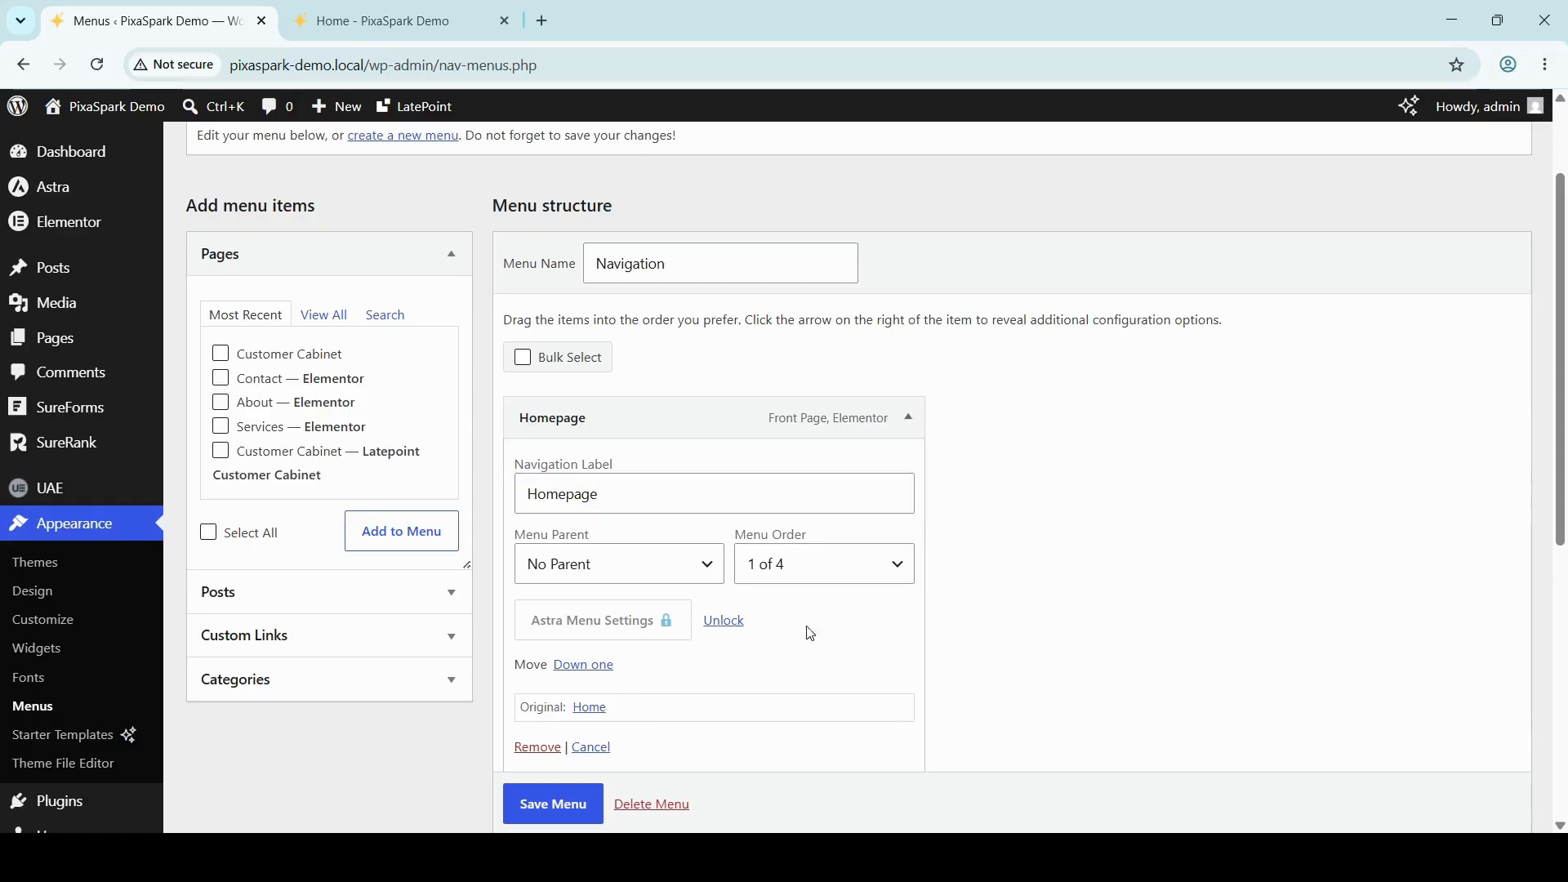
scroll(547, 812, "down", 1)
left_click(547, 809)
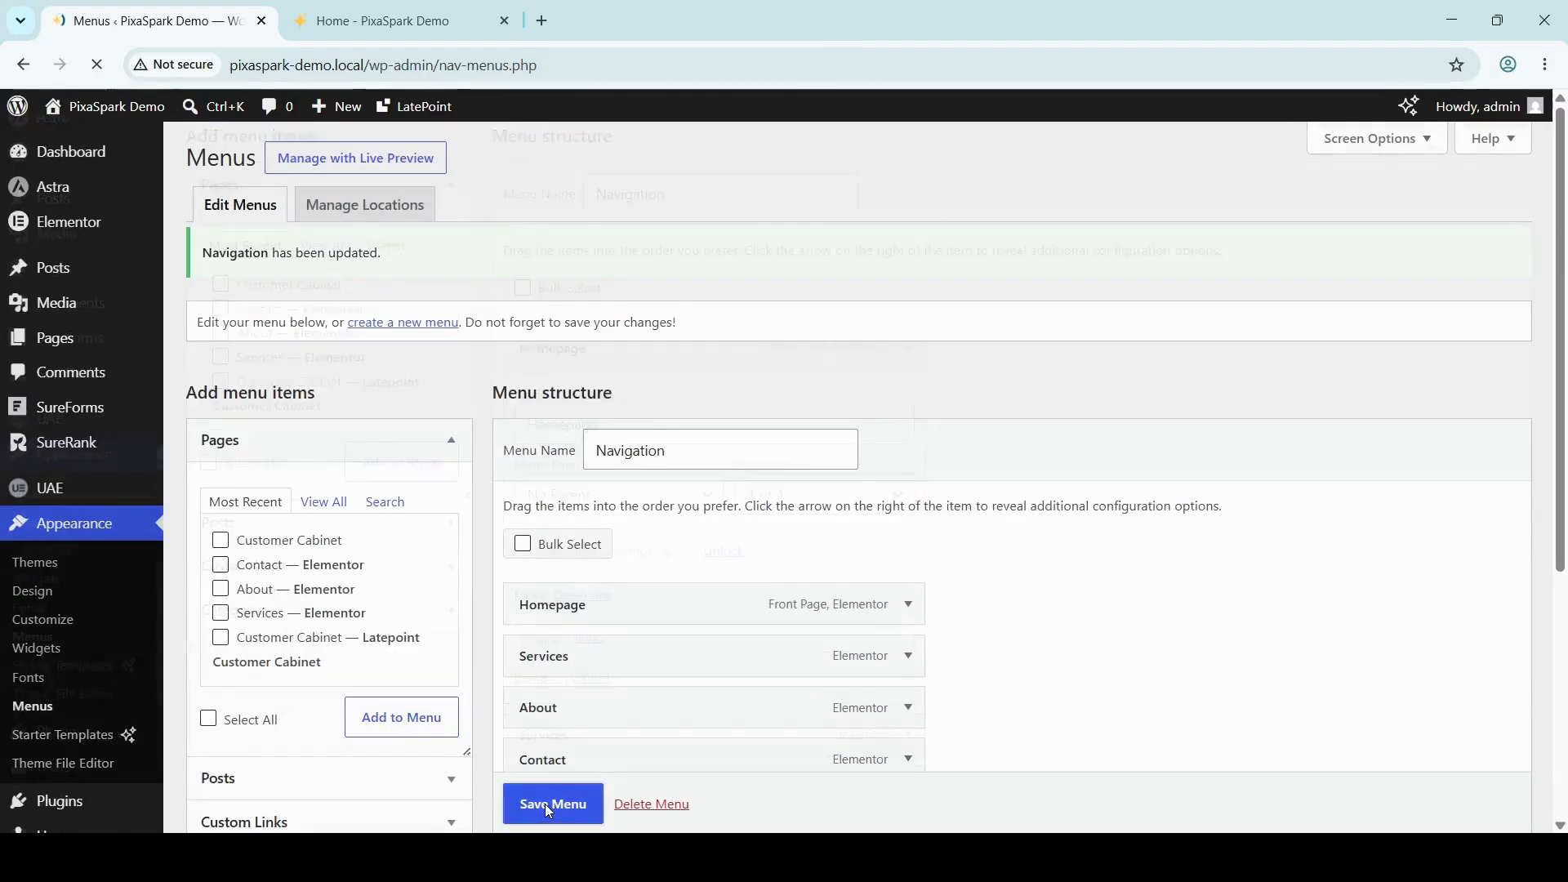
Step: Reload the live site to check the renamed item in the header navigation, and return to the menu editor
left_click(373, 8)
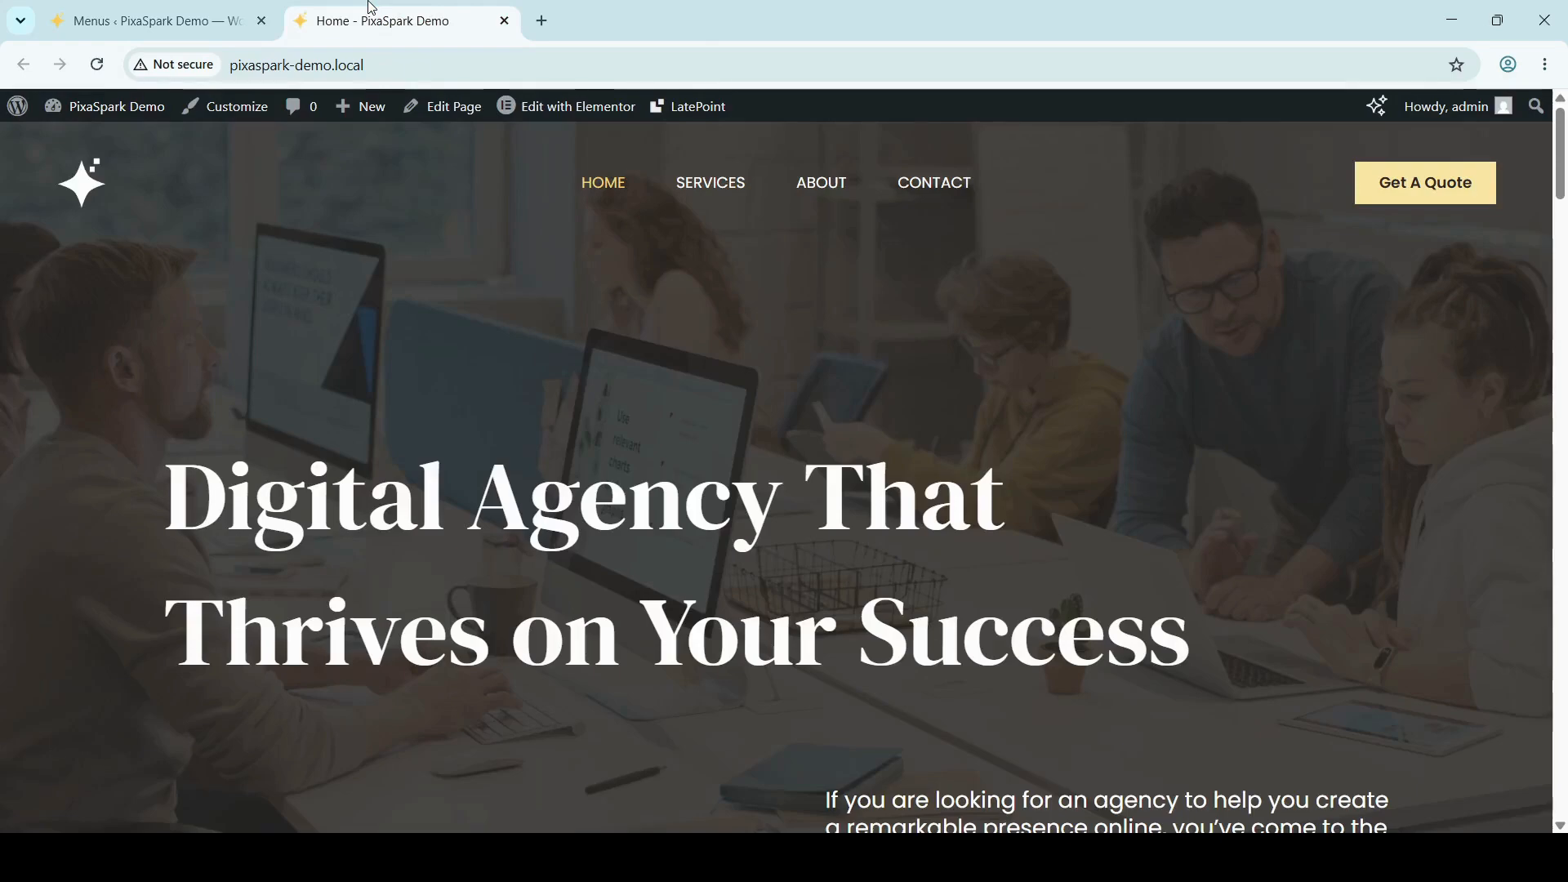
left_click(95, 65)
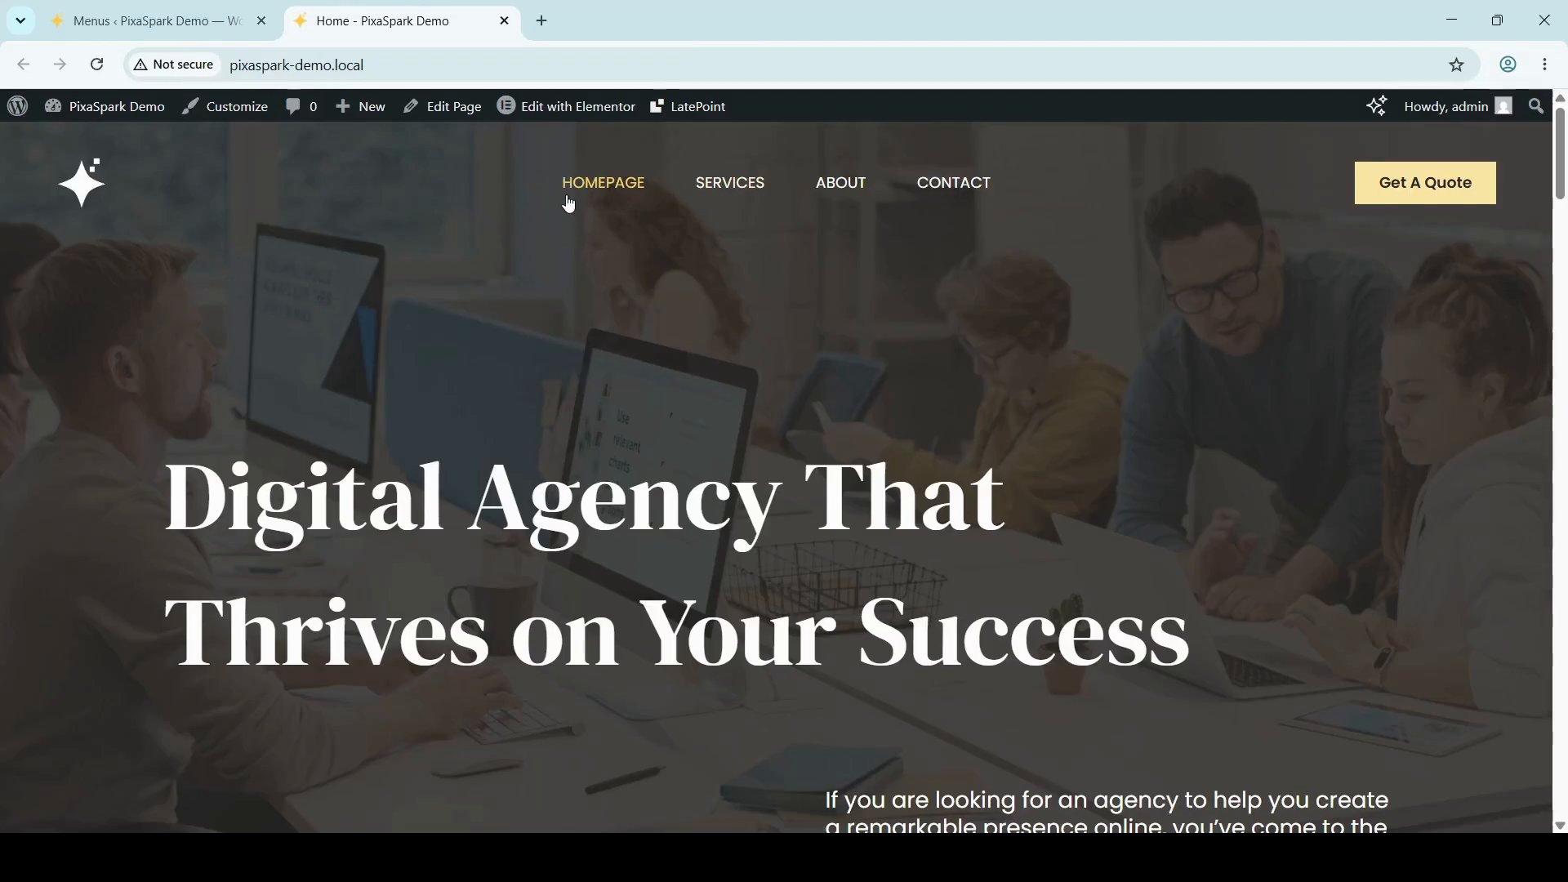
left_click(147, 21)
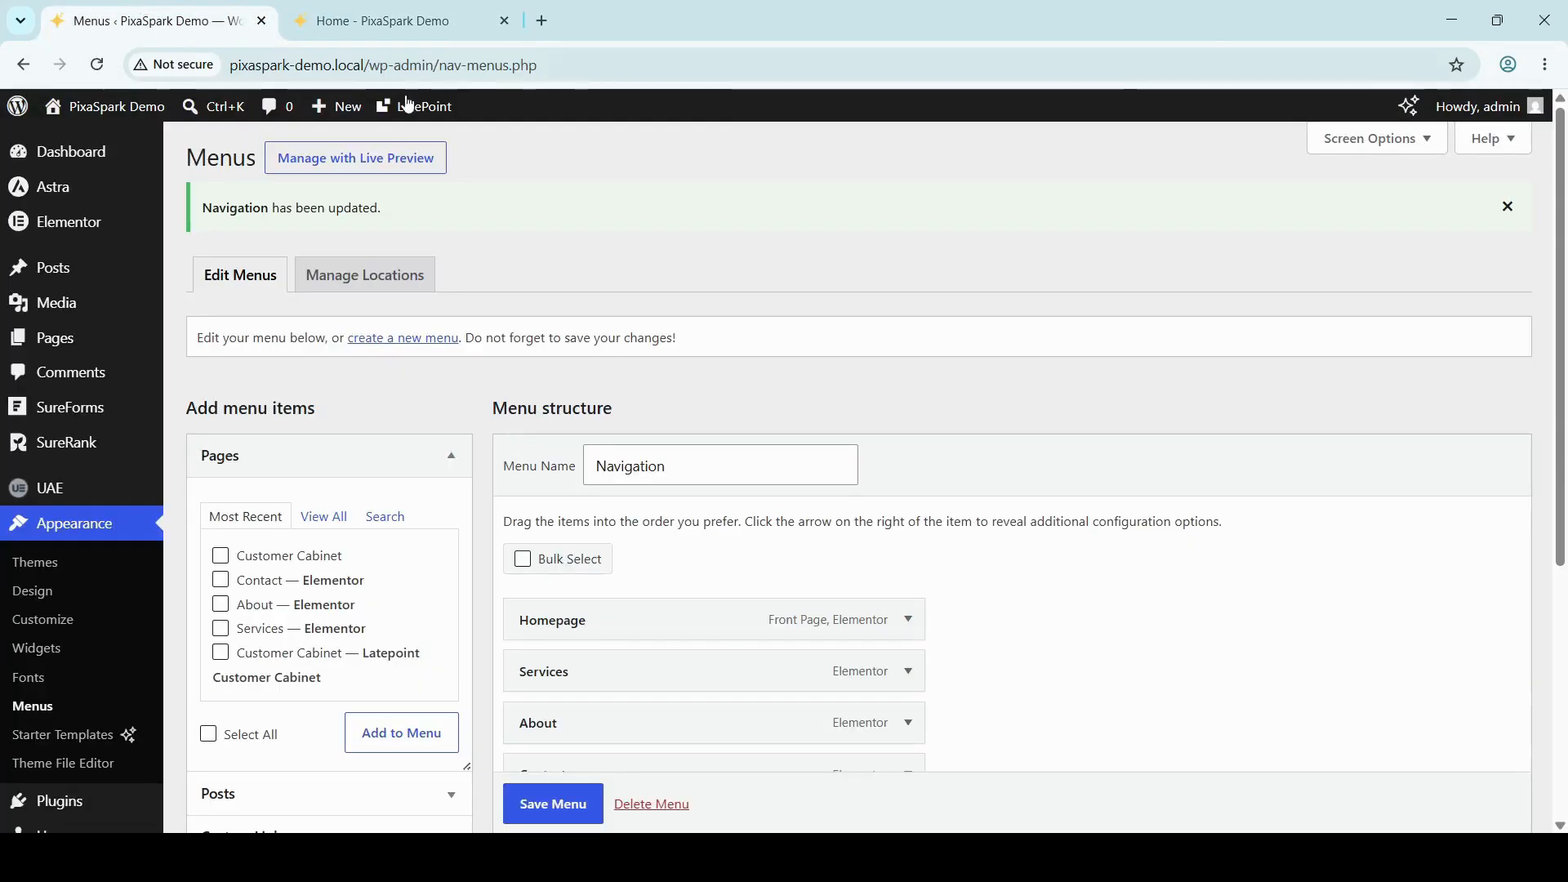
Step: Restore the first menu item's navigation label to Home and save the menu
left_click(916, 616)
scroll(817, 596, "down", 3)
left_click(643, 411)
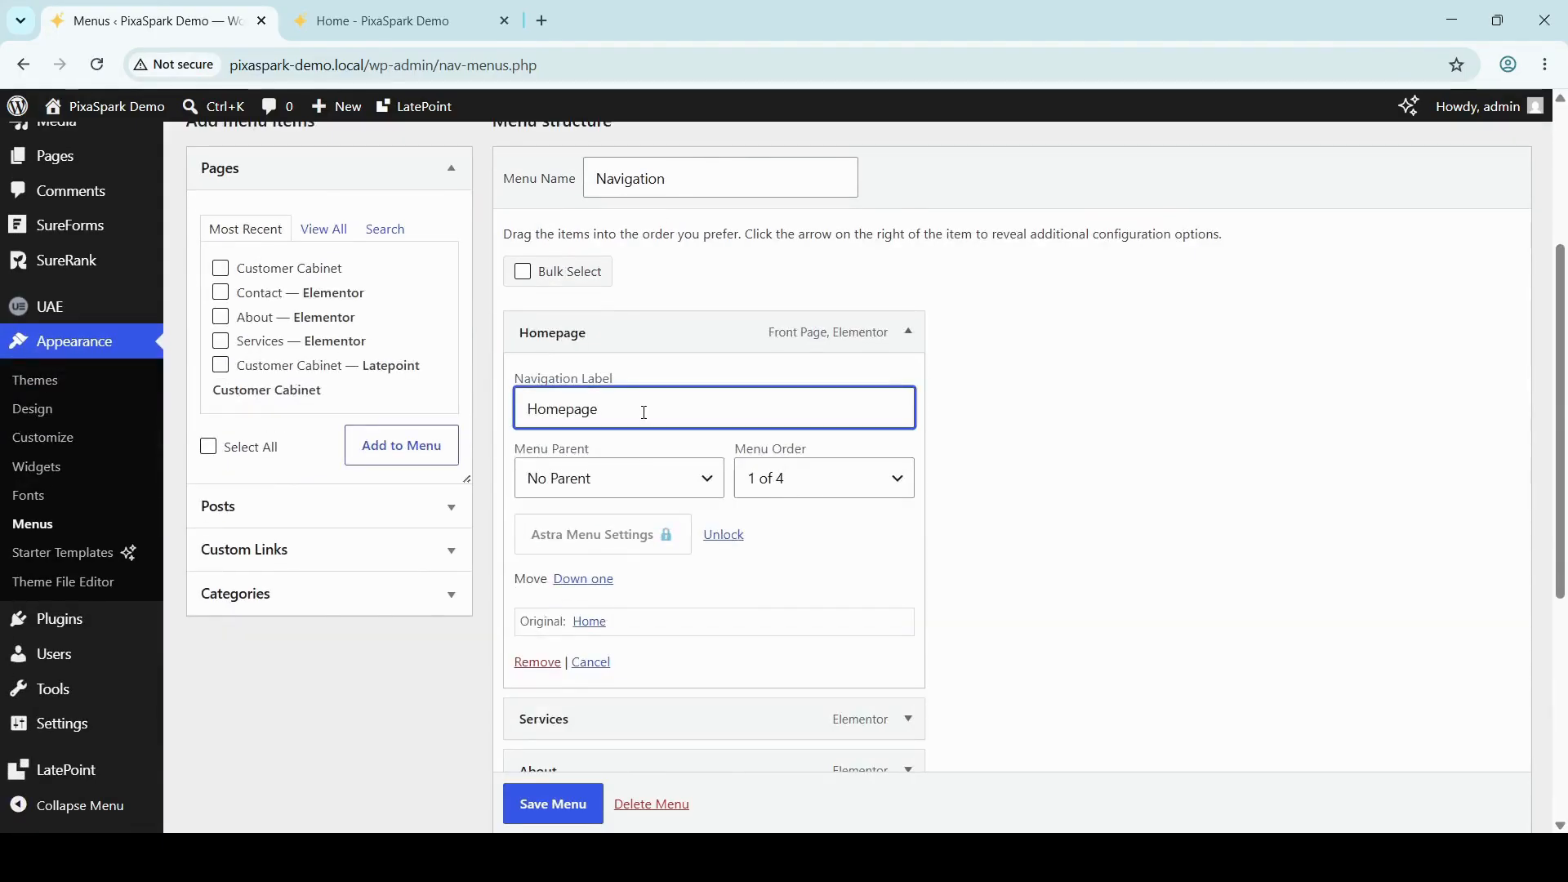
key("BackSpace")
key("BackSpace")
key("BackSpace")
key("BackSpace")
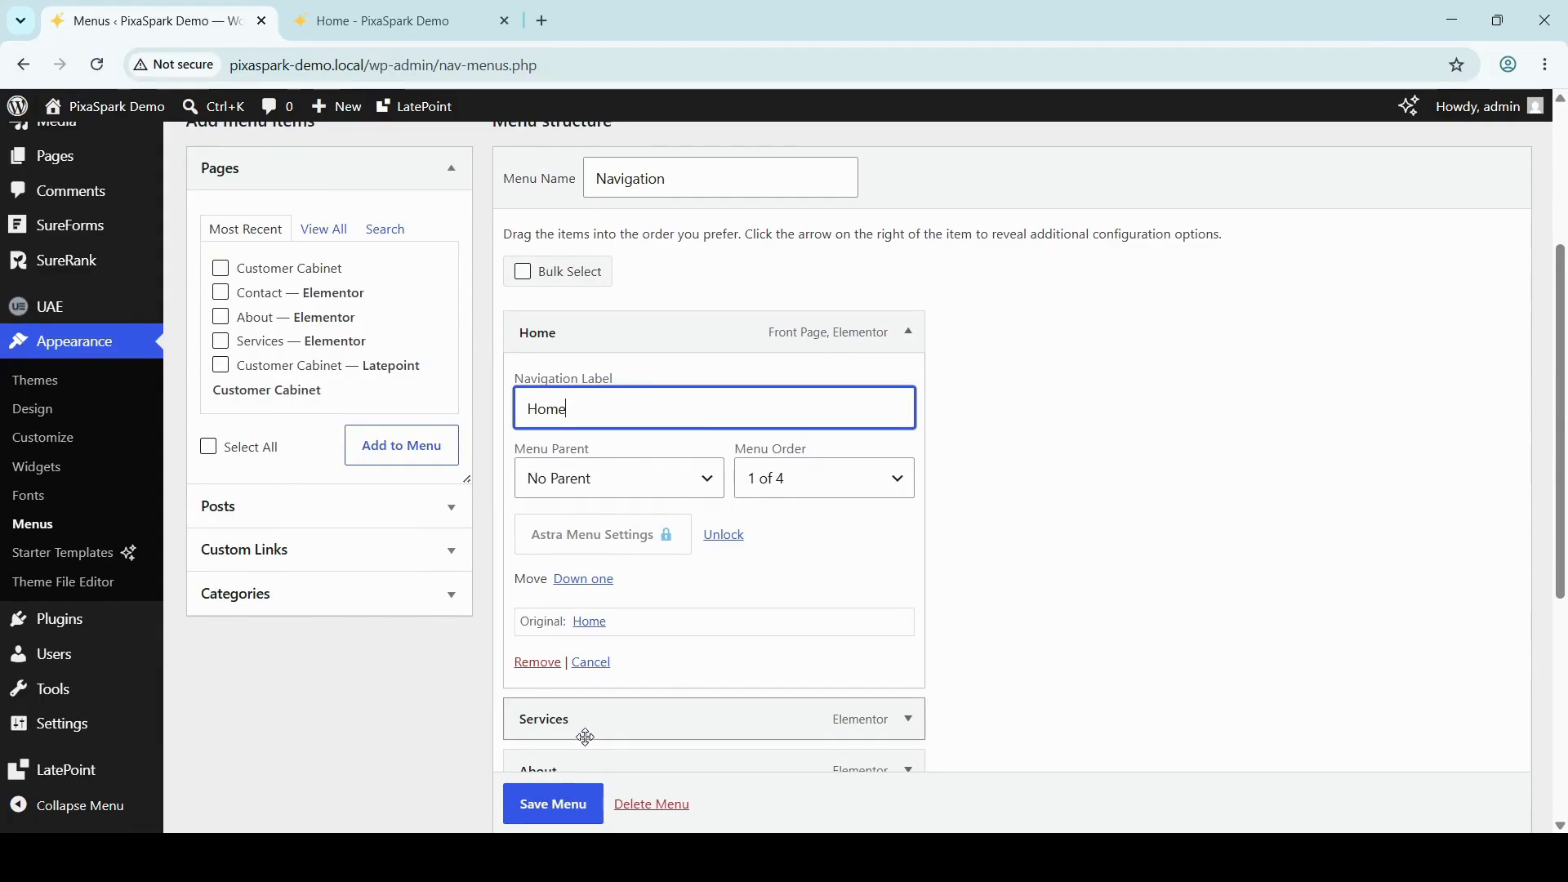
left_click(563, 814)
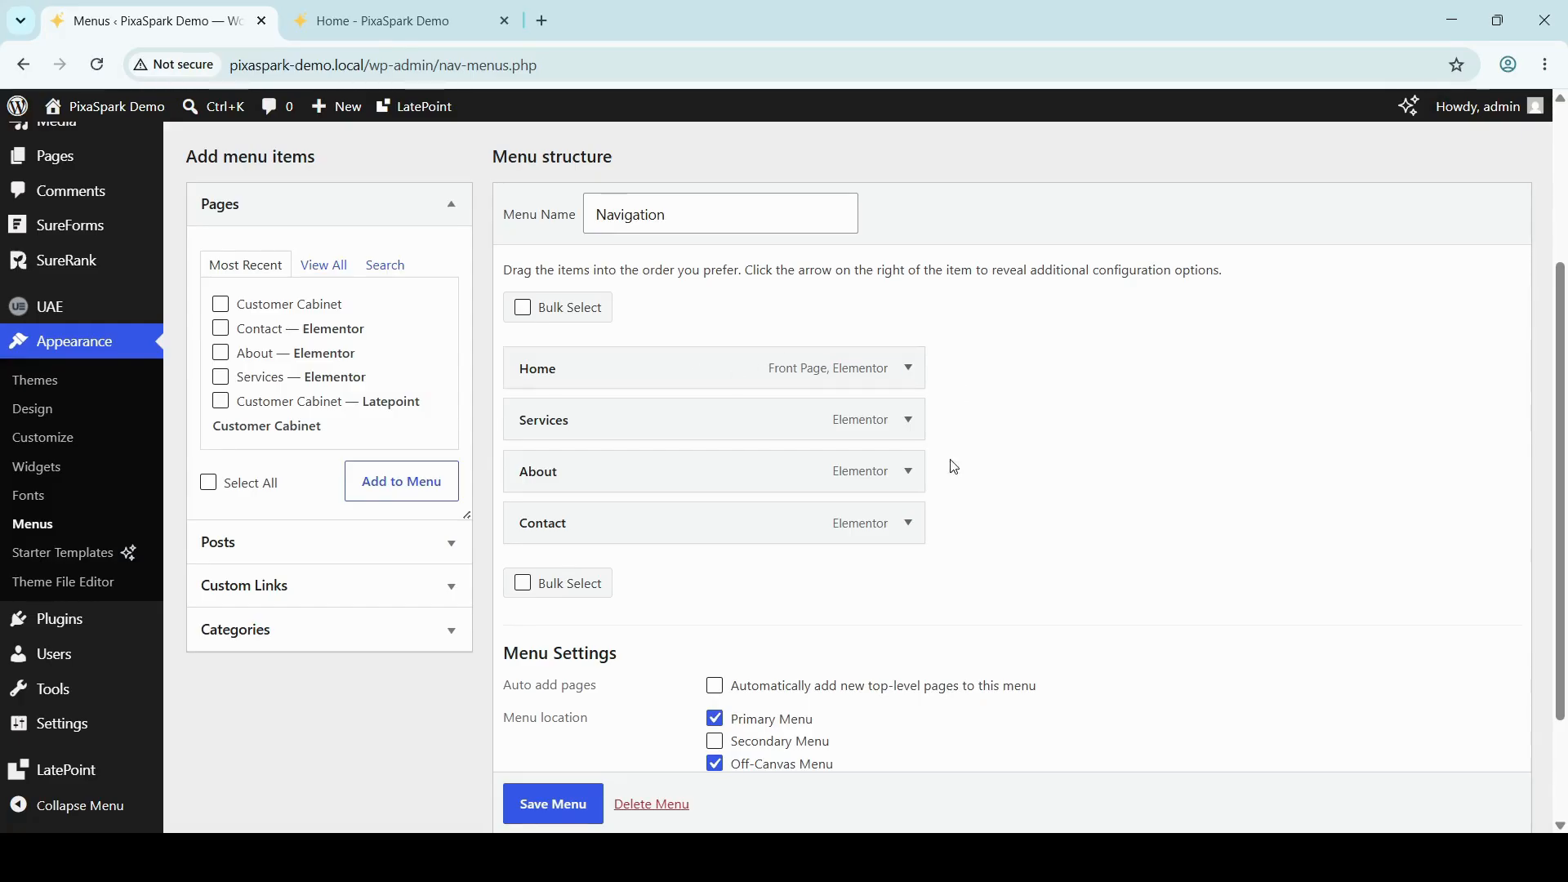
Step: Set the About item's menu parent to Home so it becomes a sub-item, and save the menu
left_click(909, 472)
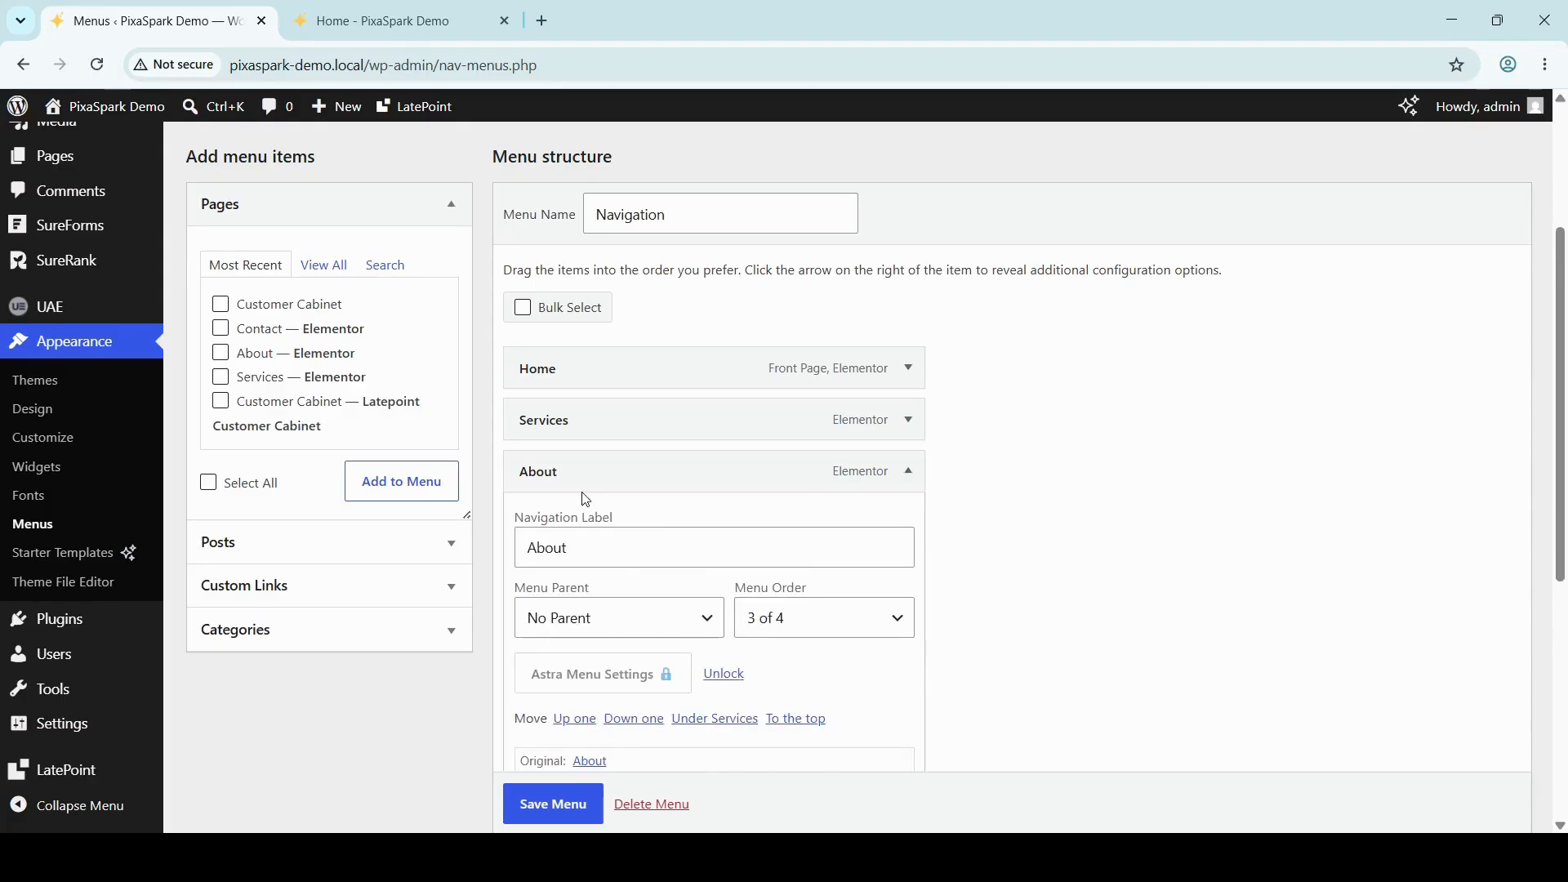
scroll(736, 502, "down", 3)
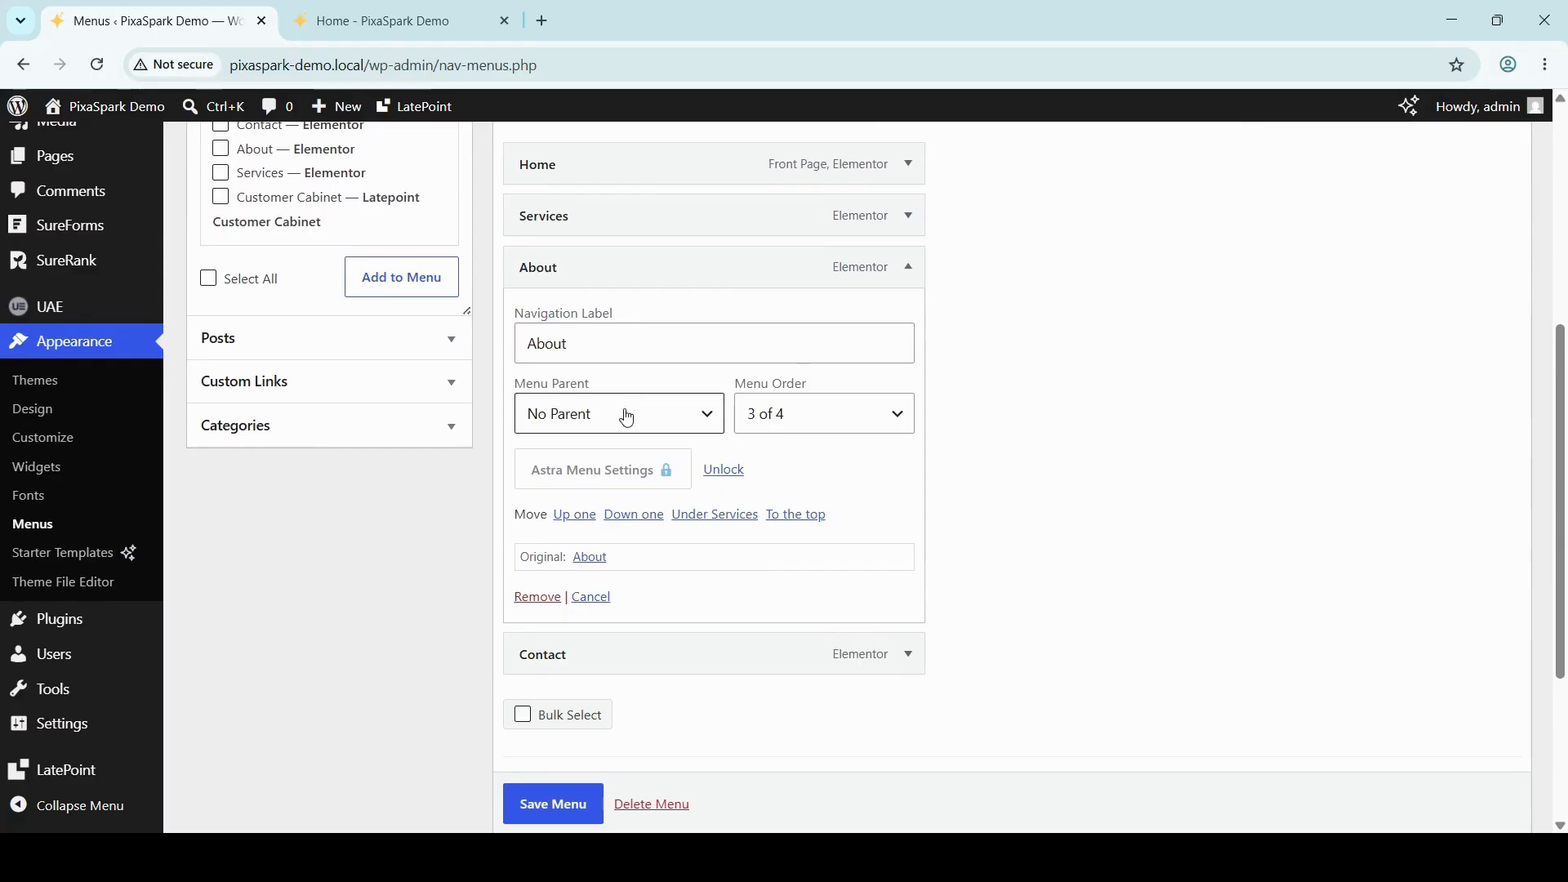
left_click(693, 417)
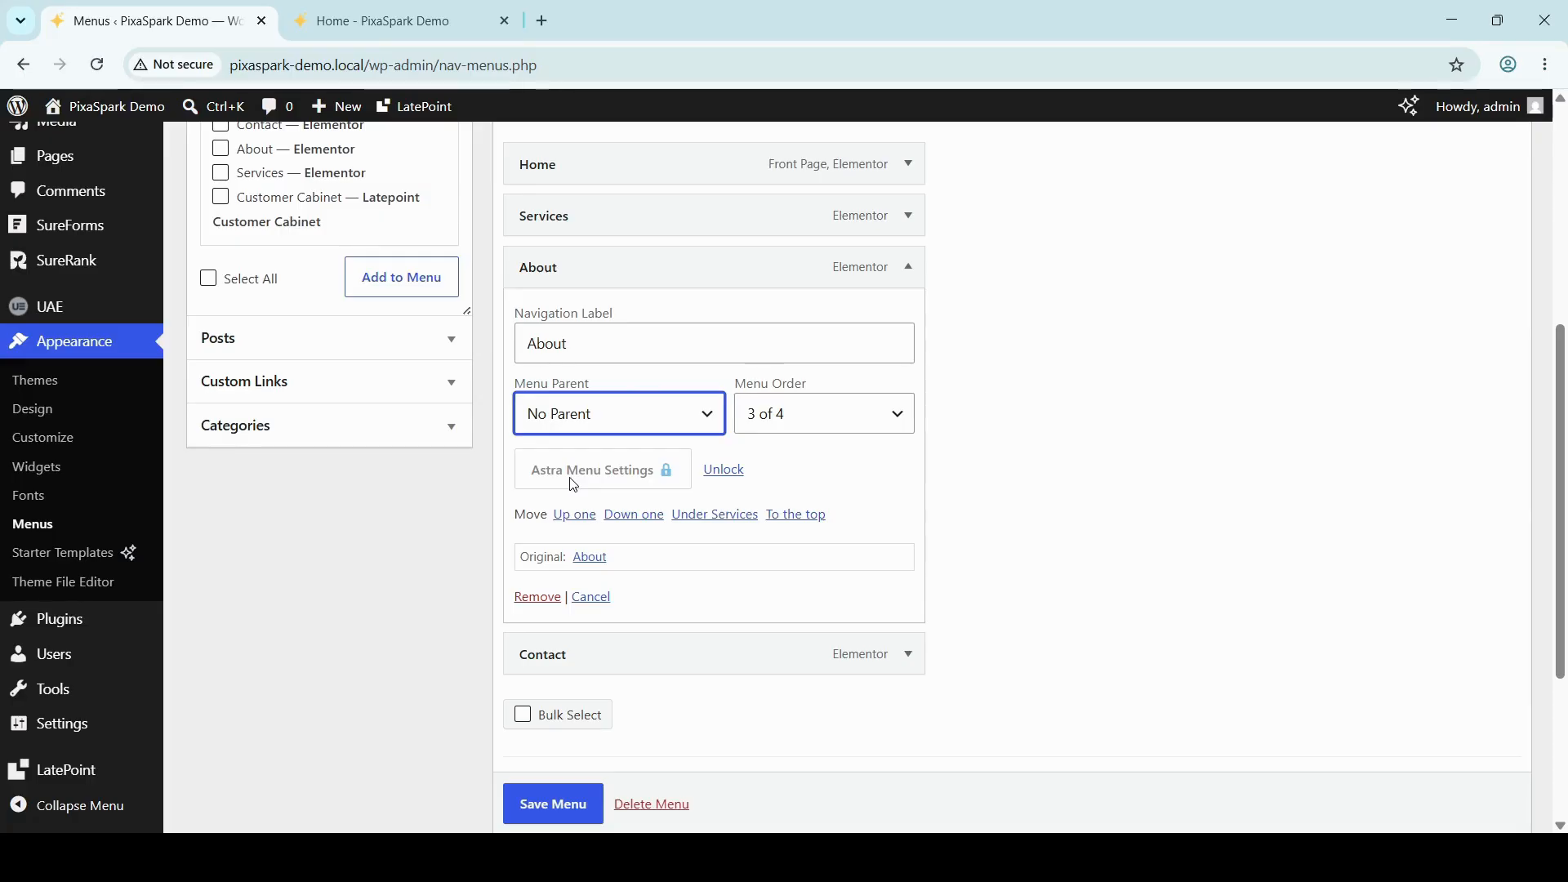
key("Down")
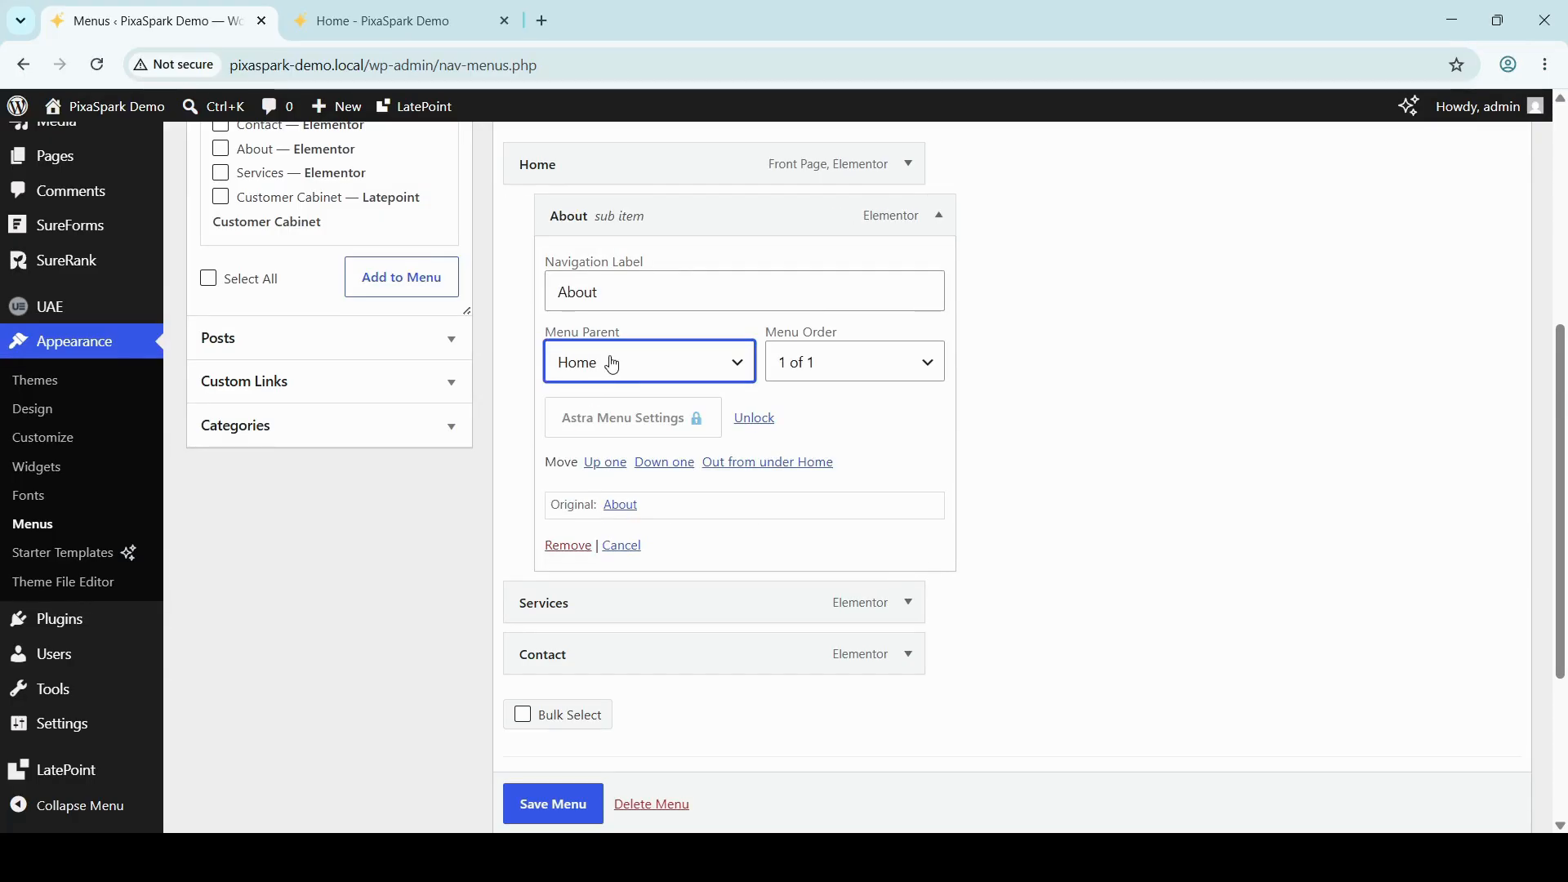
scroll(1137, 417, "up", 1)
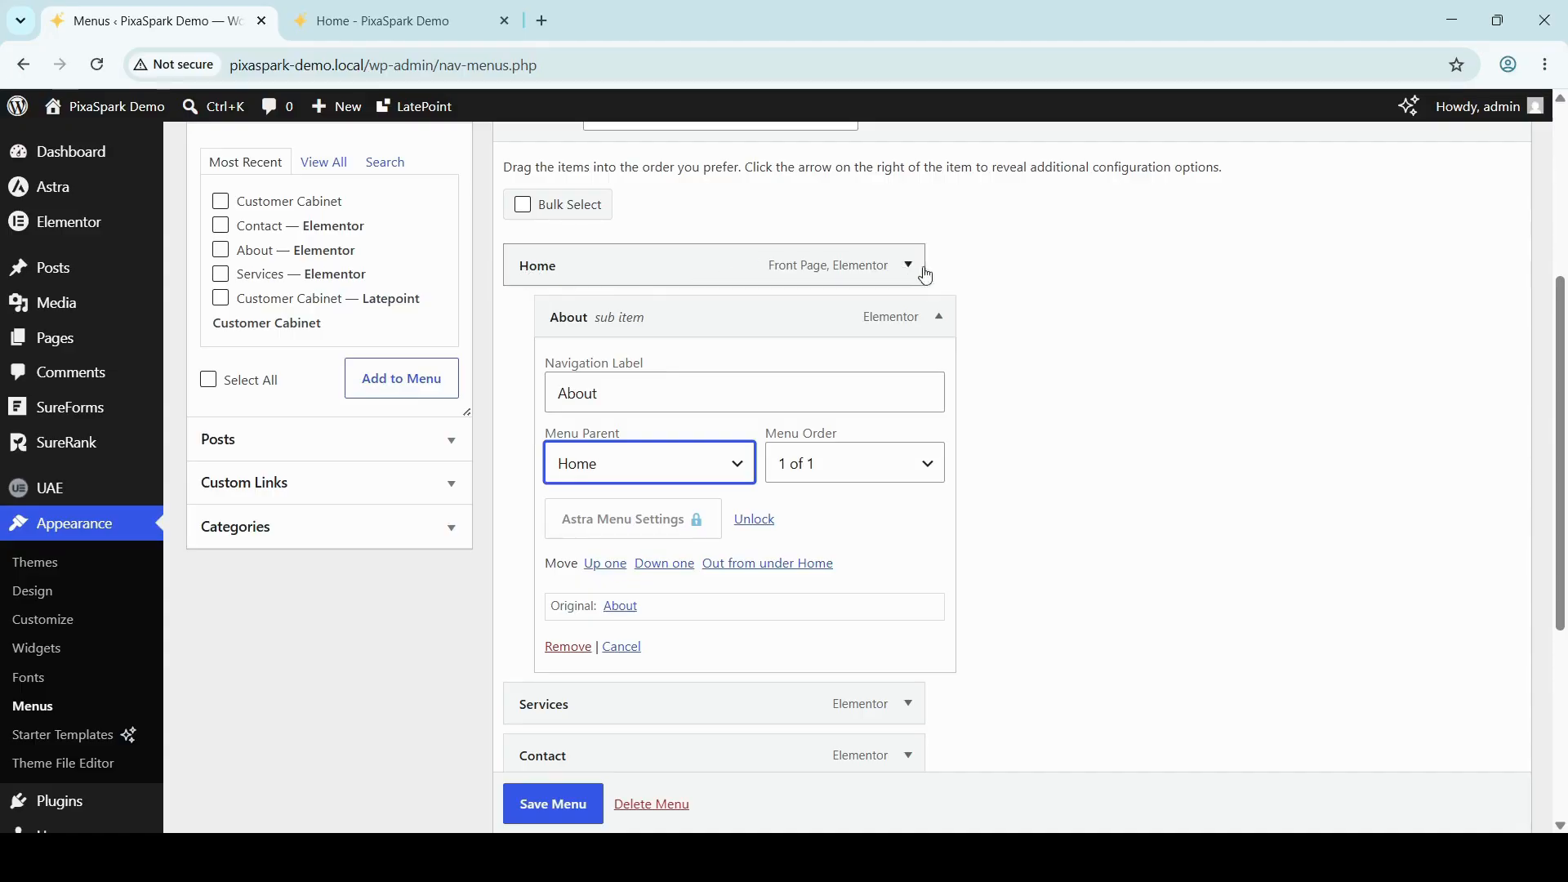
left_click(1215, 426)
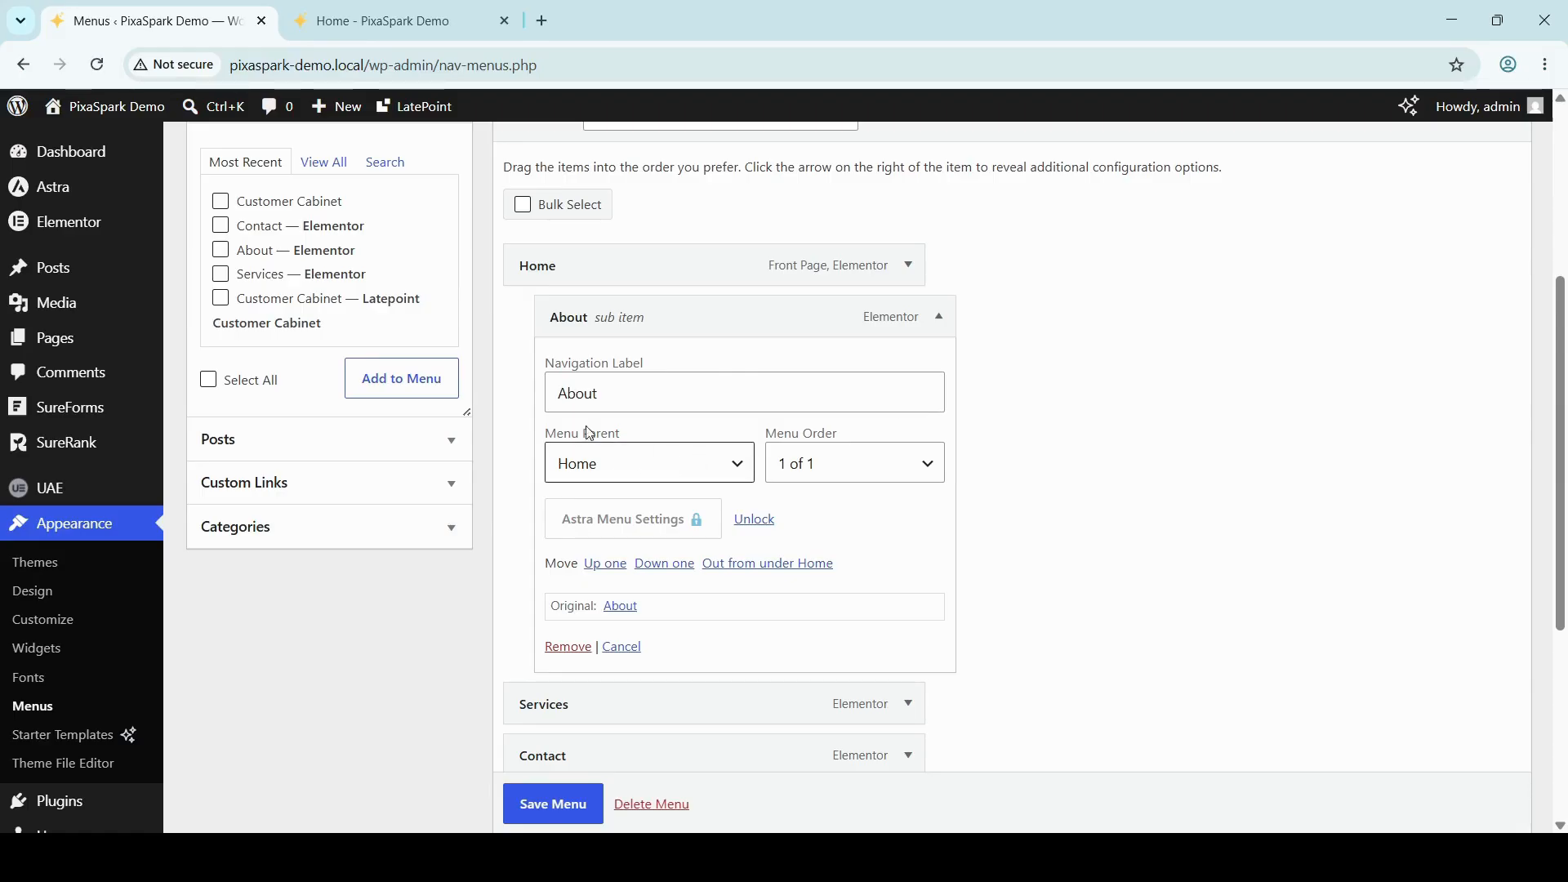
scroll(1179, 581, "down", 3)
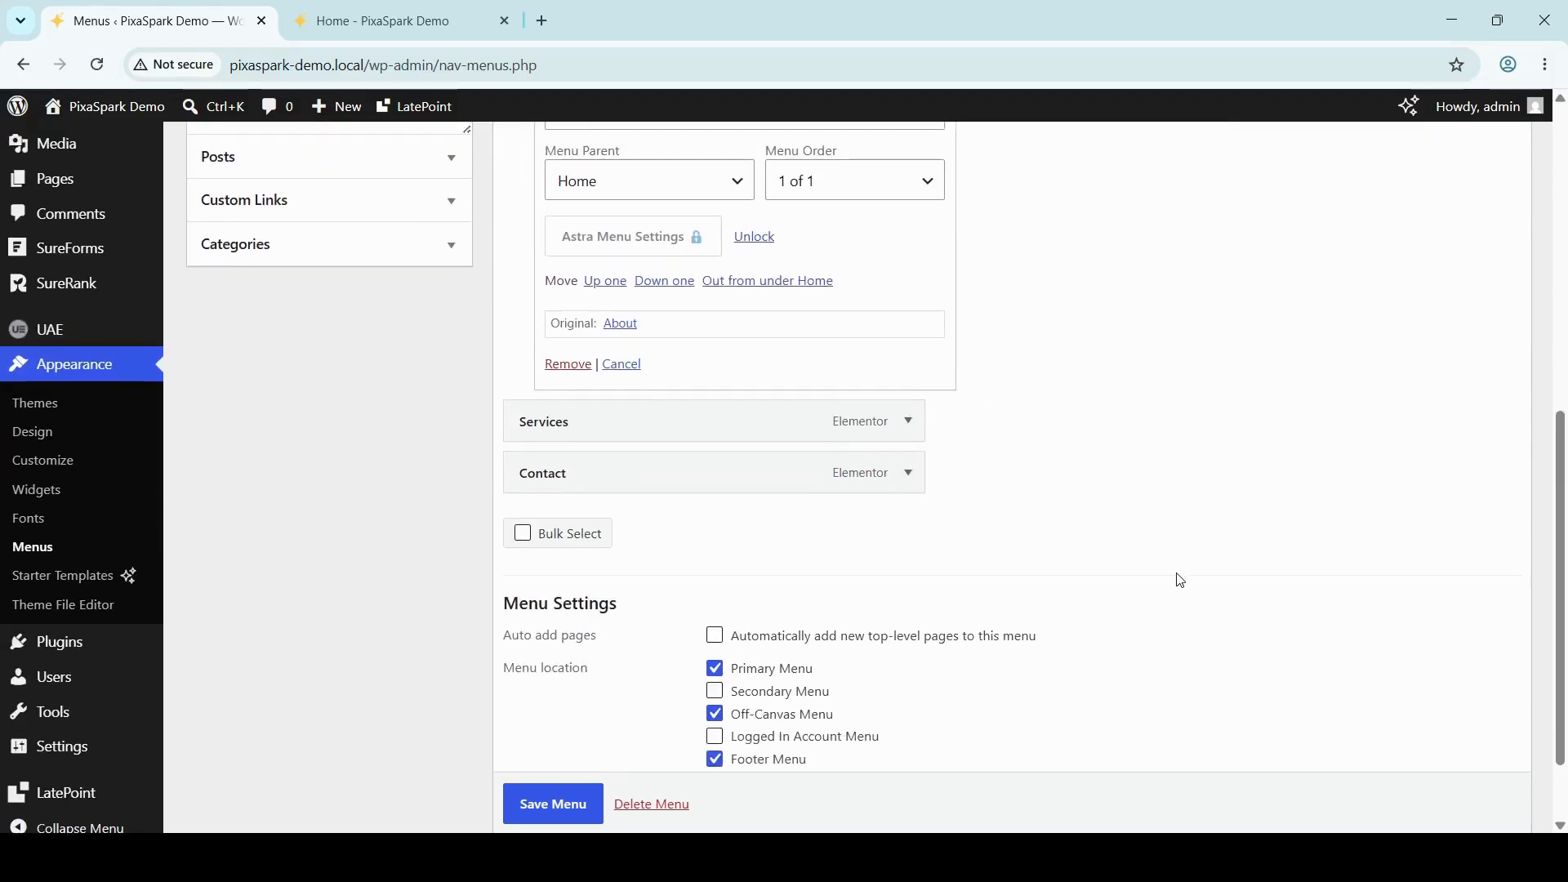
left_click(542, 814)
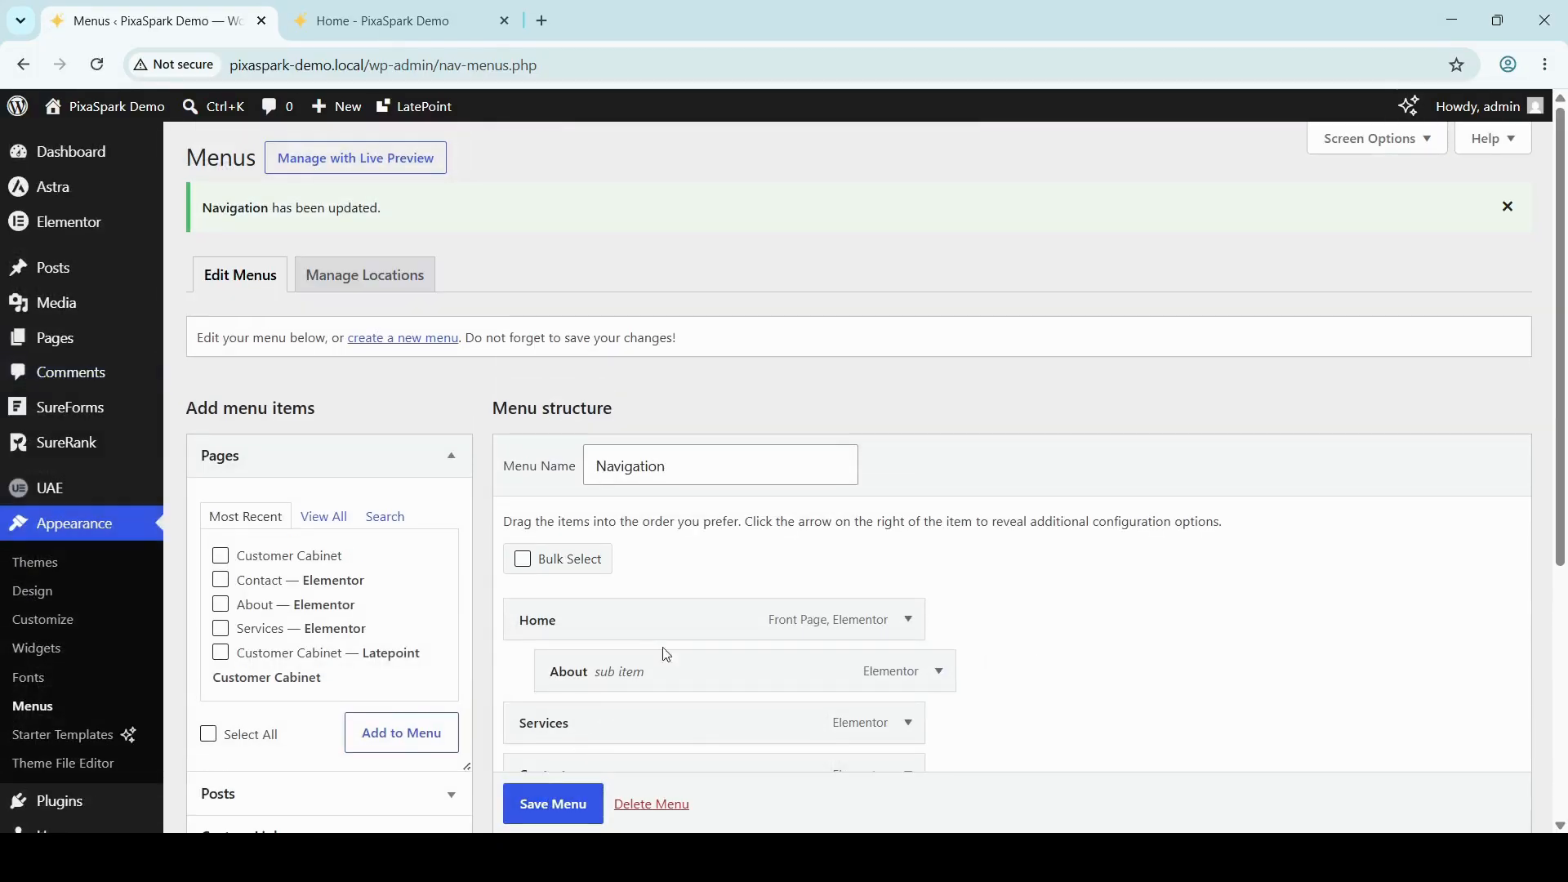
Step: Reload the live site to inspect the dropdown under Home, and return to the Navigation menu's structure
left_click(384, 8)
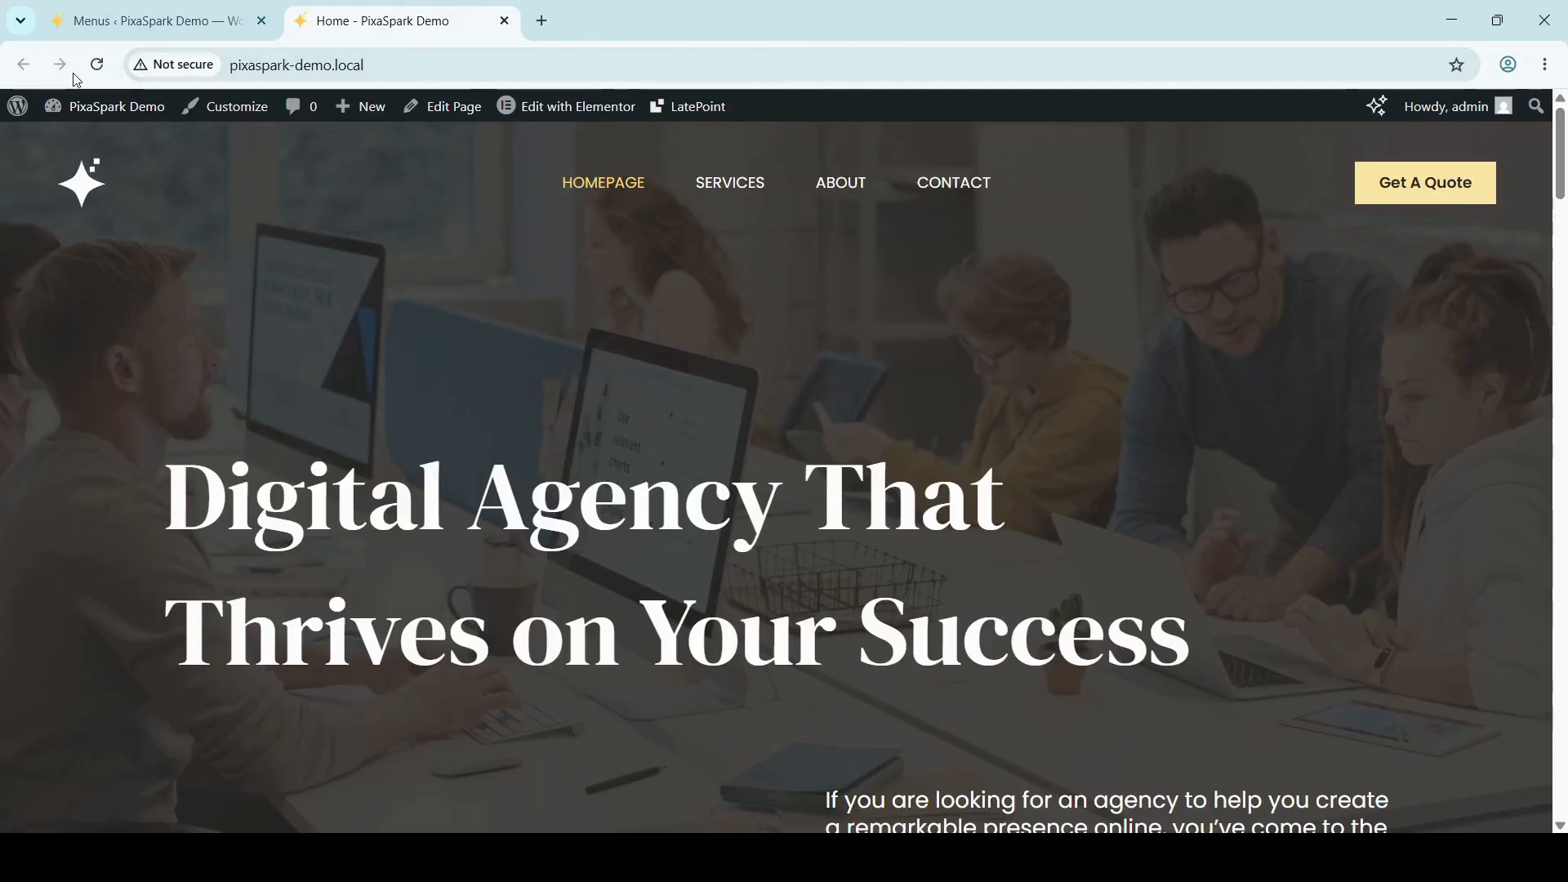
left_click(99, 65)
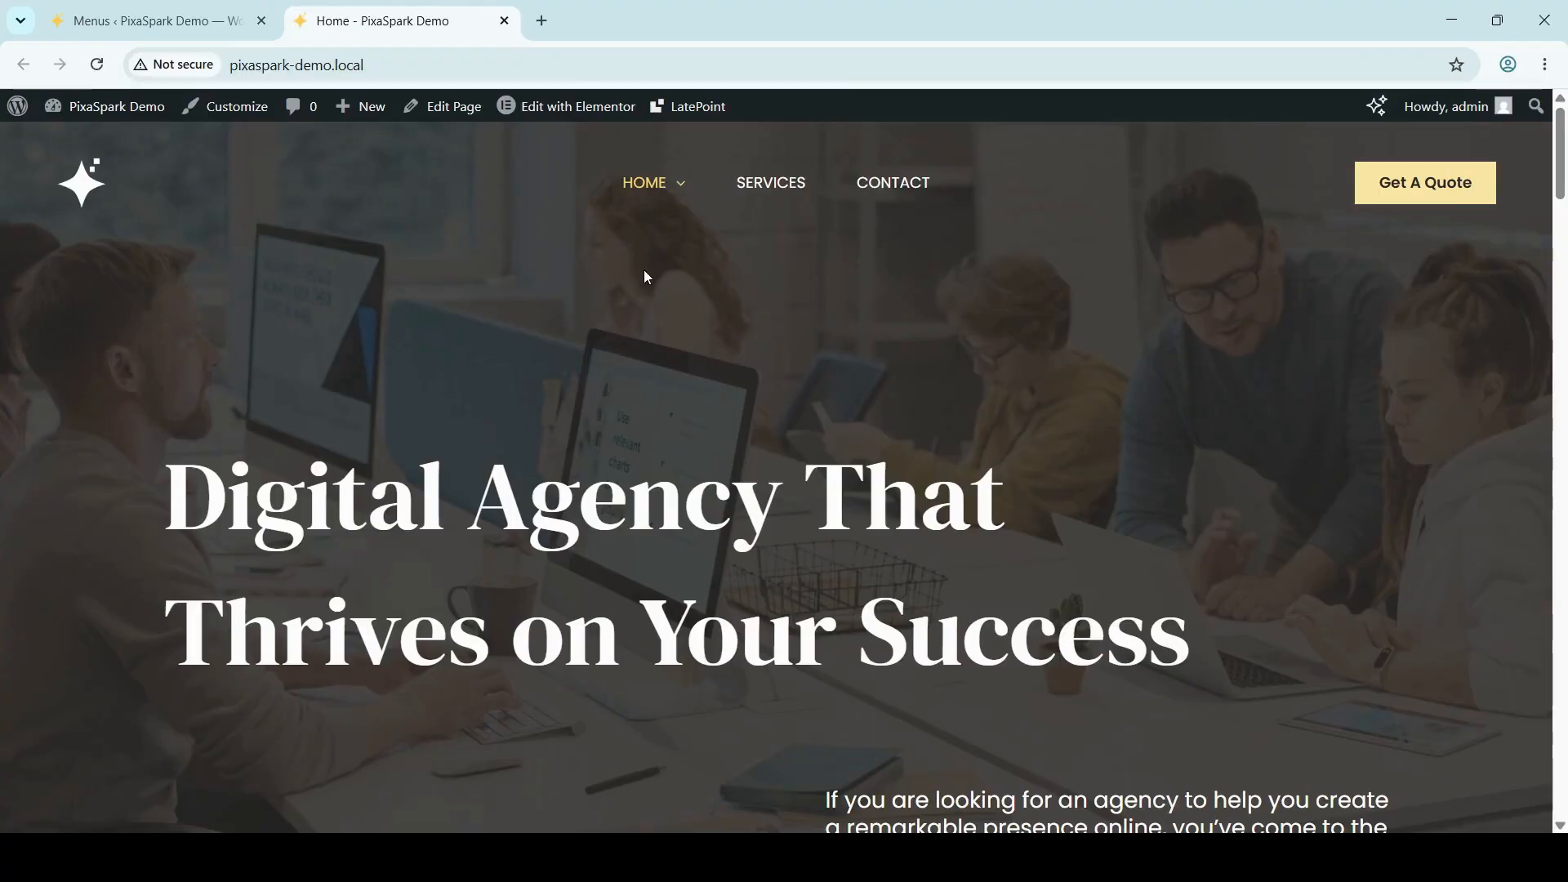
mouse_move(648, 214)
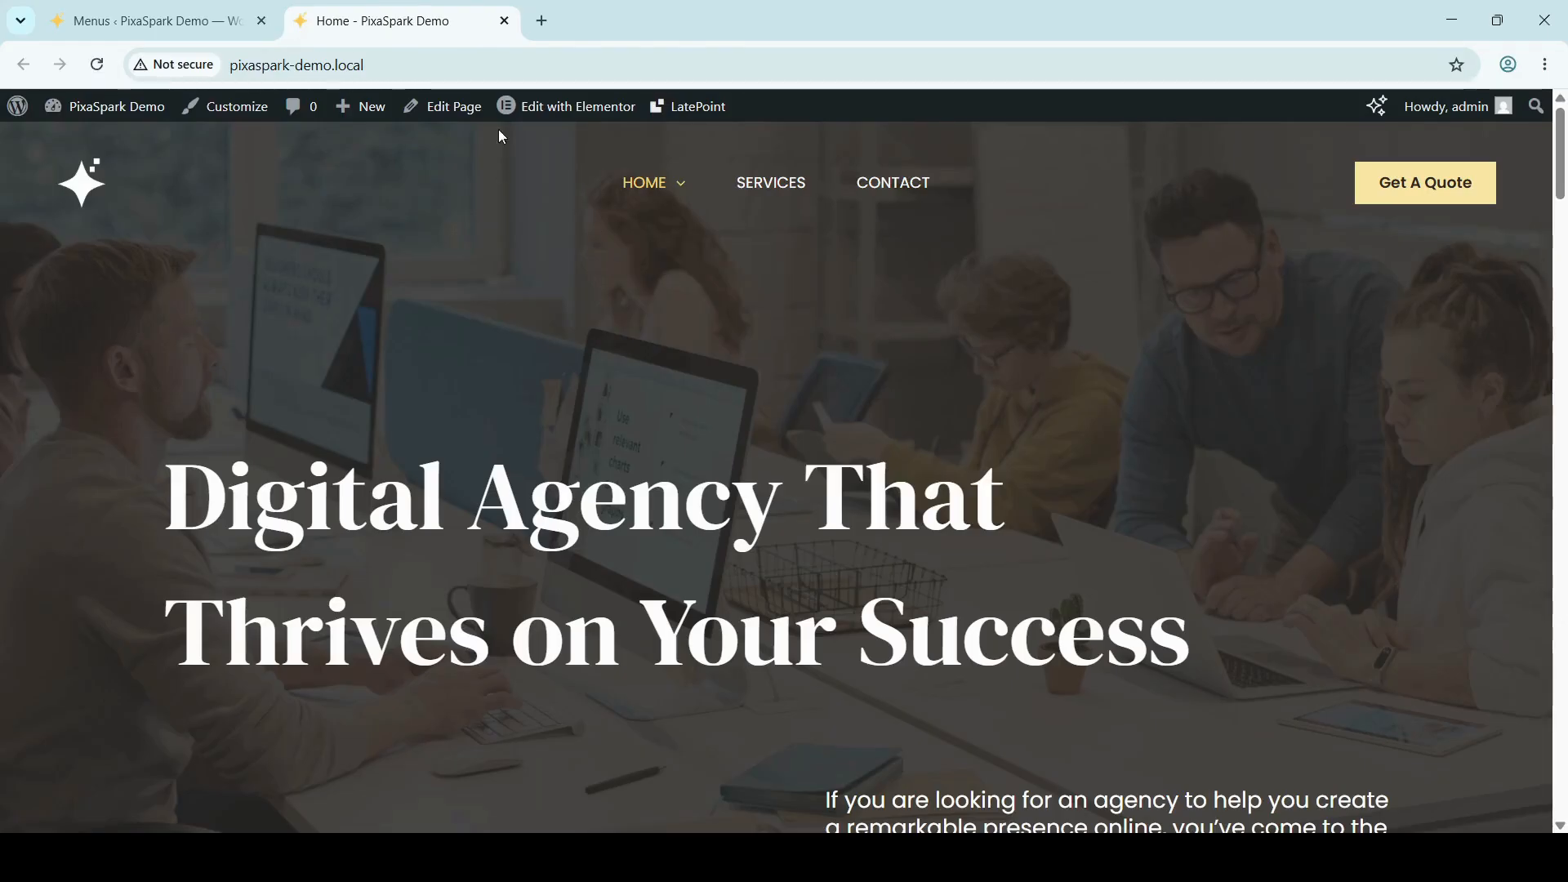
left_click(72, 15)
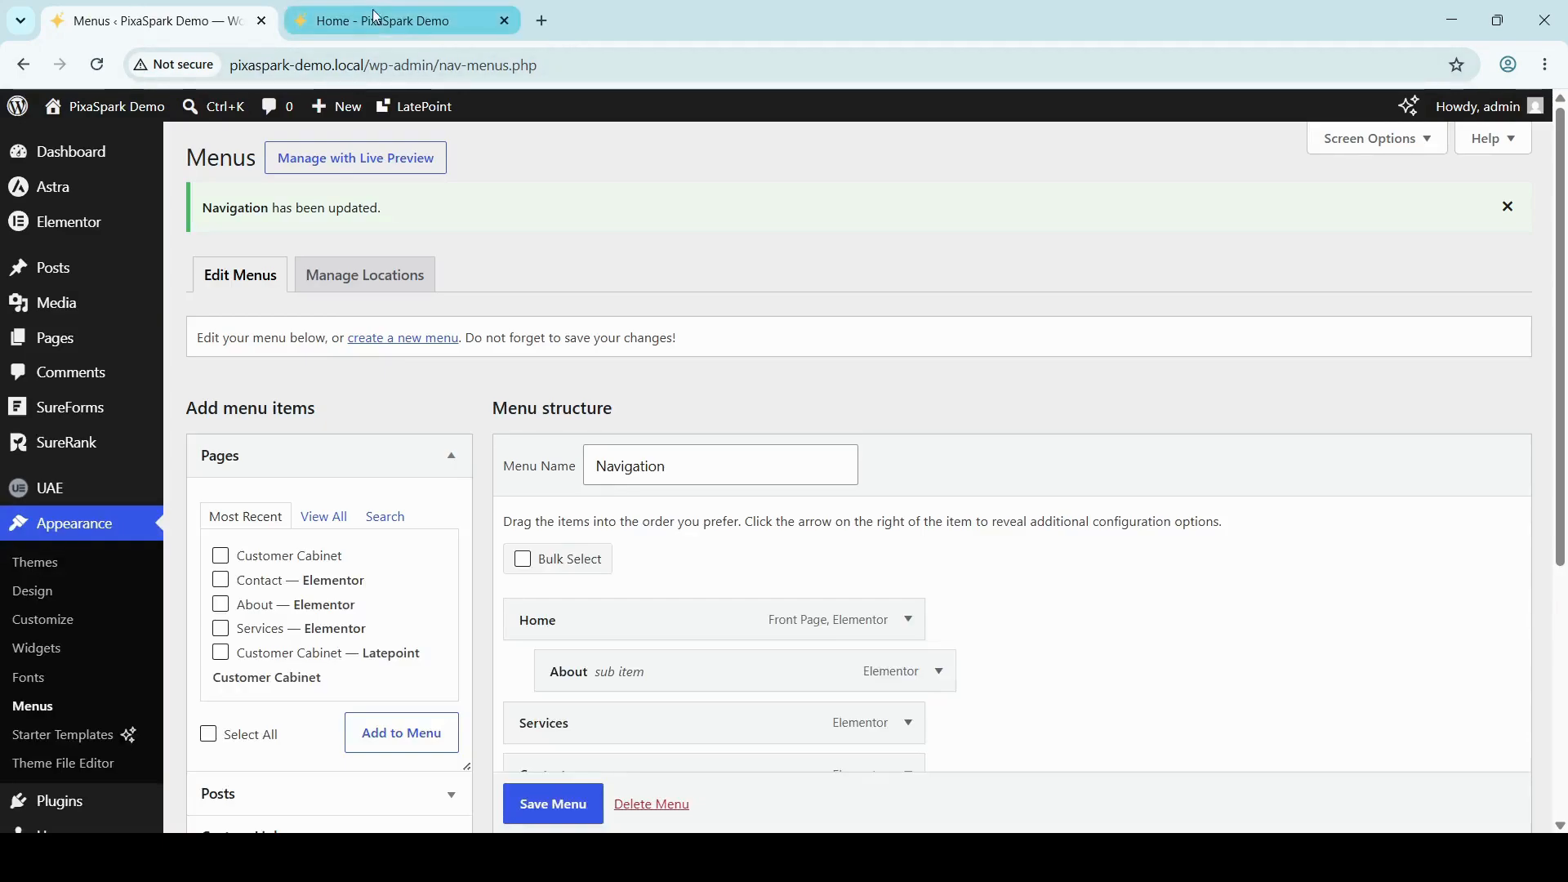
scroll(956, 533, "down", 5)
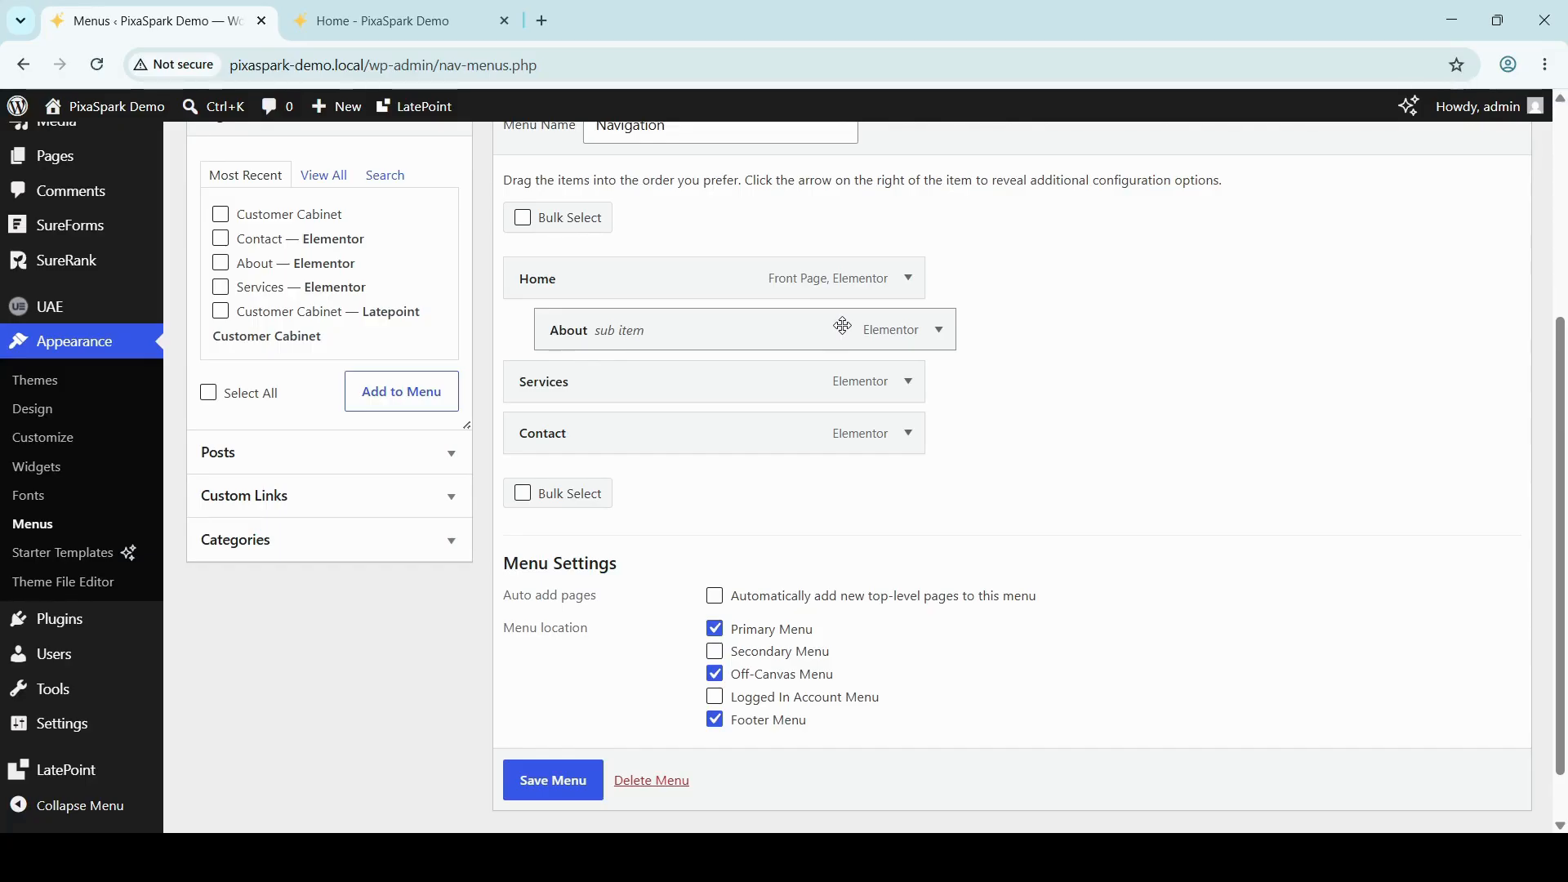
Step: Move the About item out from under Home to the top level and expand its settings to view the menu parent
left_click_drag(843, 325, 804, 326)
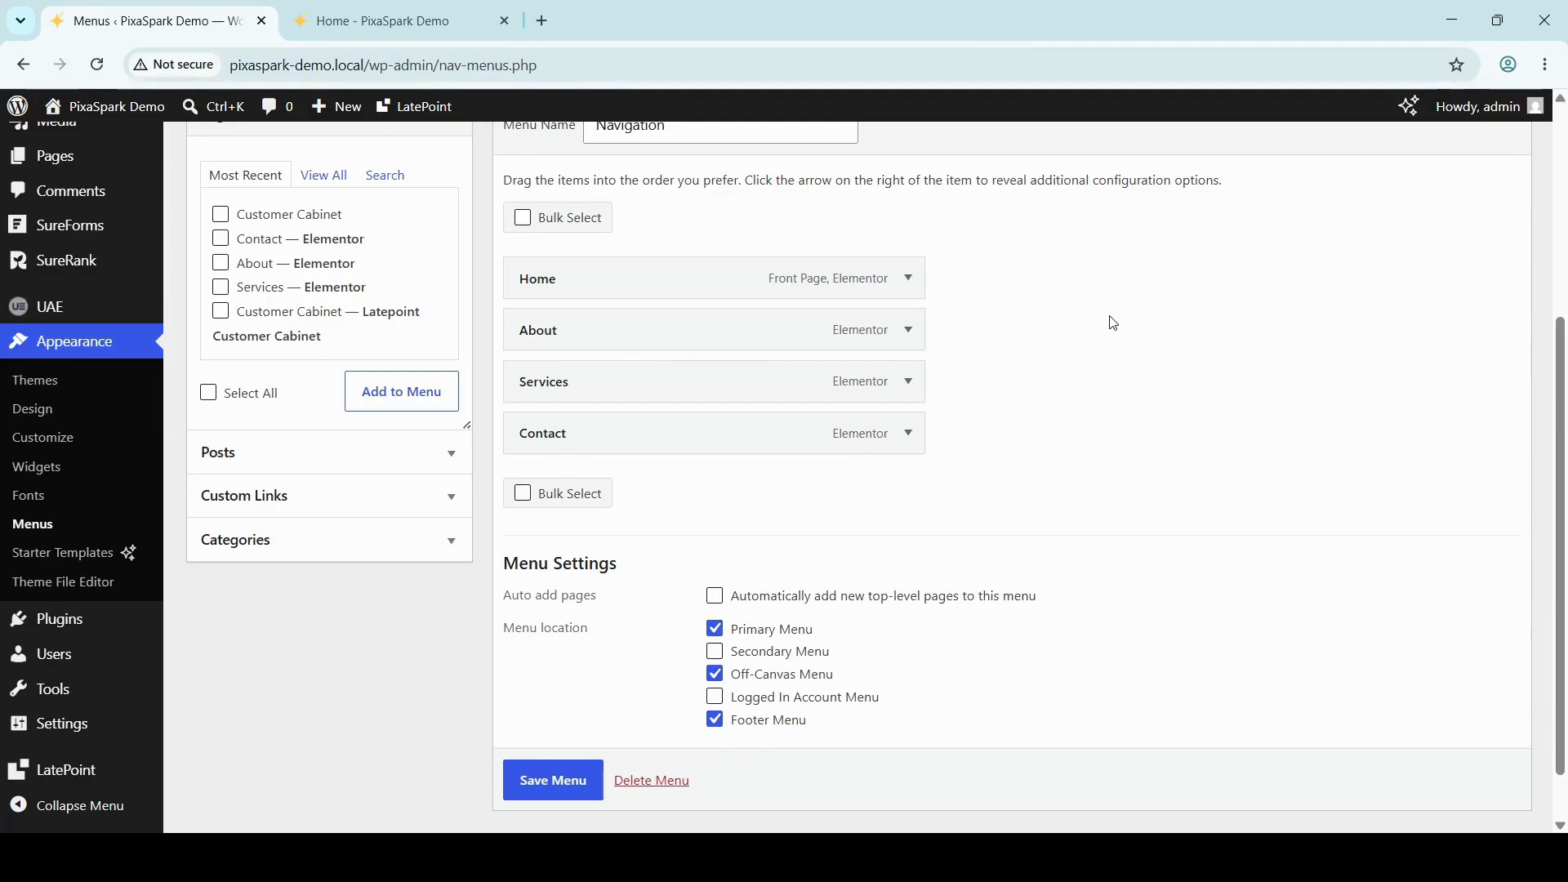
left_click(908, 329)
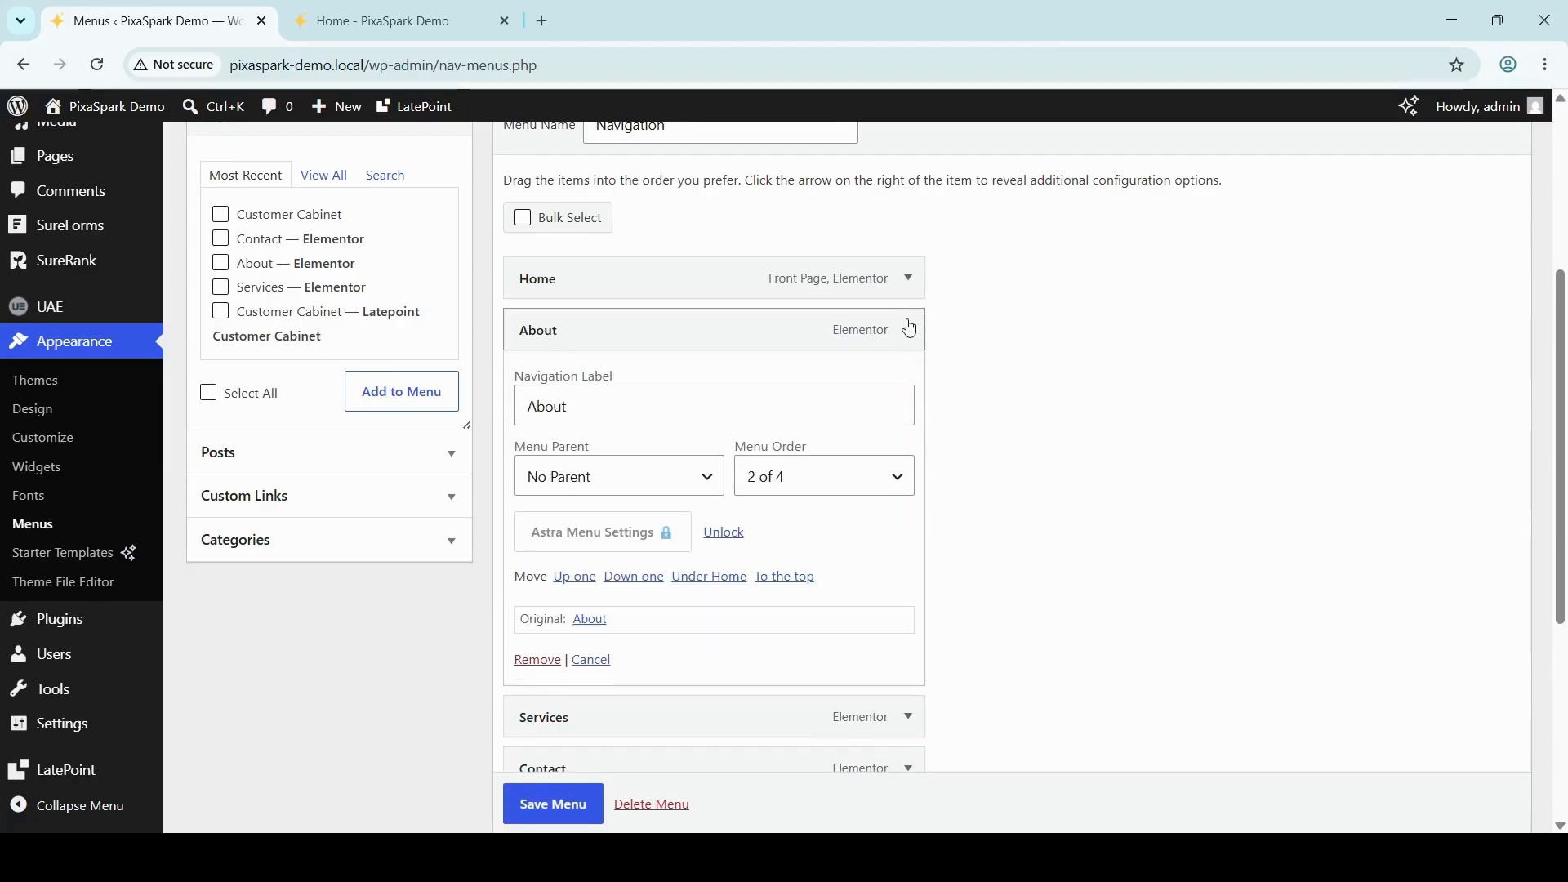
left_click(559, 483)
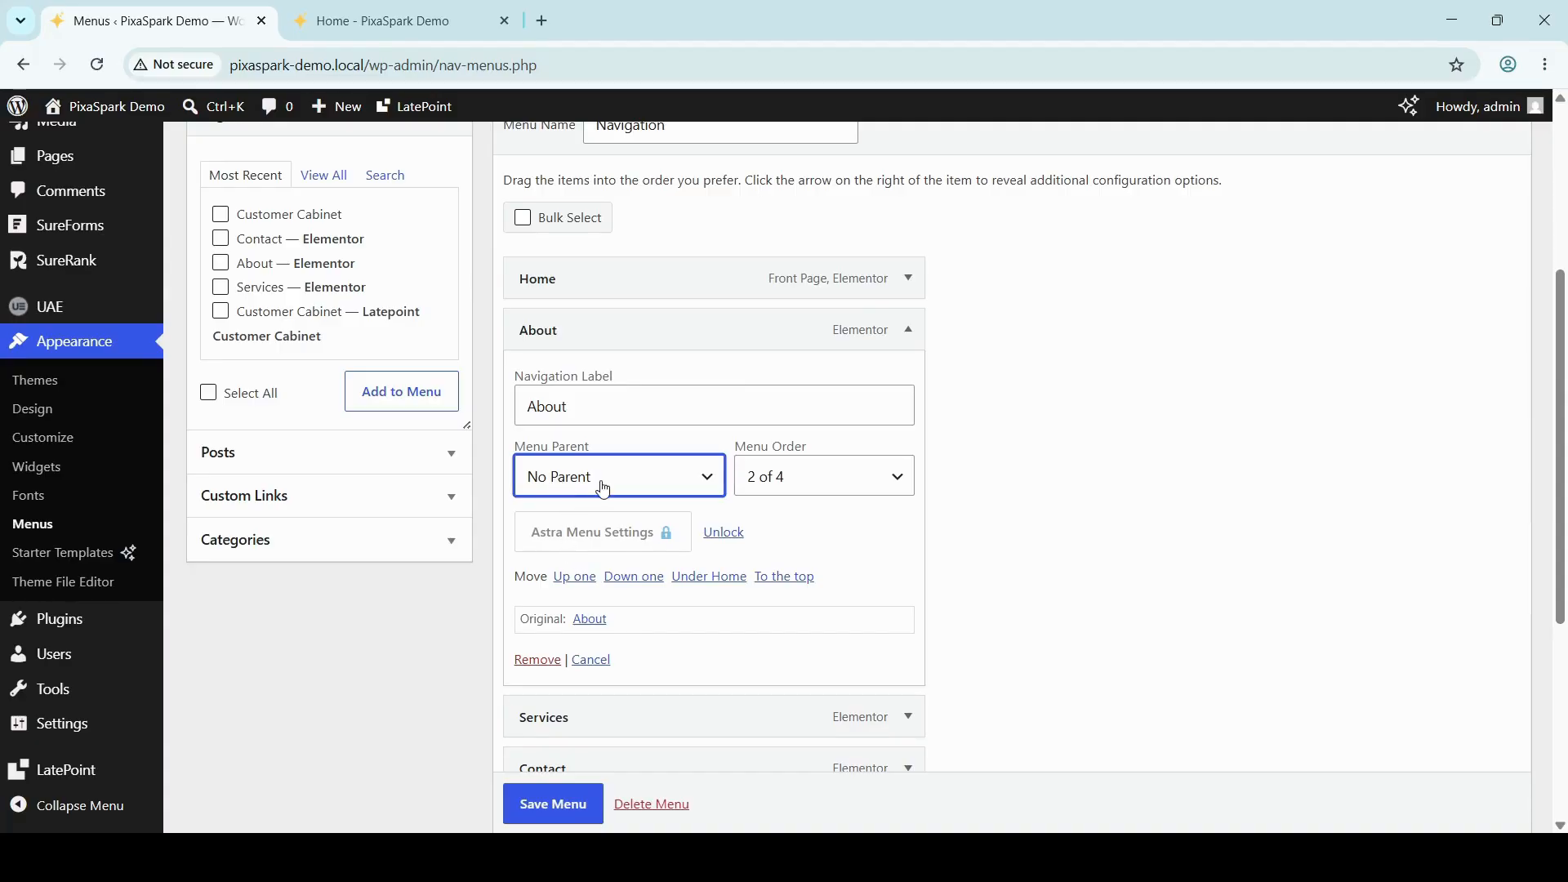
Step: Nest the About item under Home again, return it to the top level, and collapse its settings
left_click_drag(638, 335, 711, 336)
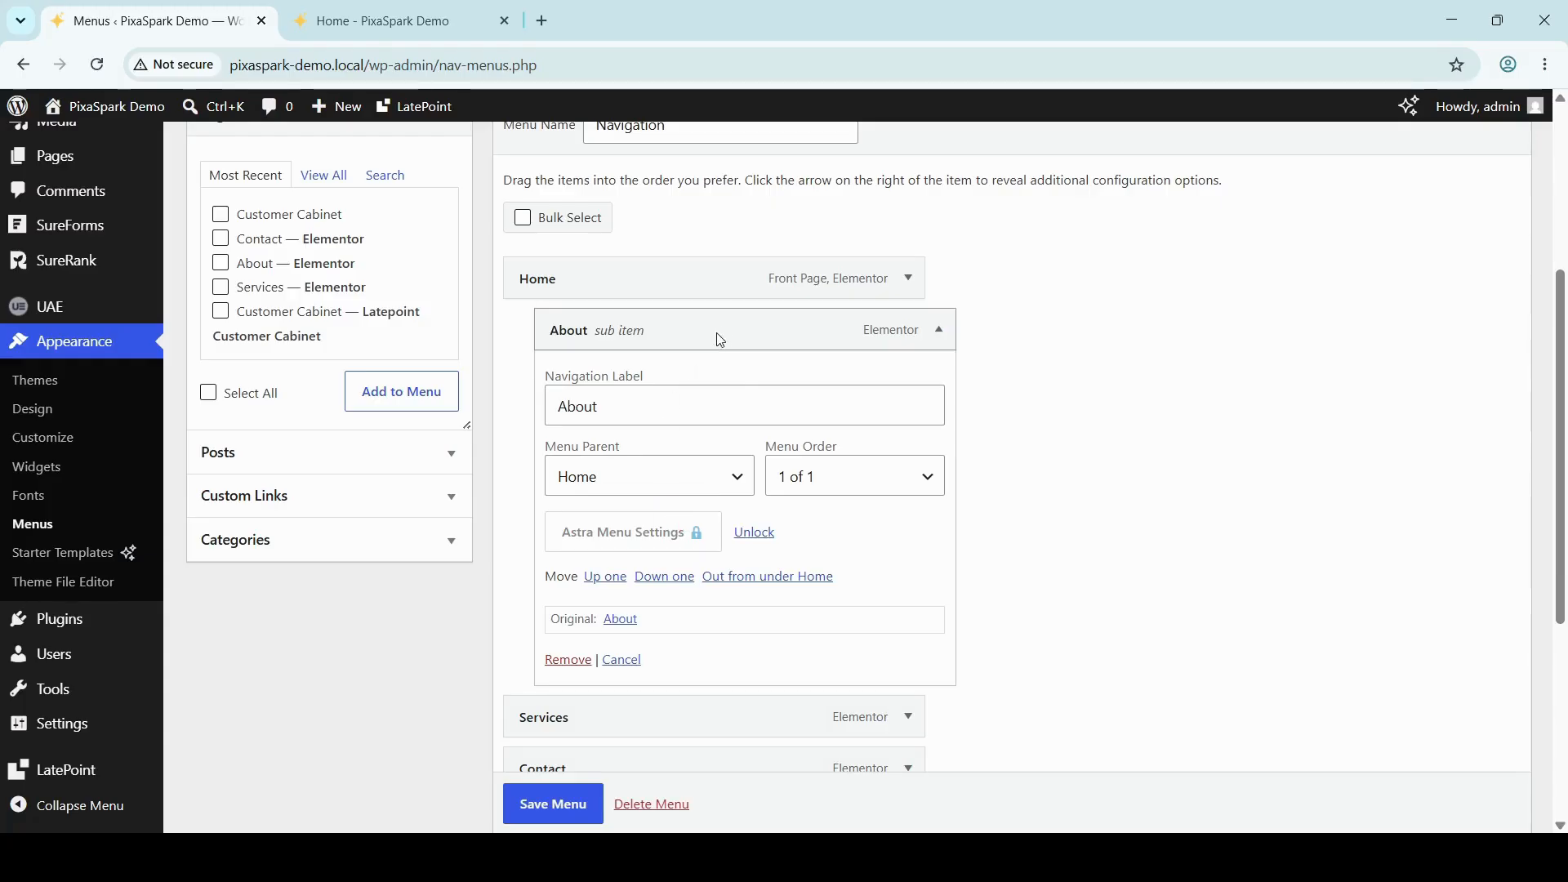
left_click_drag(727, 337, 688, 338)
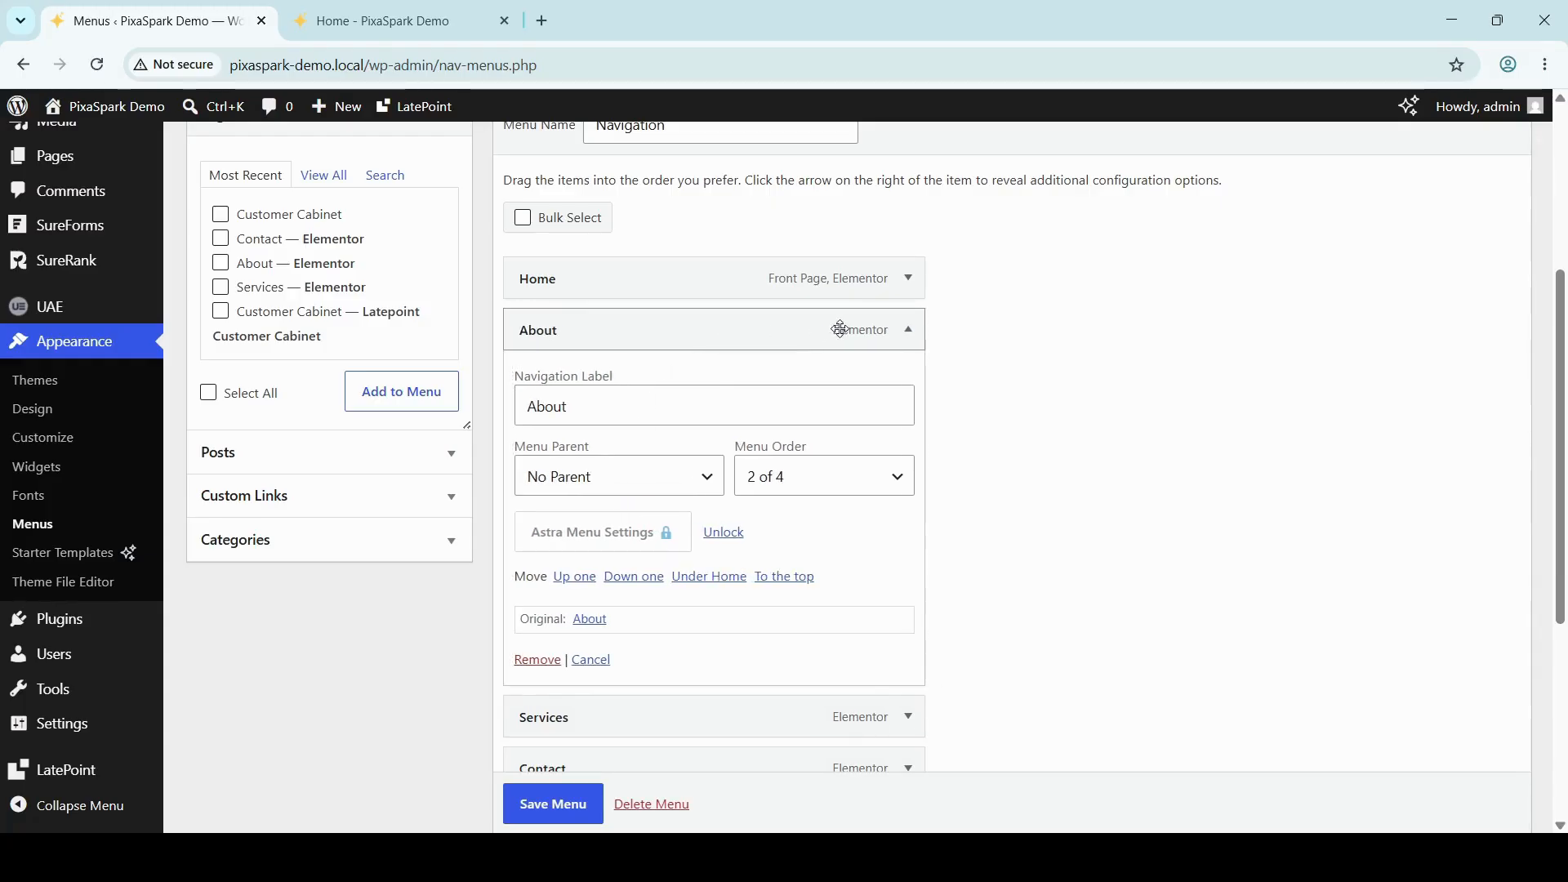
left_click(909, 332)
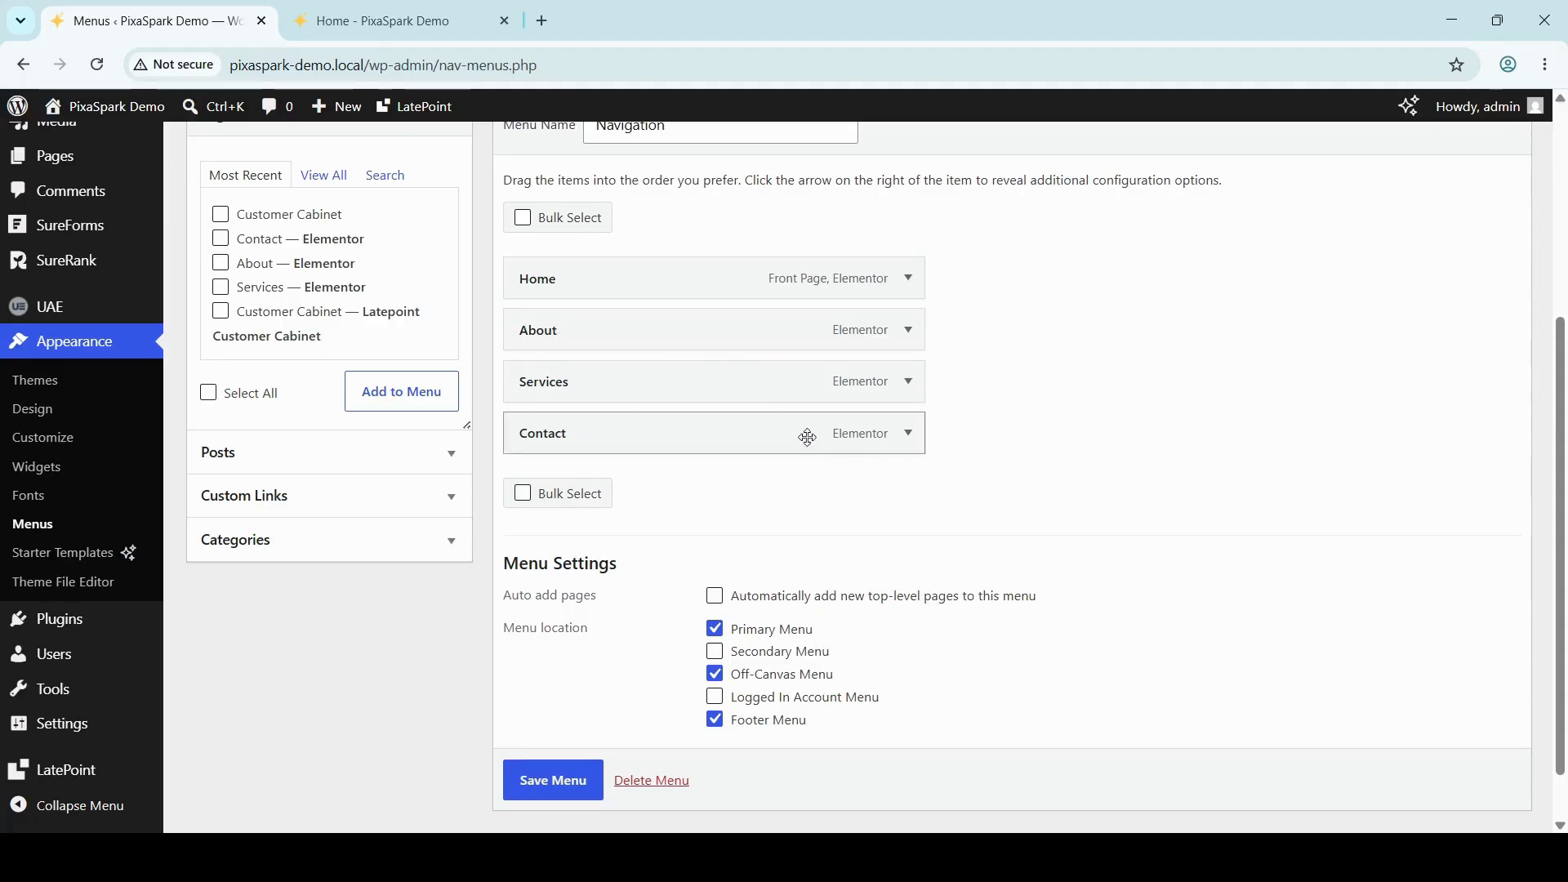
Step: Review the Navigation menu's location settings and examine the header and footer menus on the live site
scroll(815, 690, "down", 1)
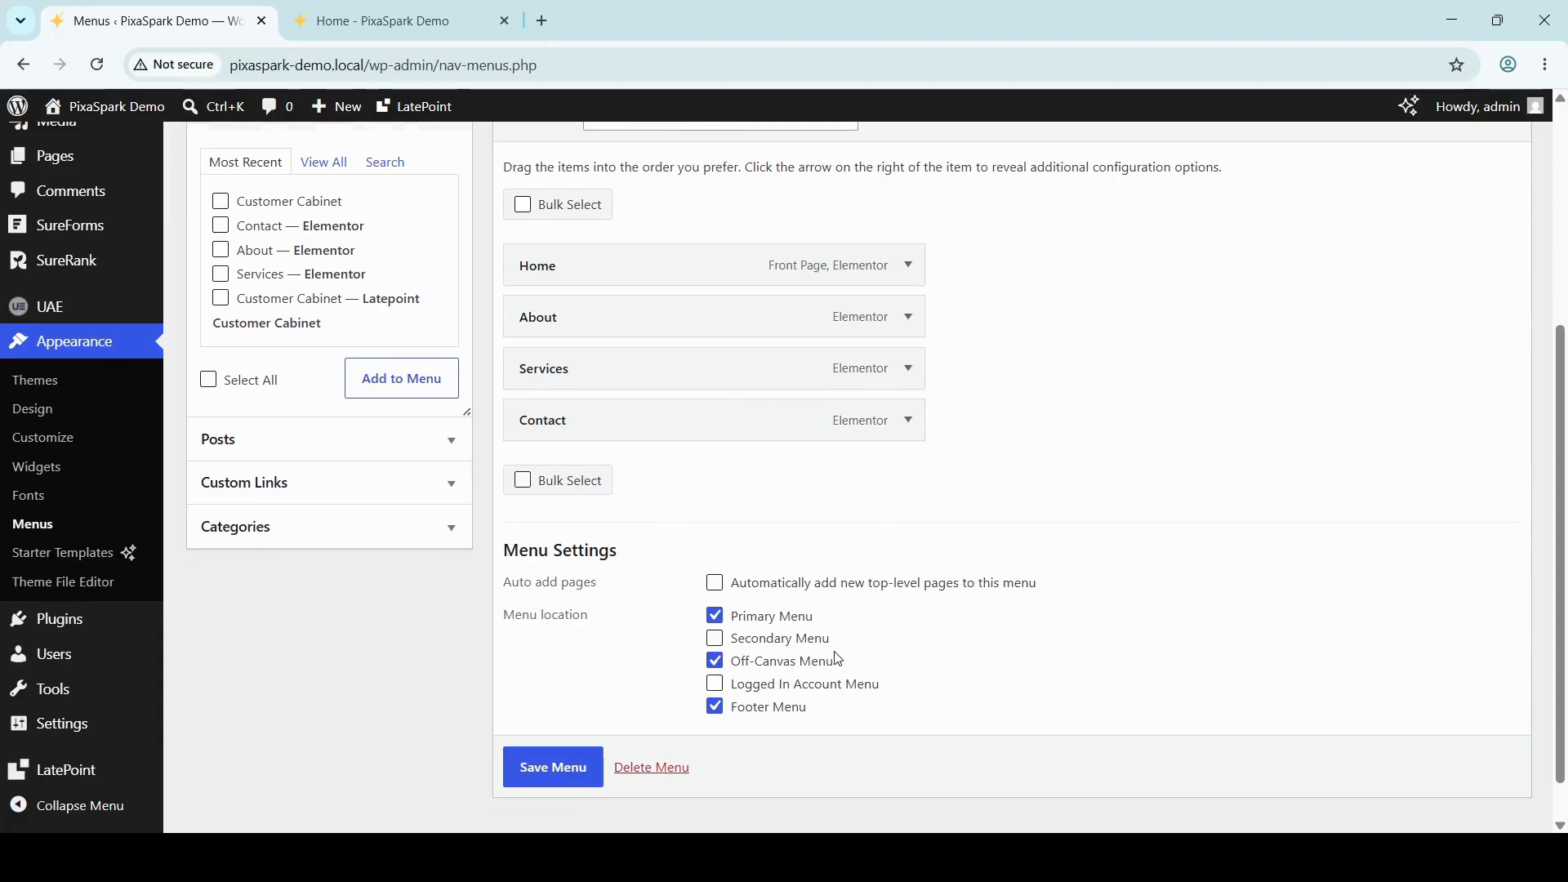
scroll(704, 387, "up", 4)
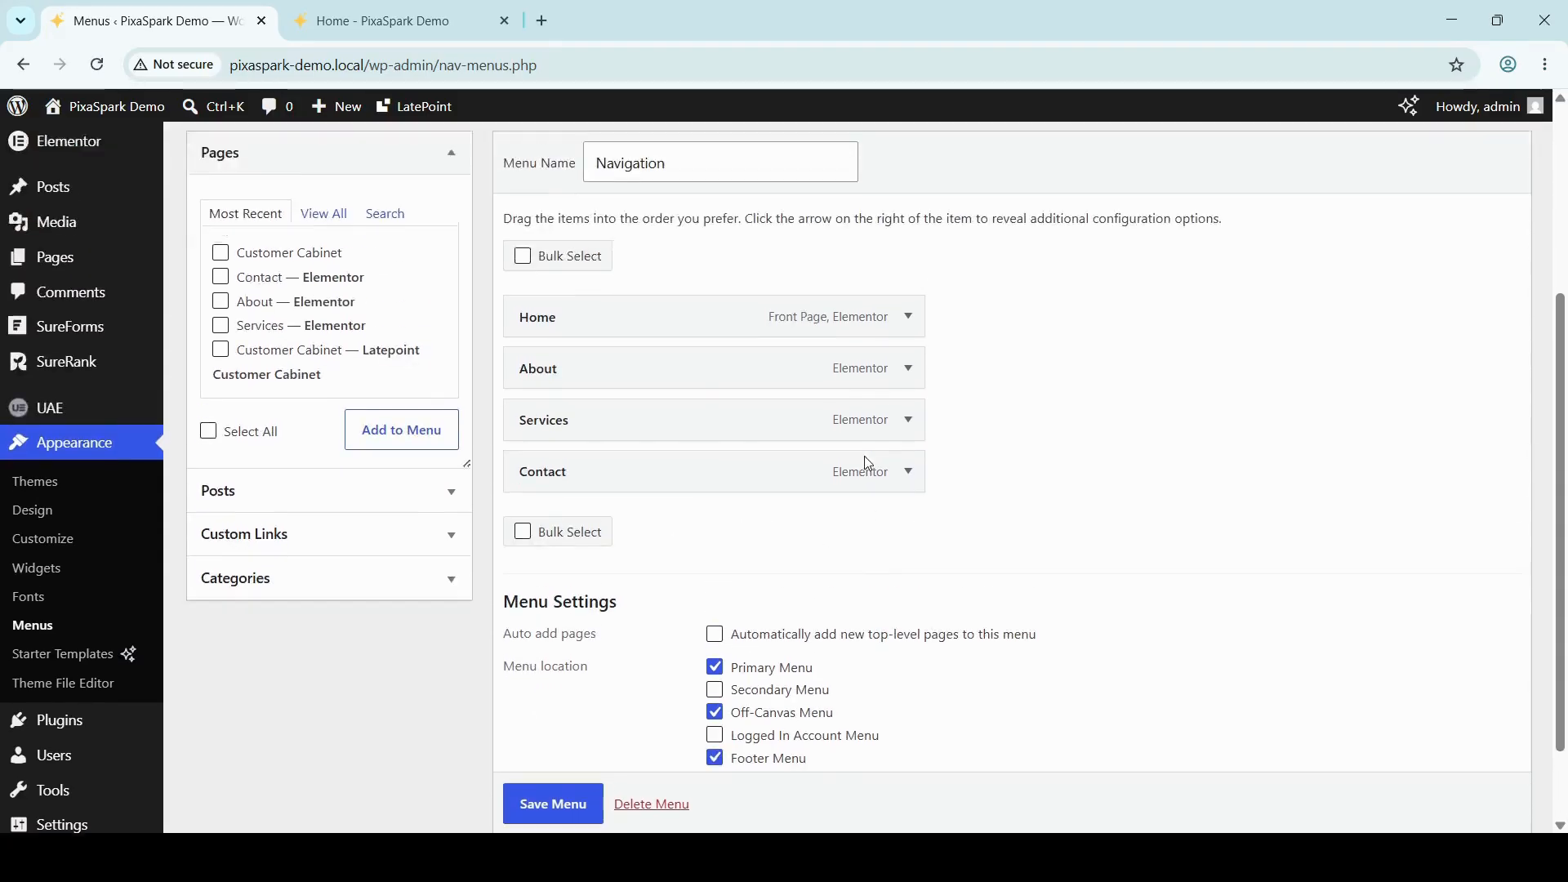
scroll(866, 571, "down", 4)
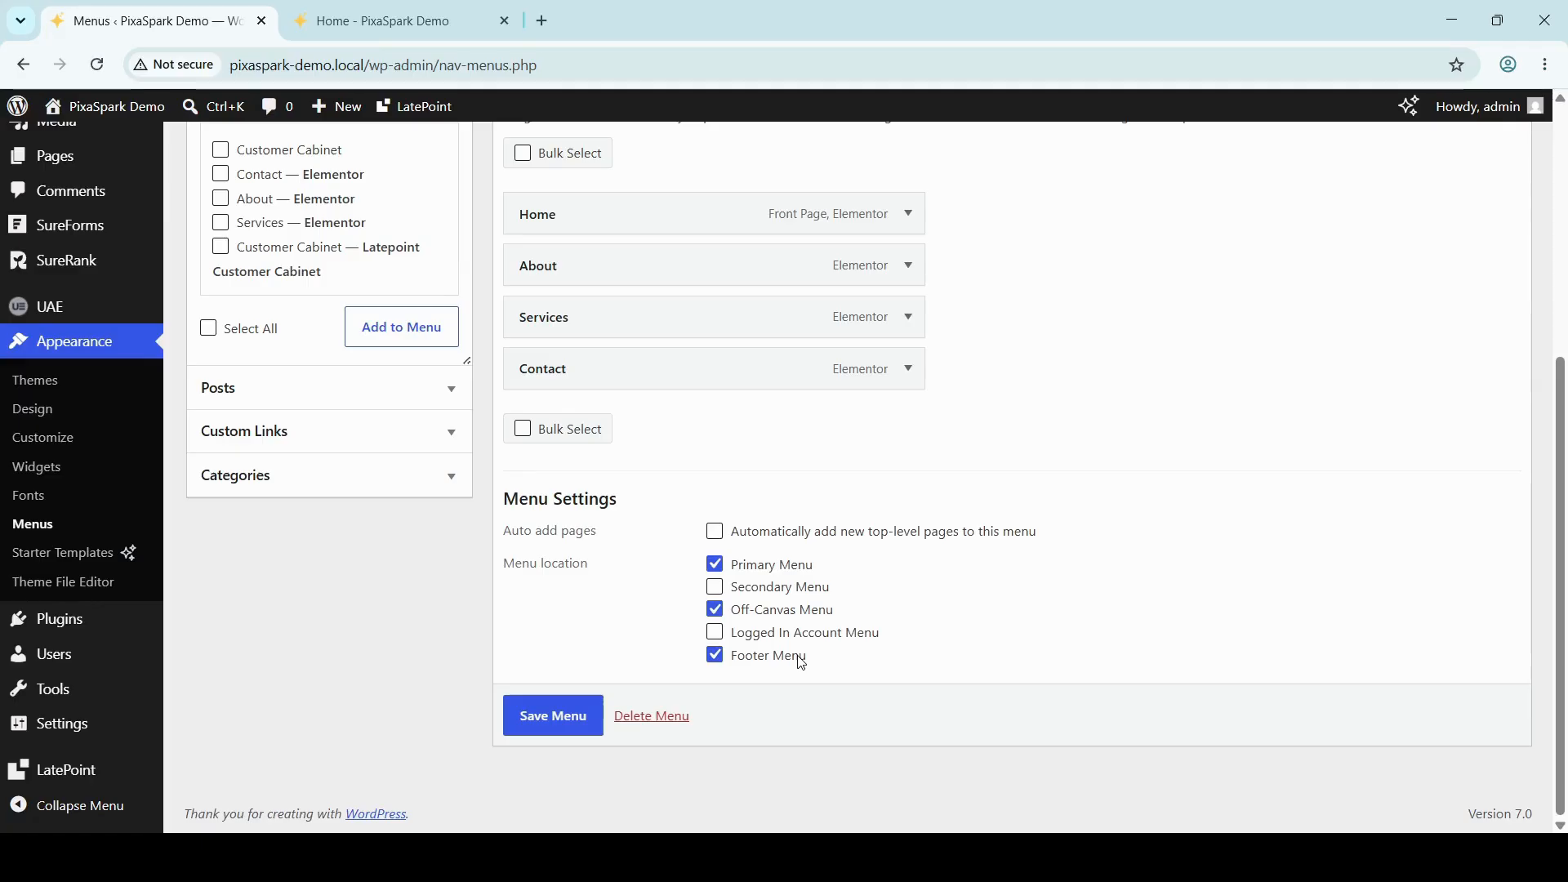
scroll(1079, 417, "down", 5)
left_click(419, 9)
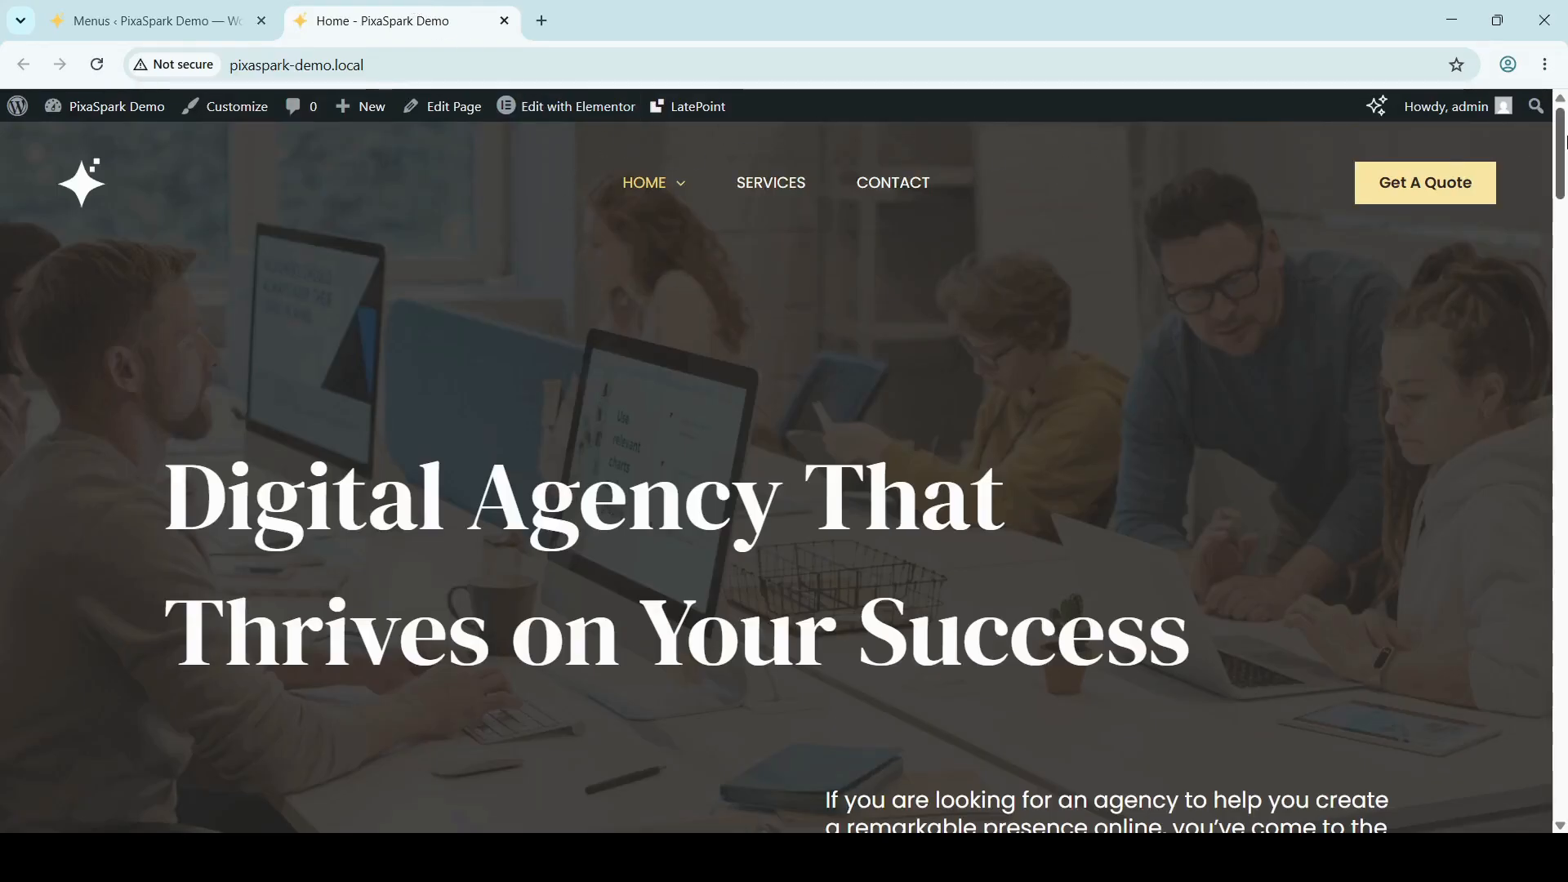
left_click_drag(1564, 140, 1564, 790)
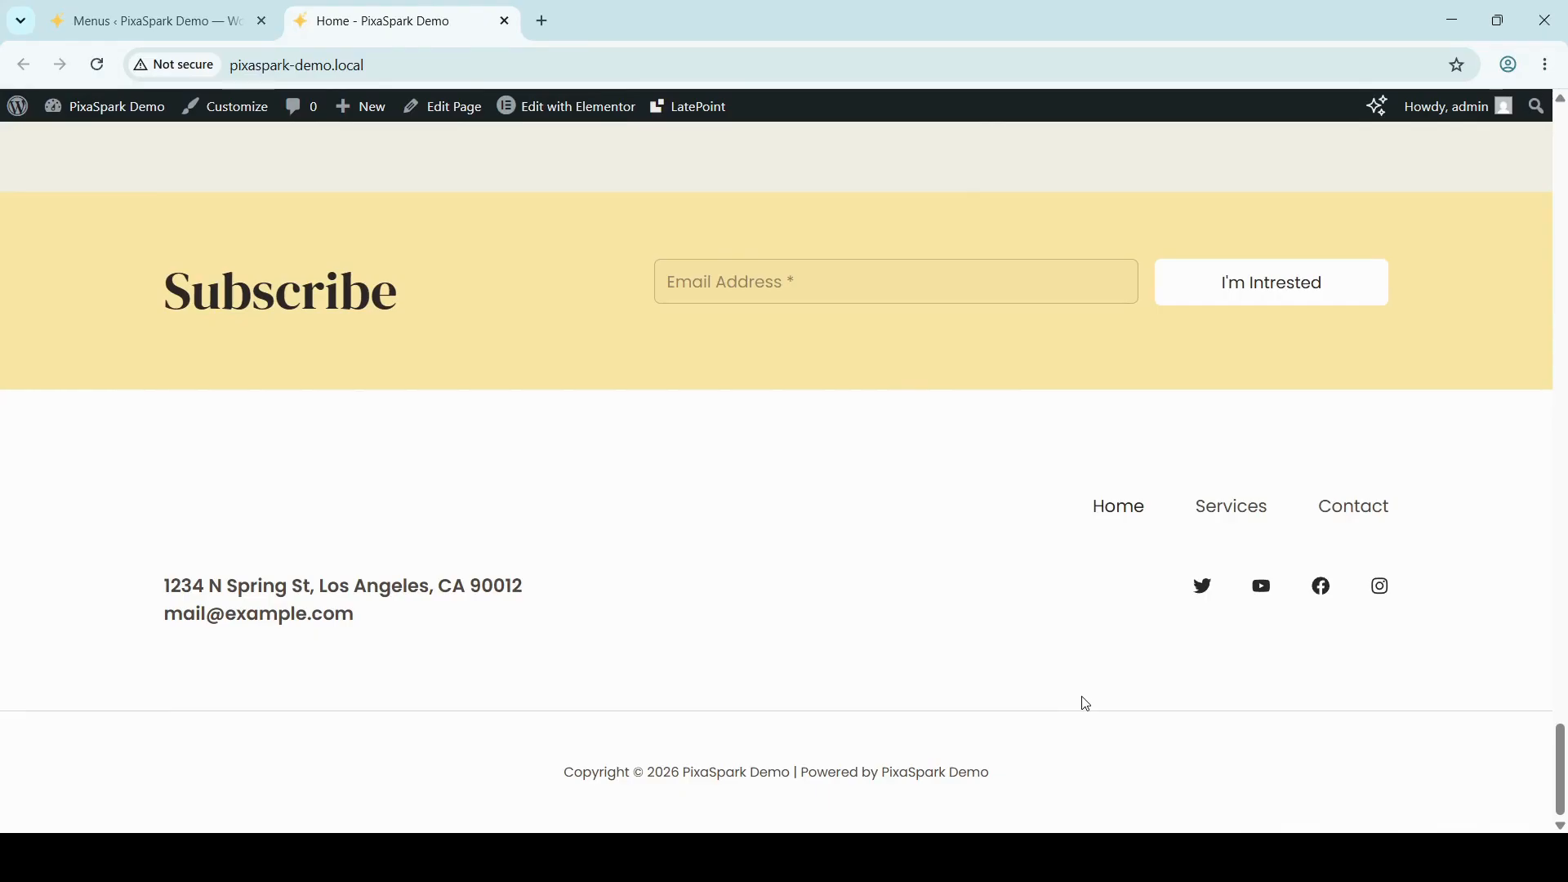
left_click_drag(1564, 790, 1564, 163)
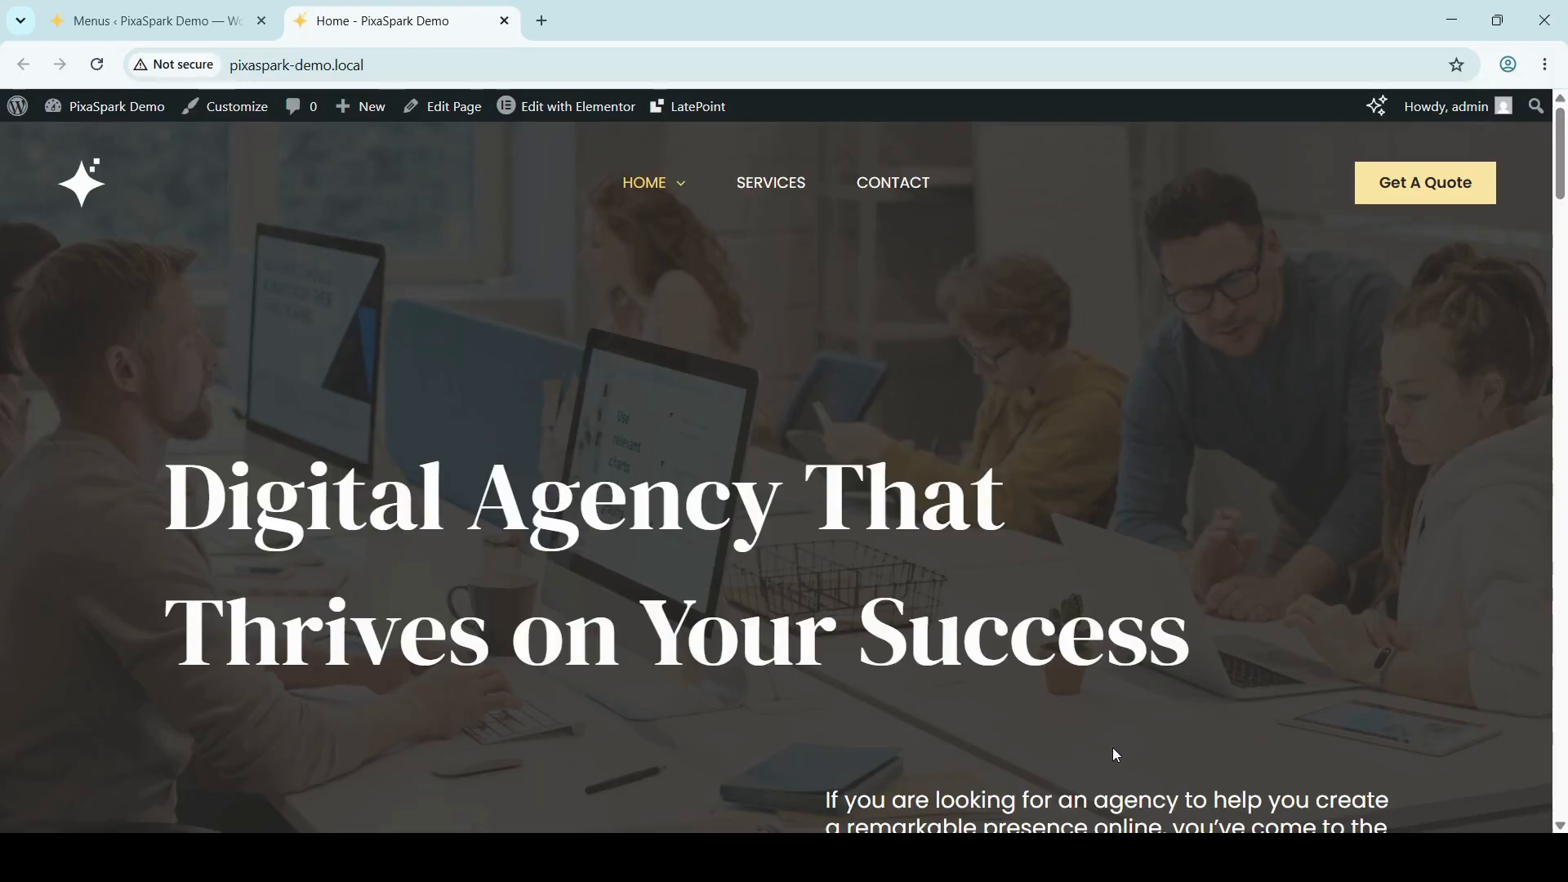
Step: Preview the live site at mobile width to inspect its off-canvas menu, and return to the desktop view to check the header navigation
key("ctrl+shift+i")
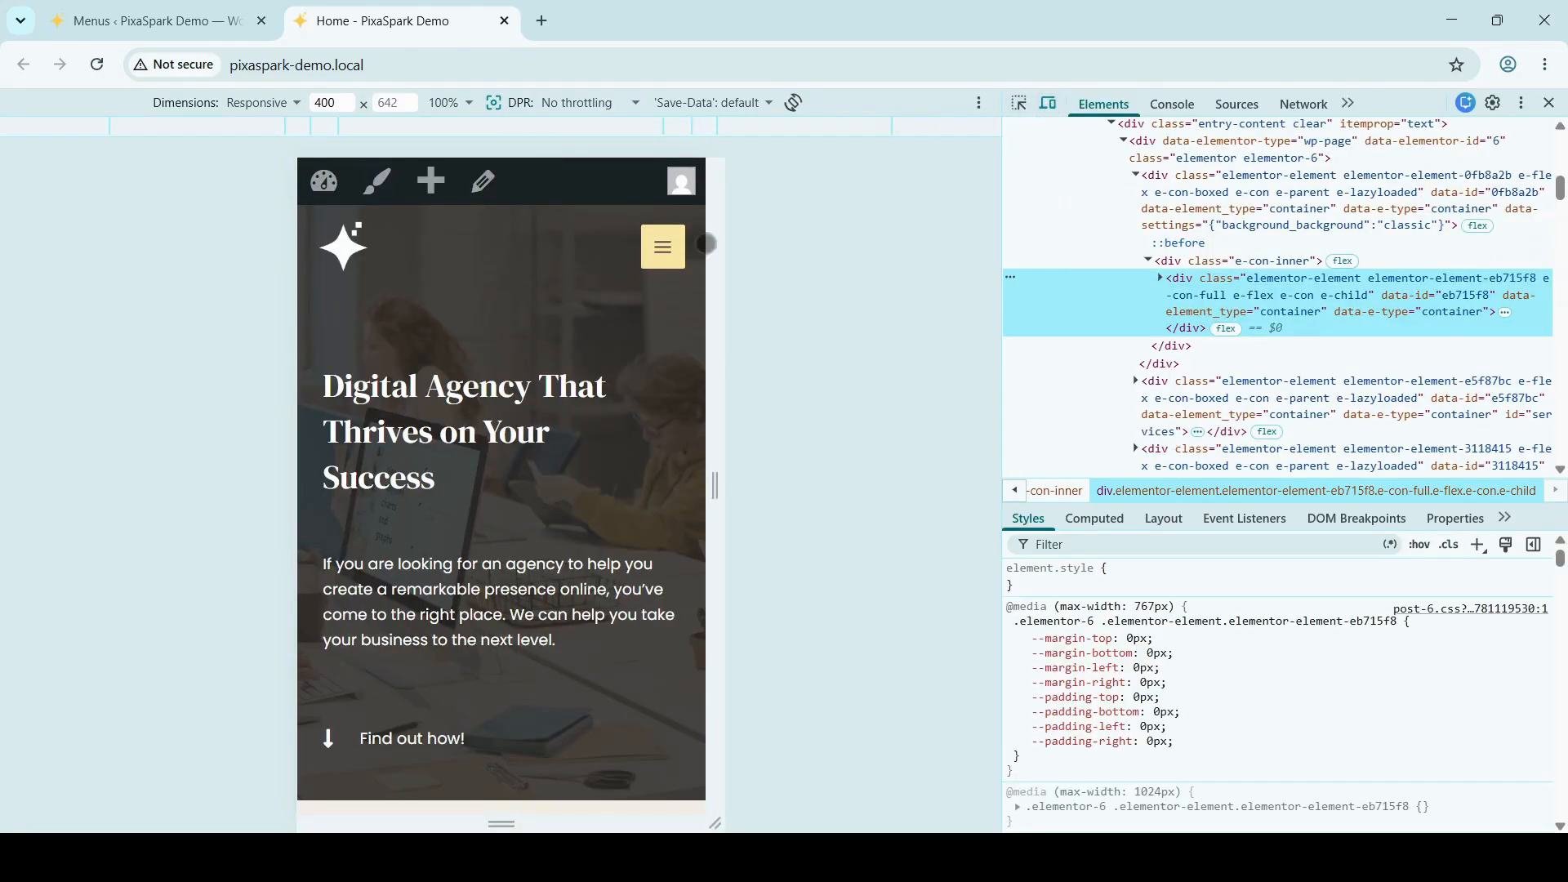
left_click(1052, 103)
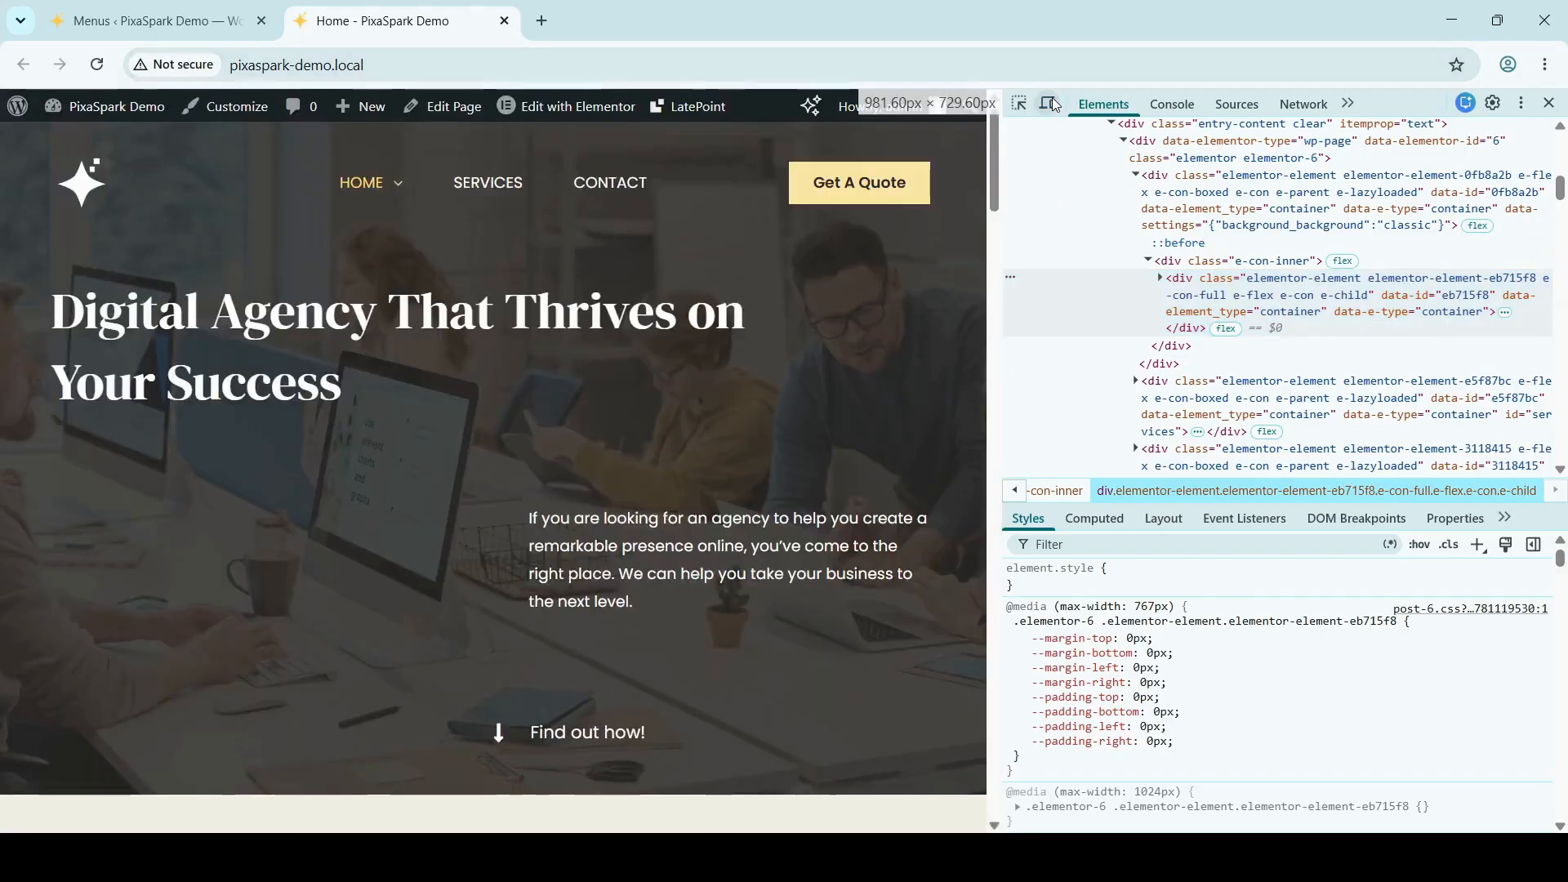
left_click(1052, 103)
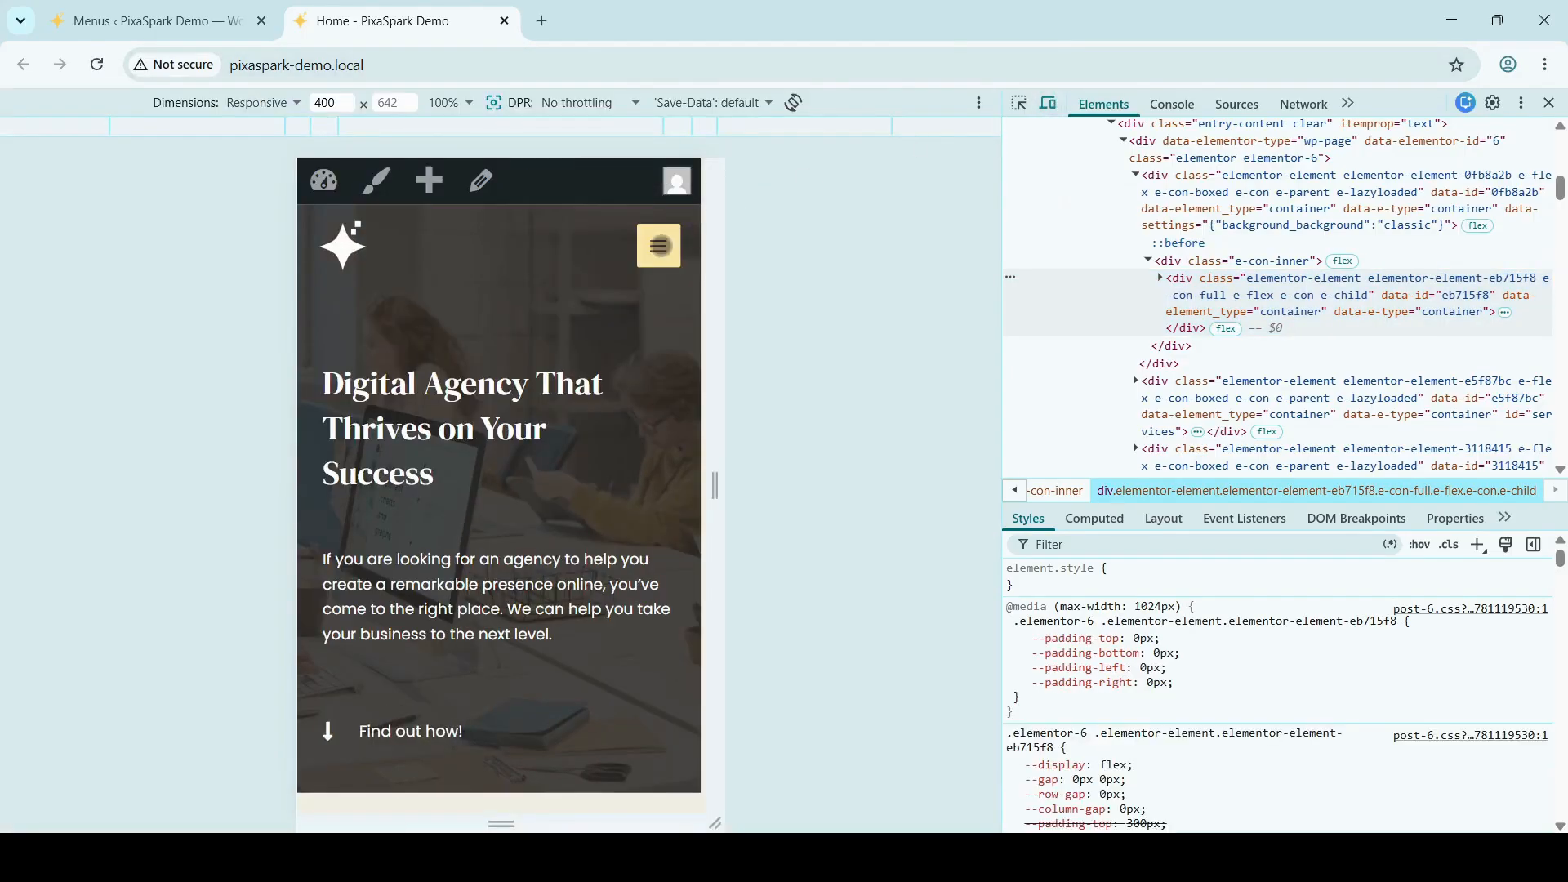
left_click(660, 246)
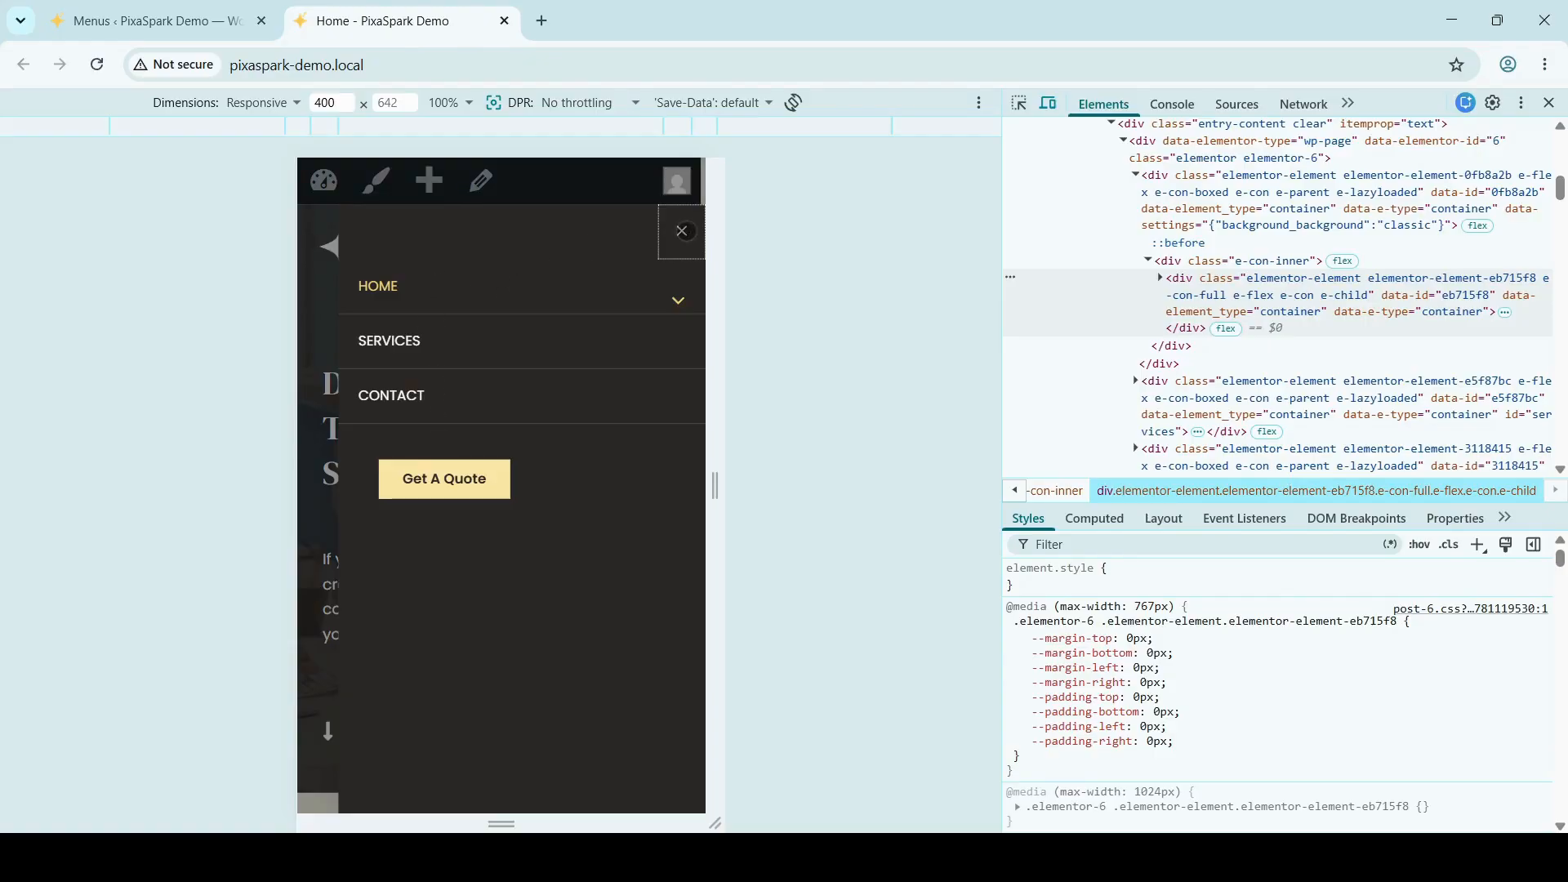
left_click(682, 232)
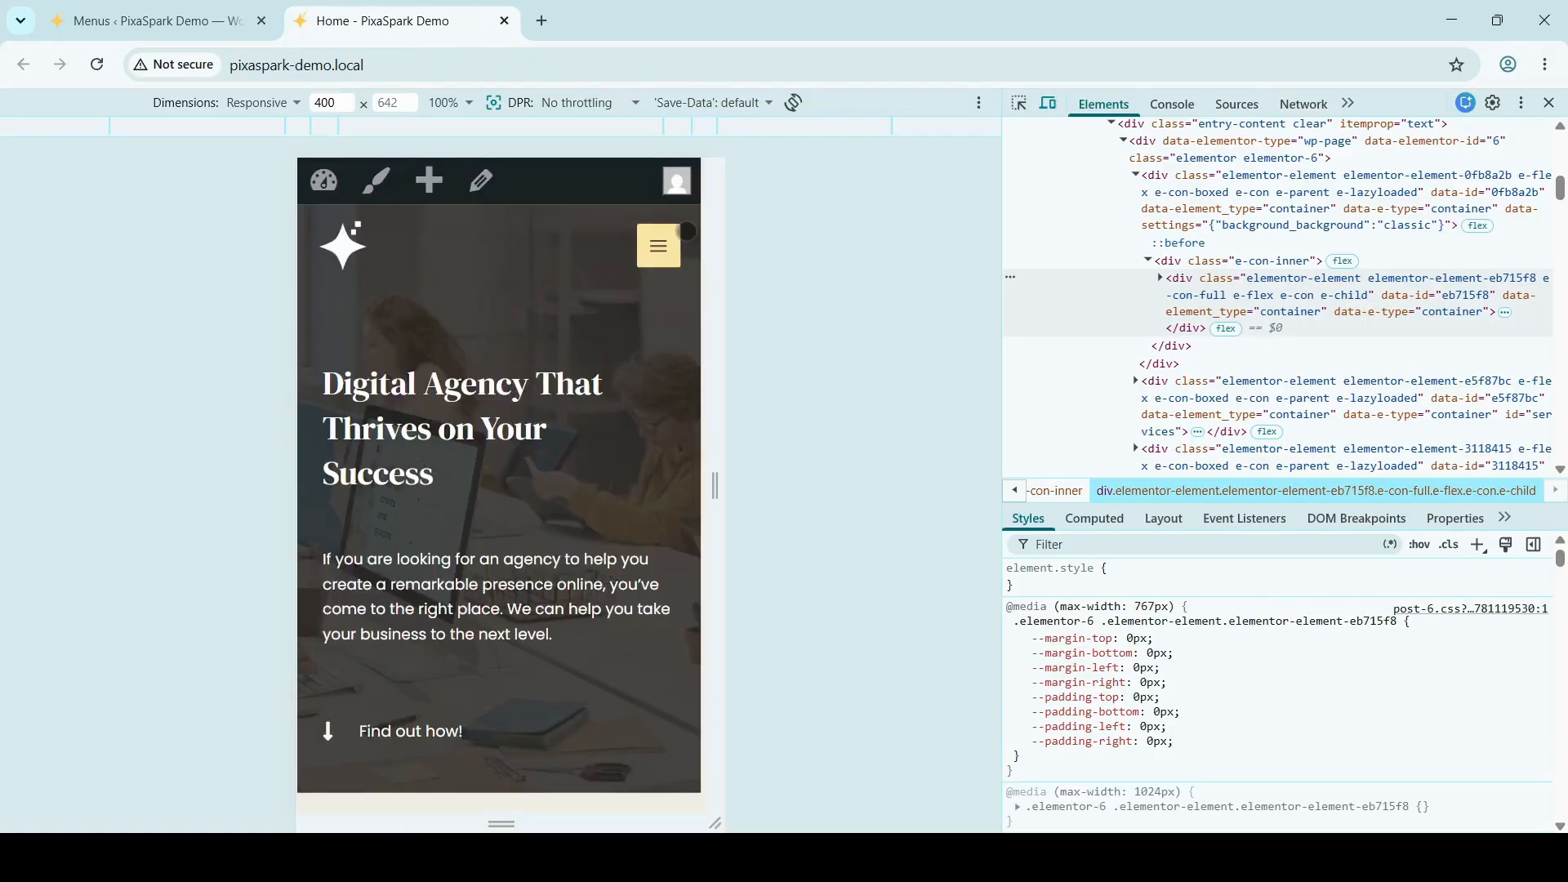
left_click(677, 233)
left_click(676, 234)
left_click(1551, 103)
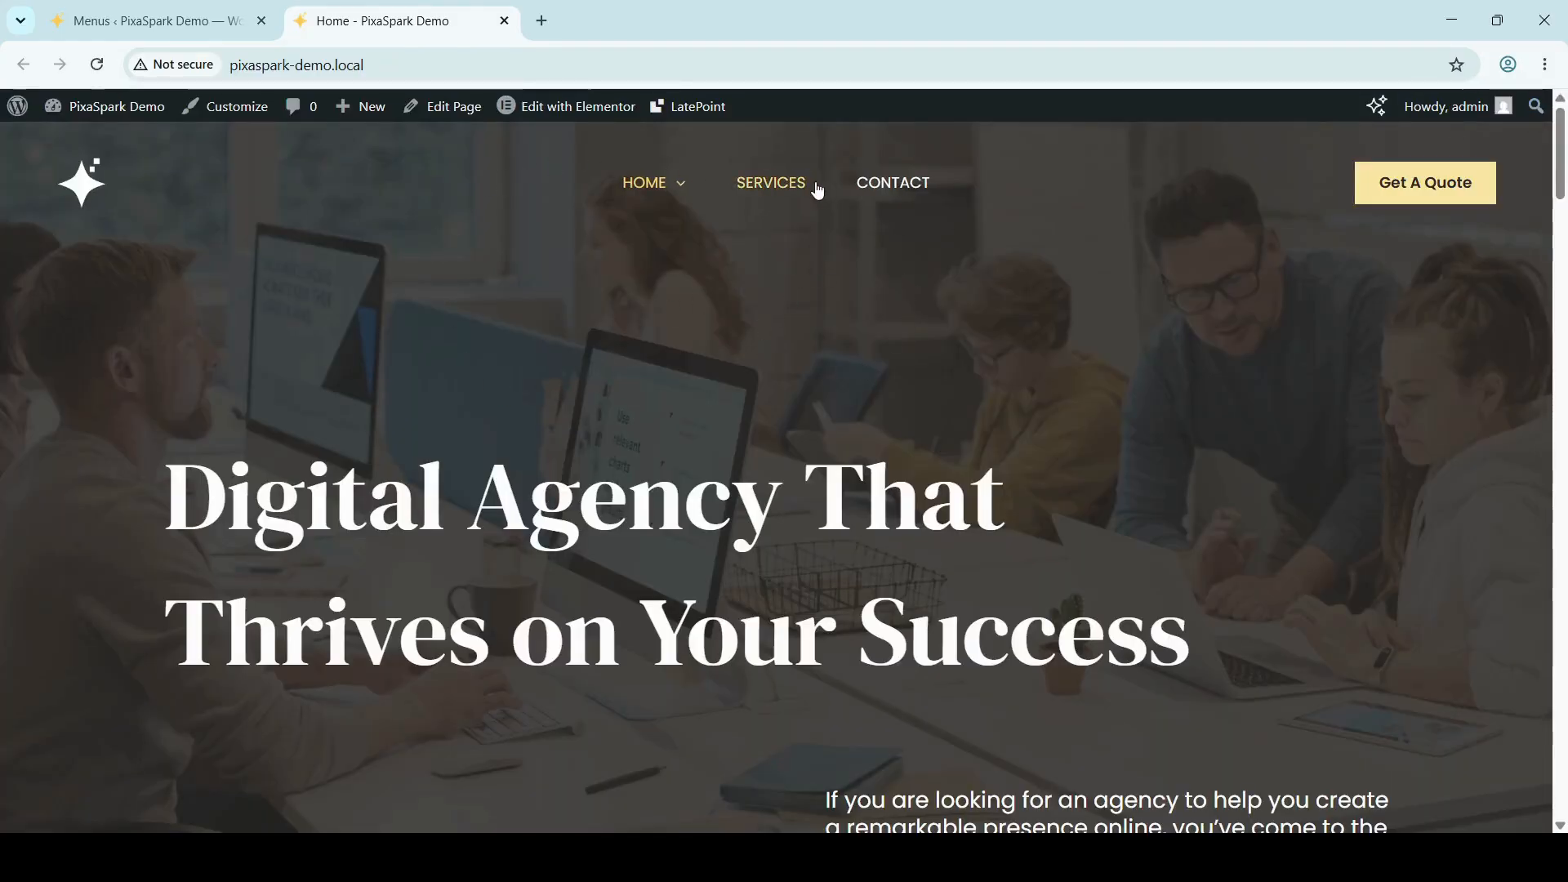
mouse_move(665, 185)
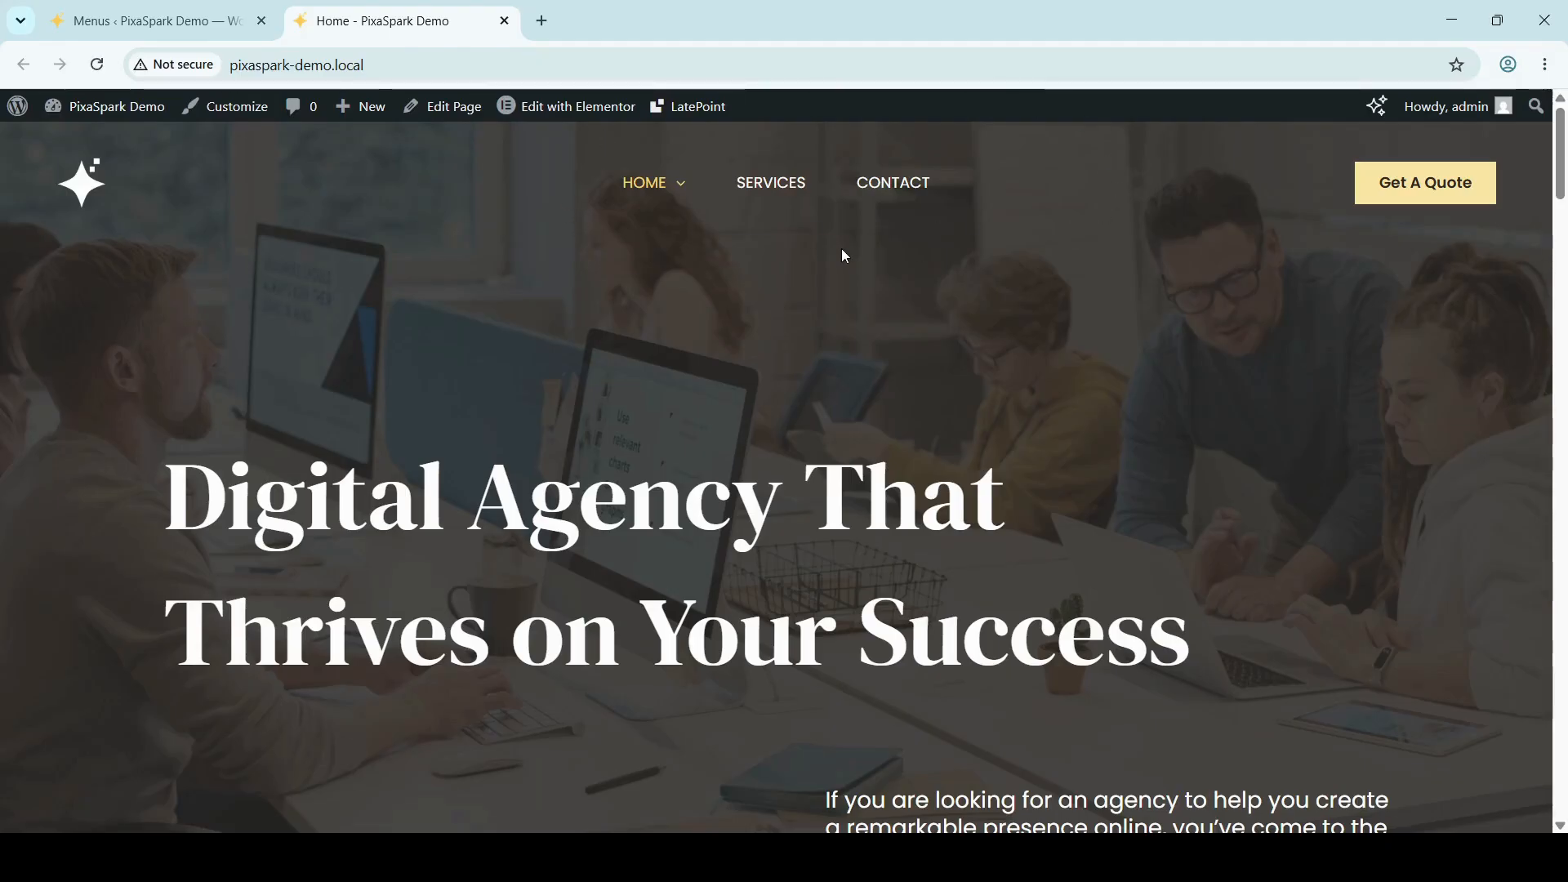
mouse_move(685, 230)
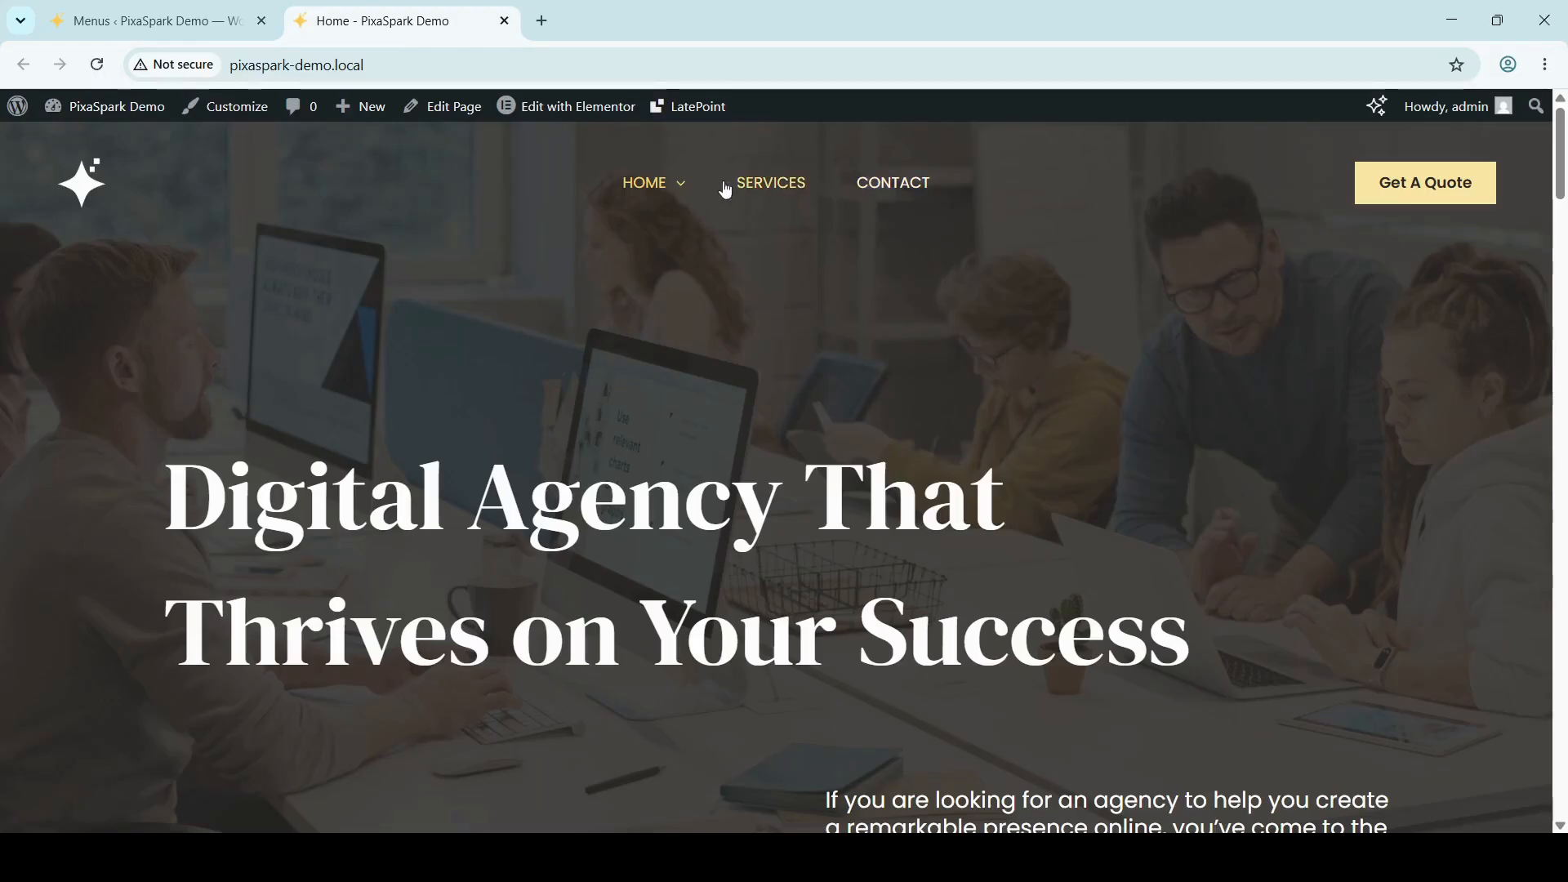
Step: Return to the menu editor, start a new menu named Main Menu, and assign it to the Primary Menu location
left_click(148, 10)
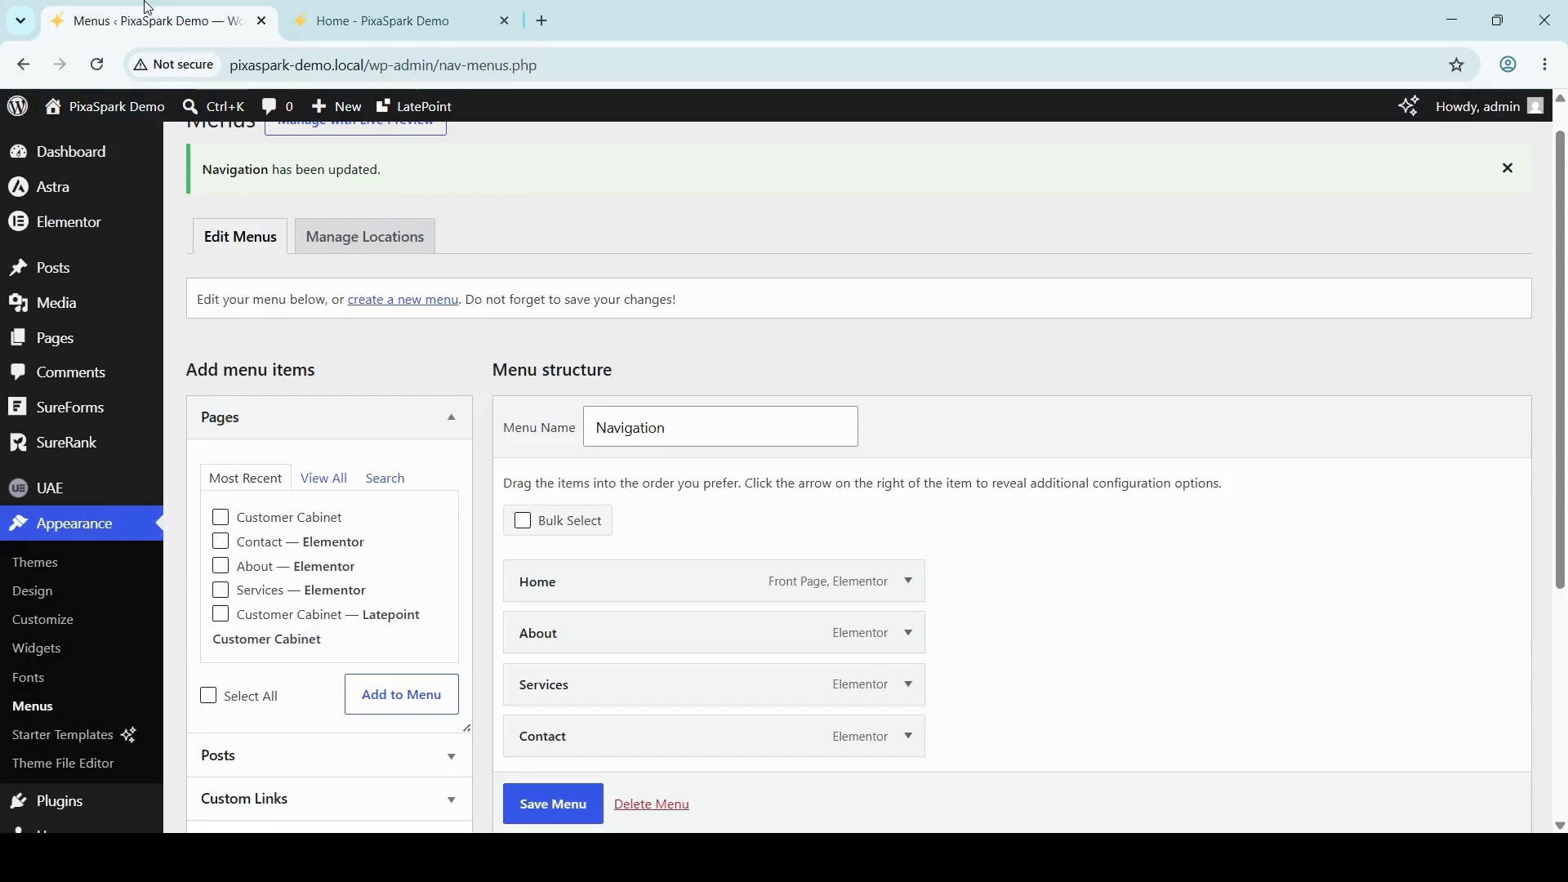
scroll(1130, 454, "down", 5)
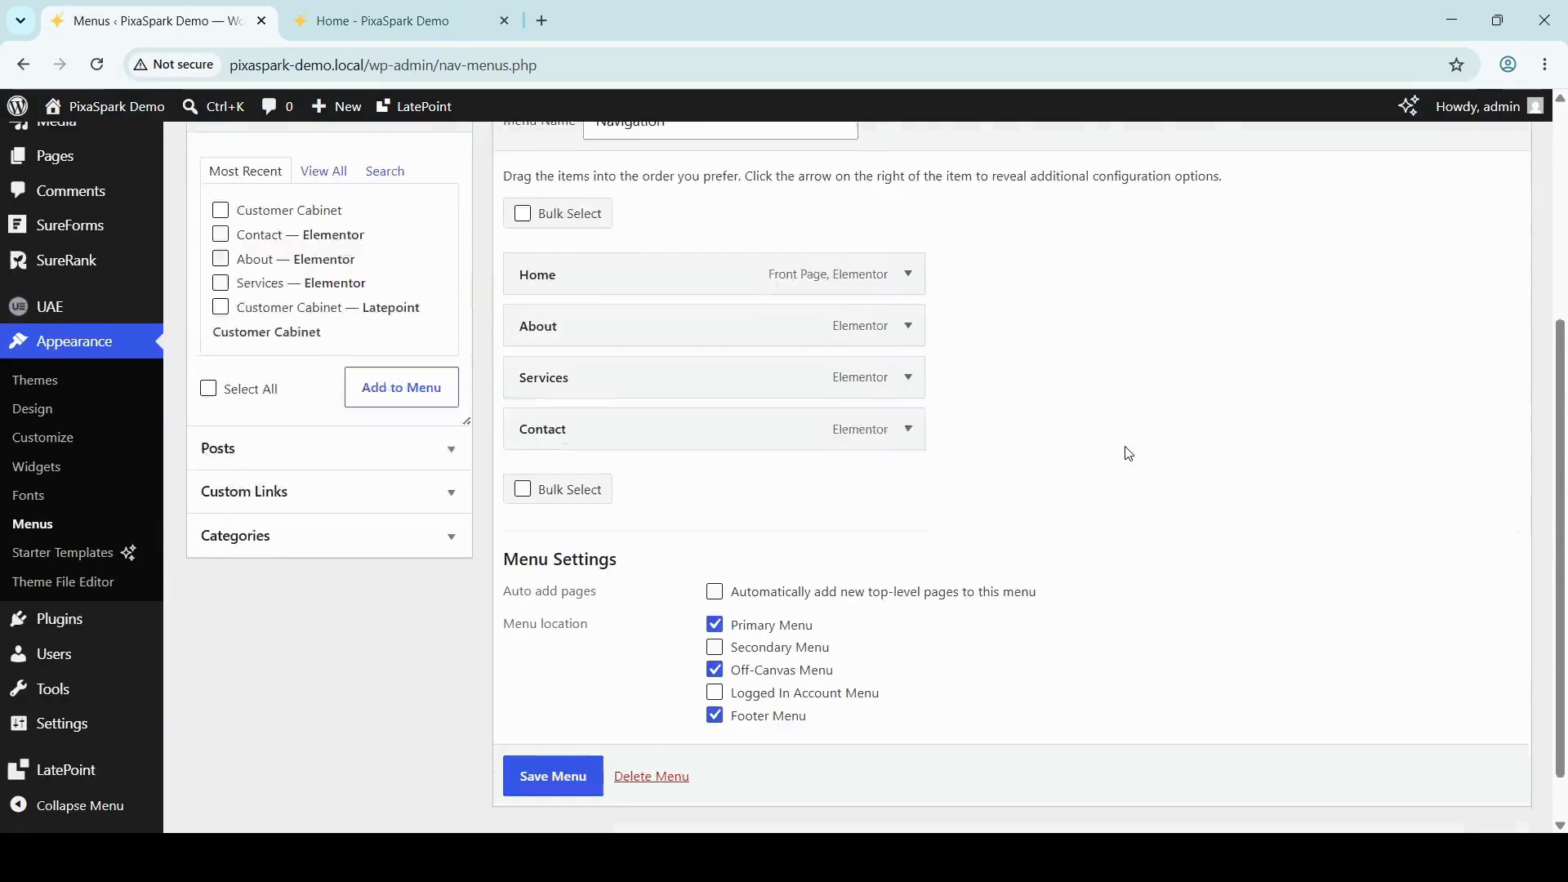
scroll(1130, 454, "up", 2)
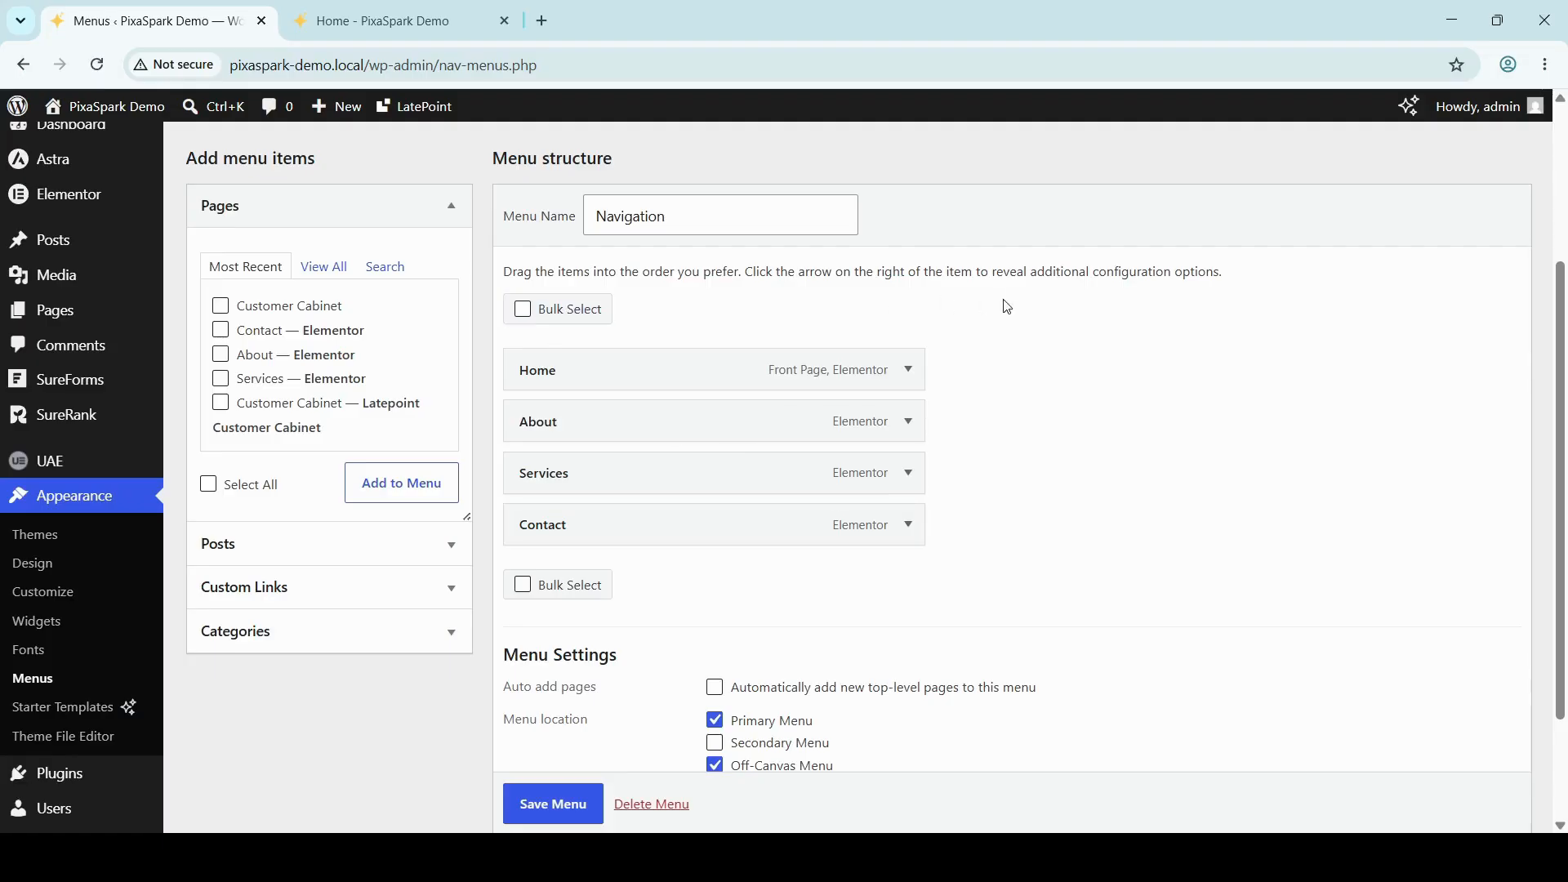
scroll(1008, 304, "up", 3)
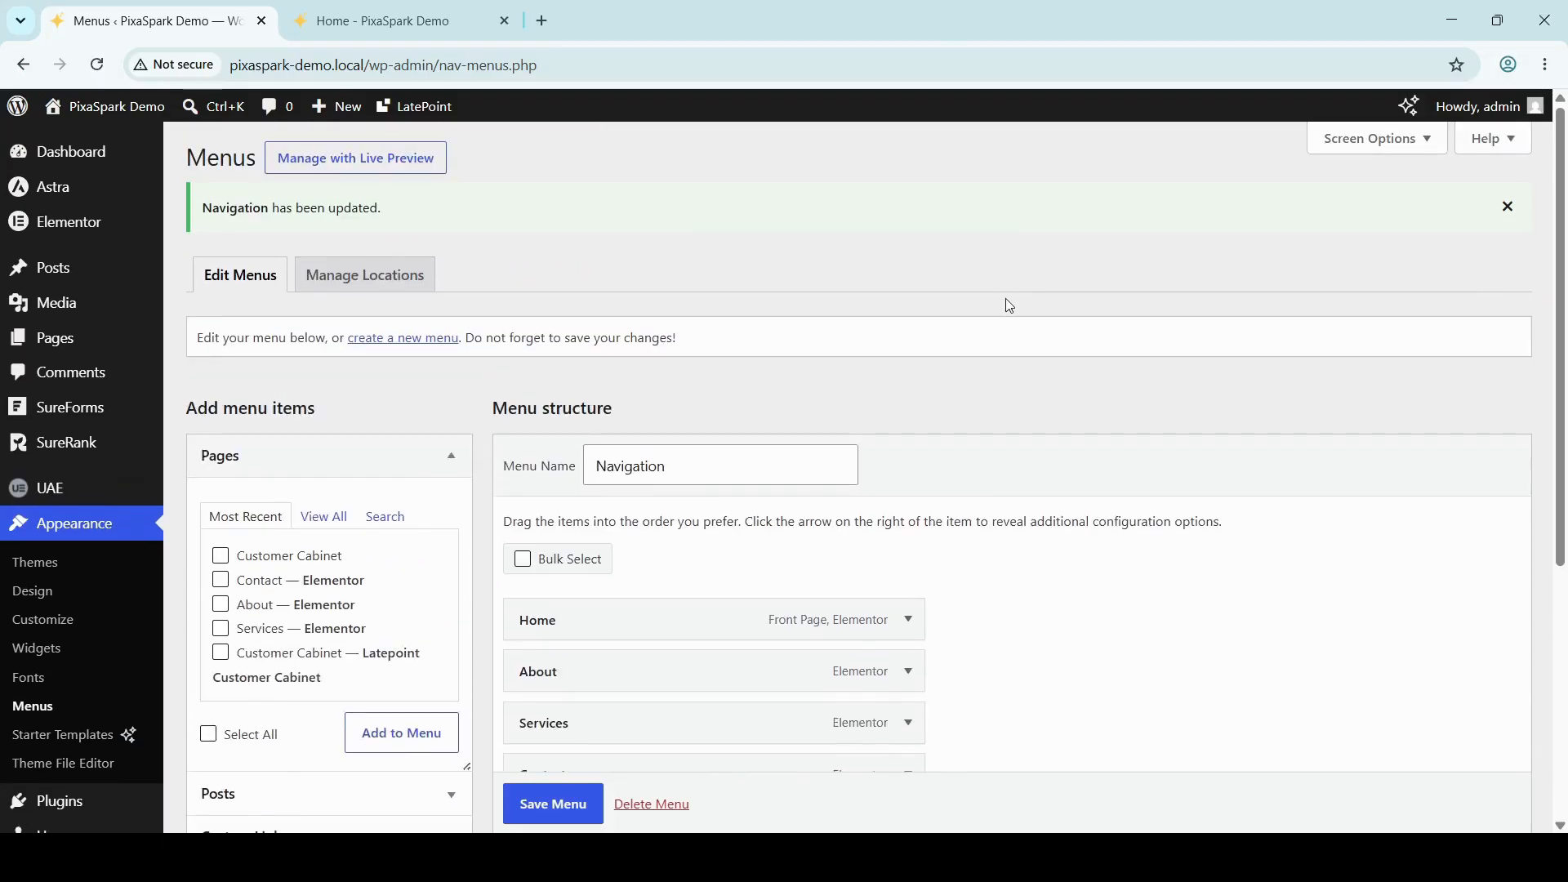
left_click(437, 346)
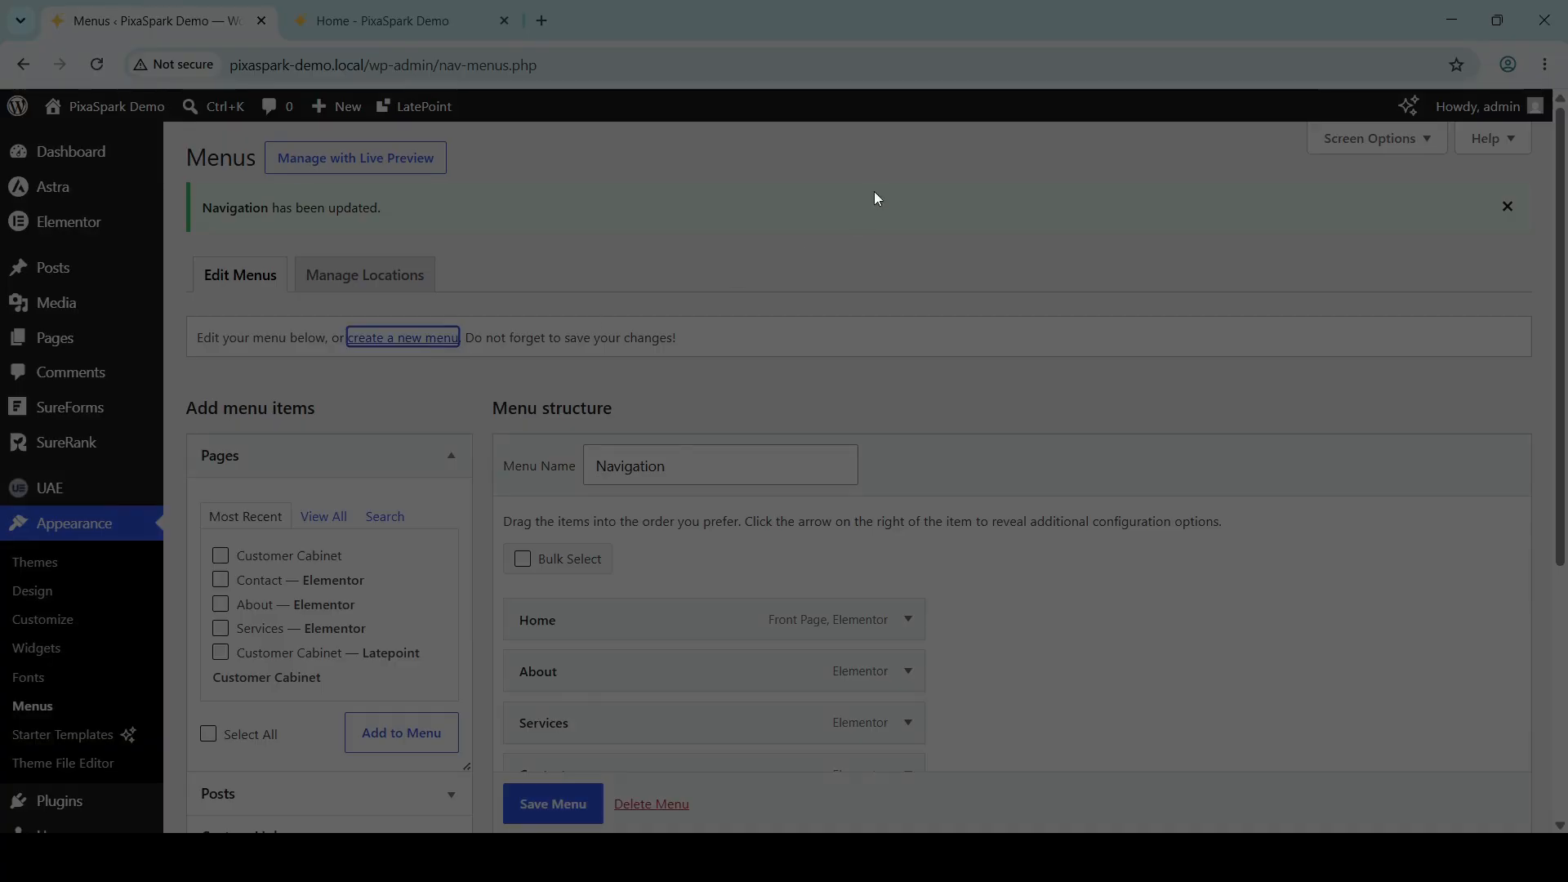
type("M")
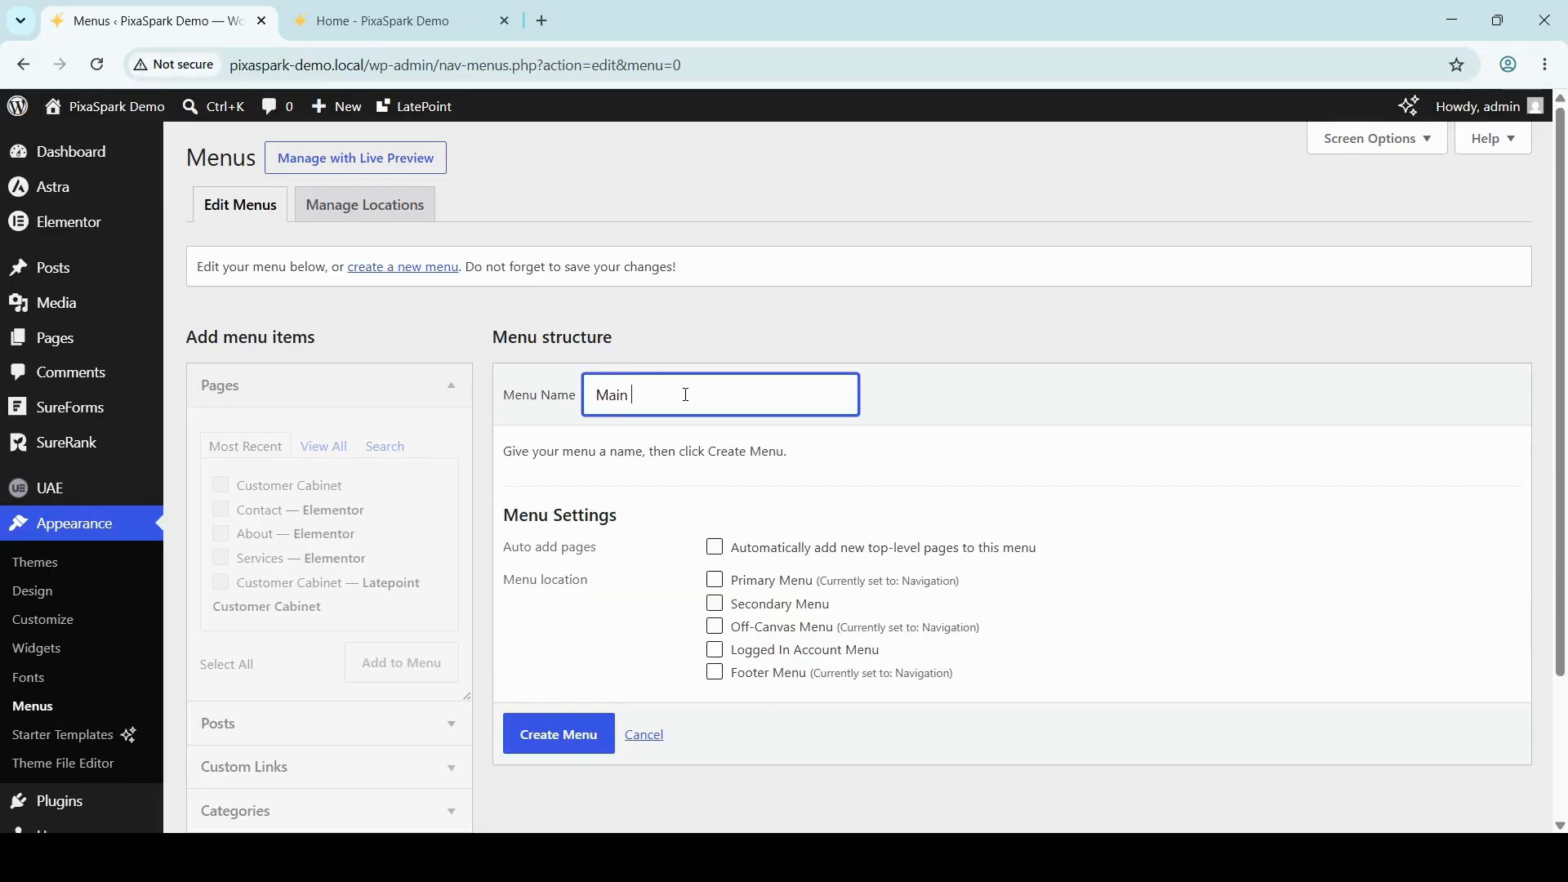
type("ain ")
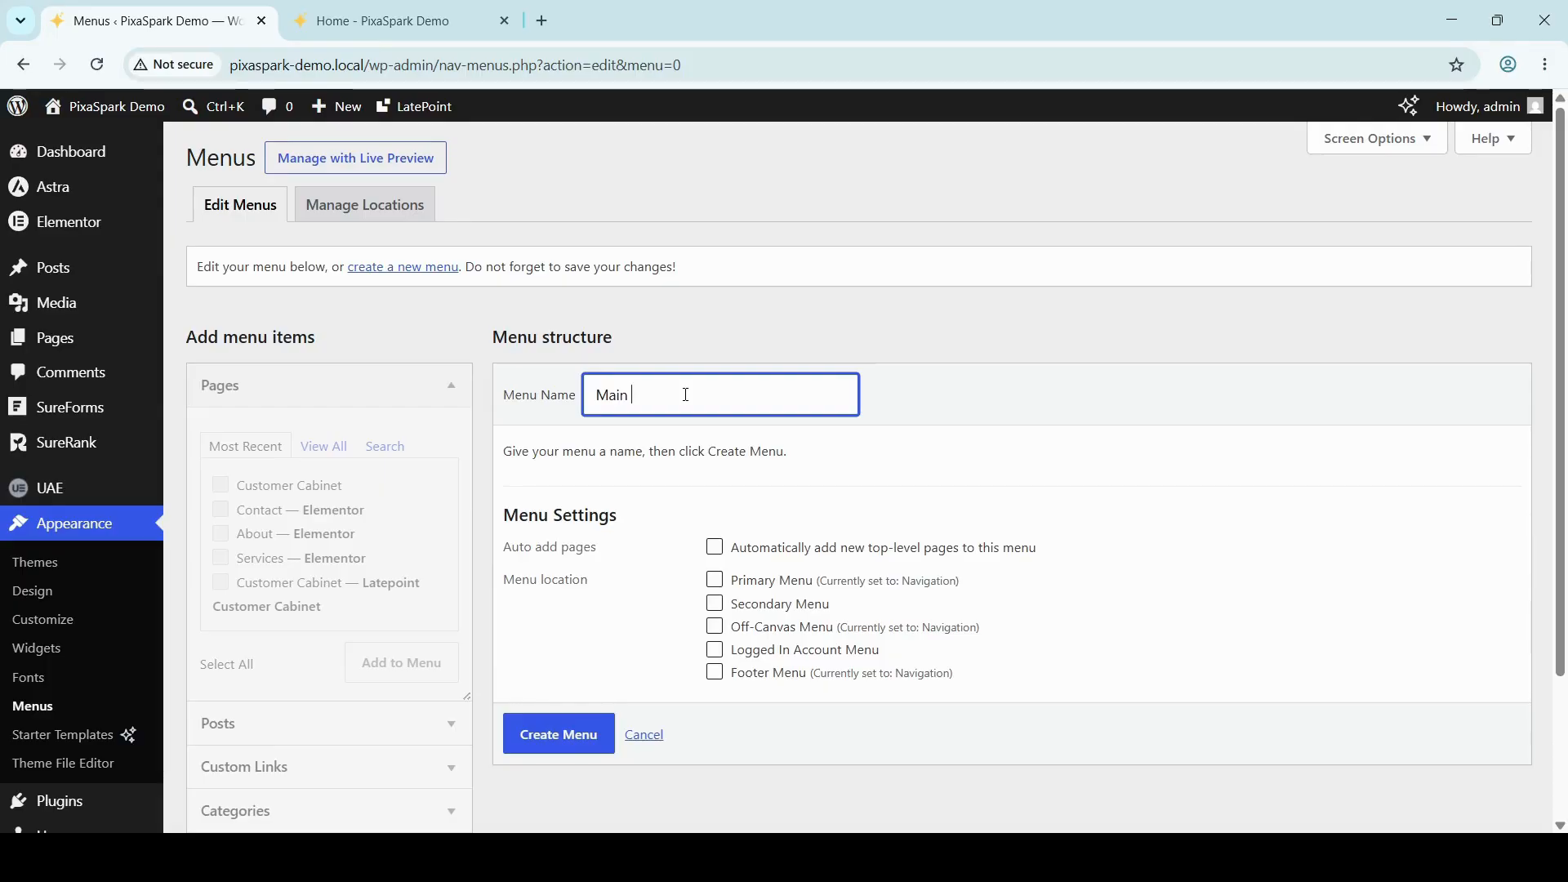
type("Main")
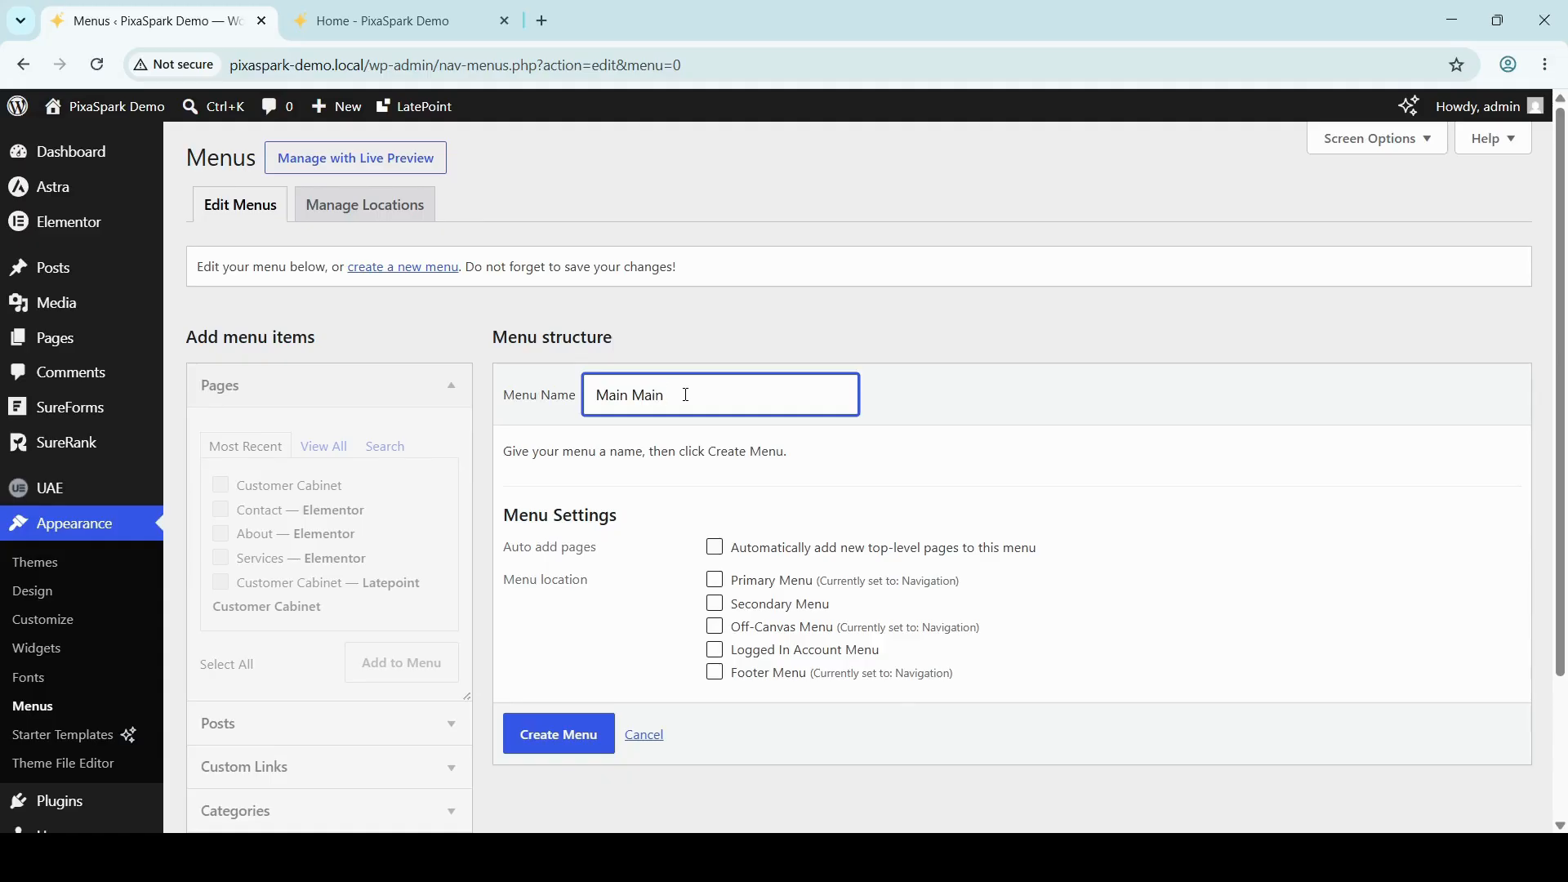
left_click(884, 454)
scroll(886, 450, "down", 2)
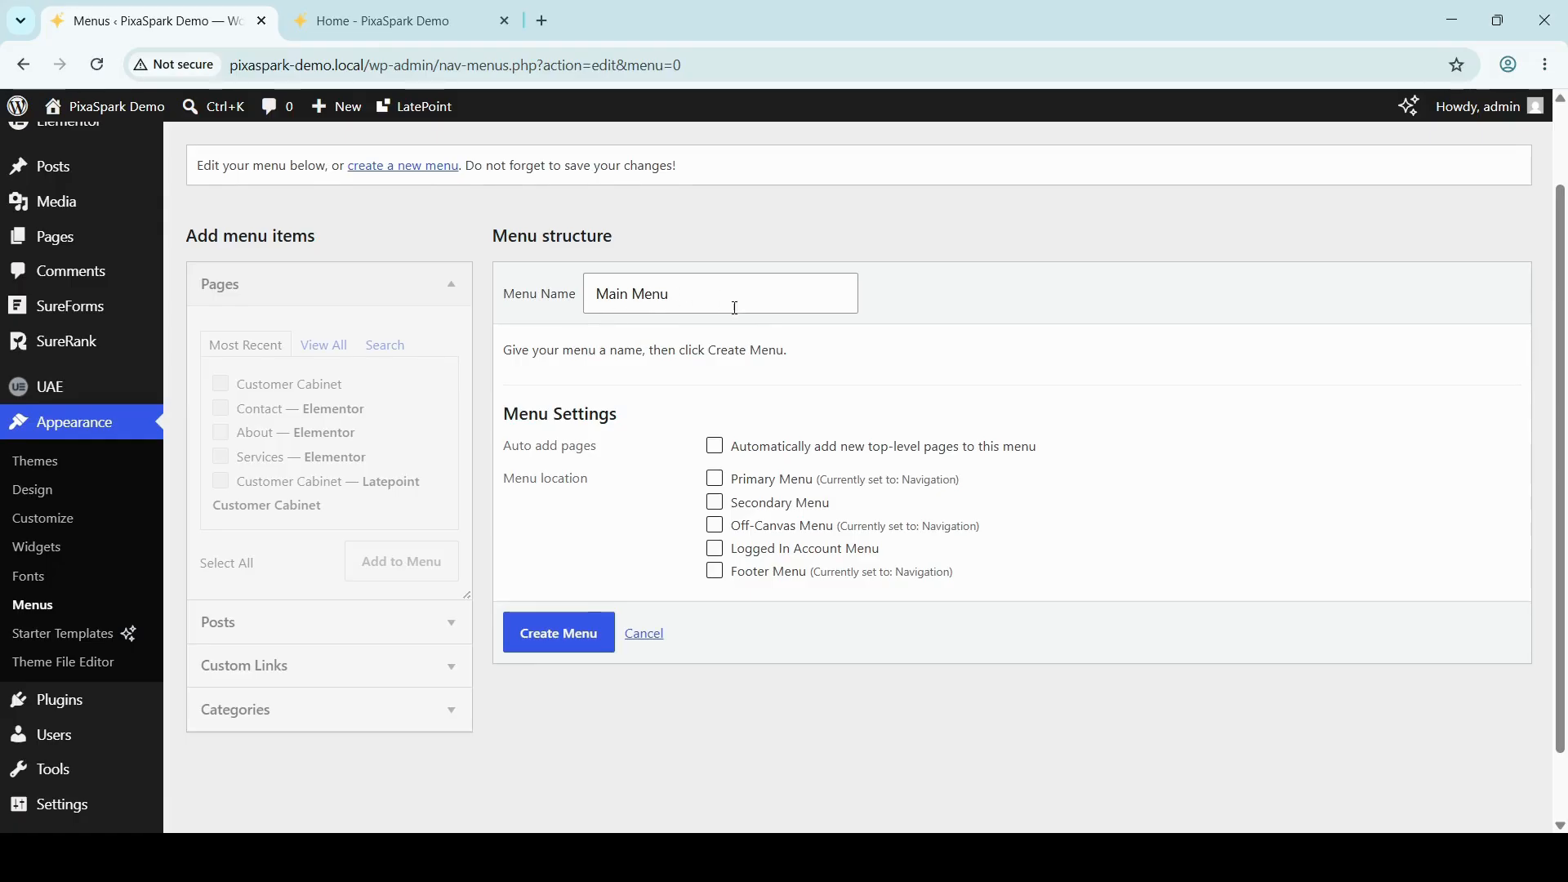
left_click(719, 483)
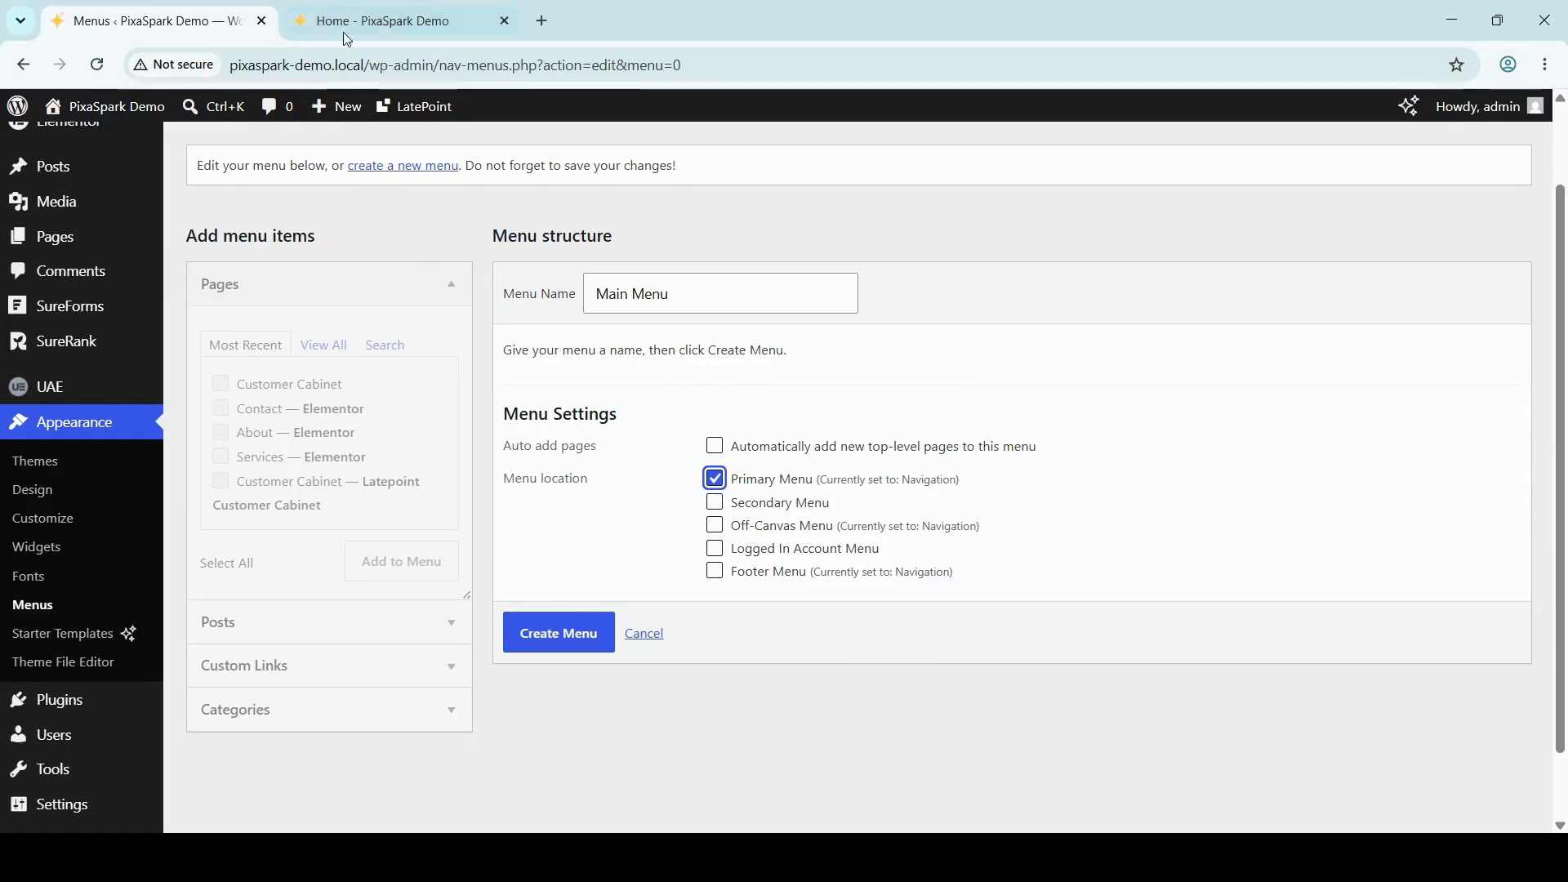
Step: Check the header and footer menus on the live site, and return to the new menu's settings
left_click(355, 12)
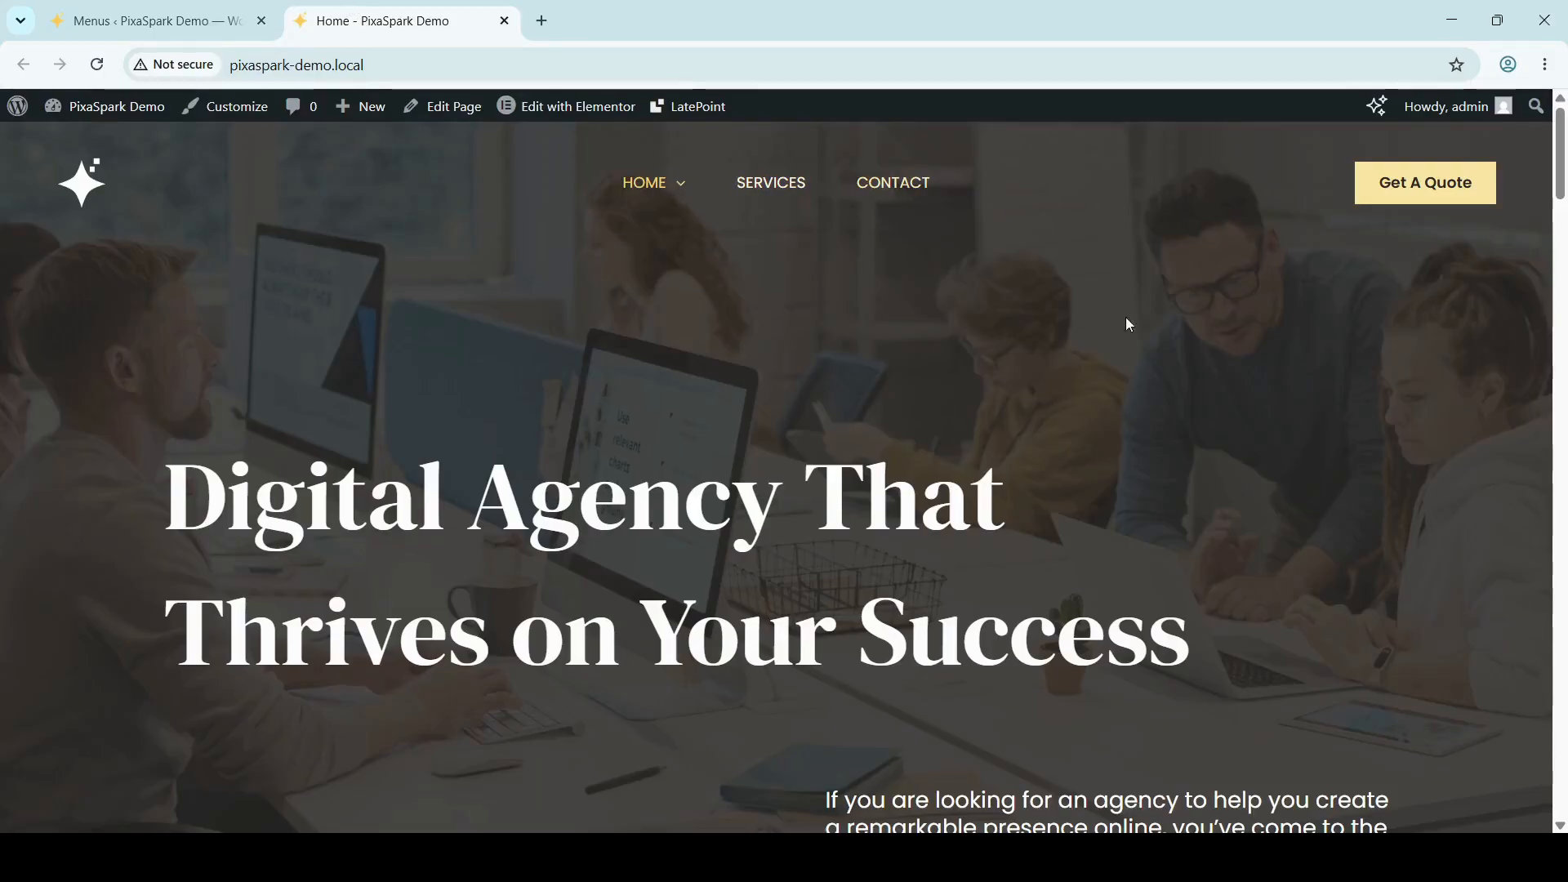
scroll(1430, 603, "down", 15)
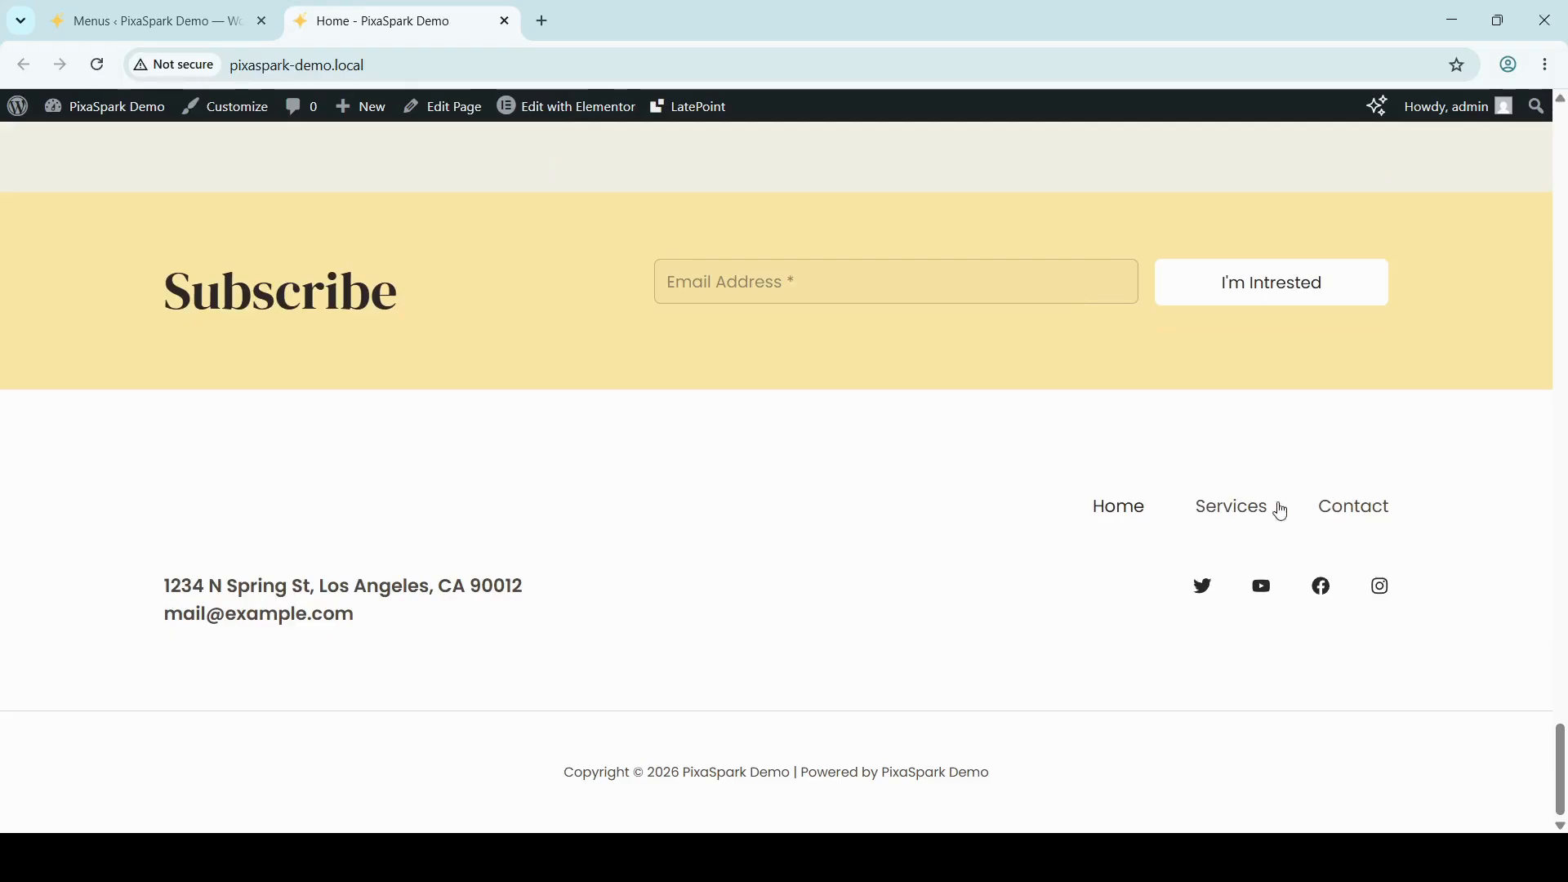
left_click_drag(1561, 757, 1564, 140)
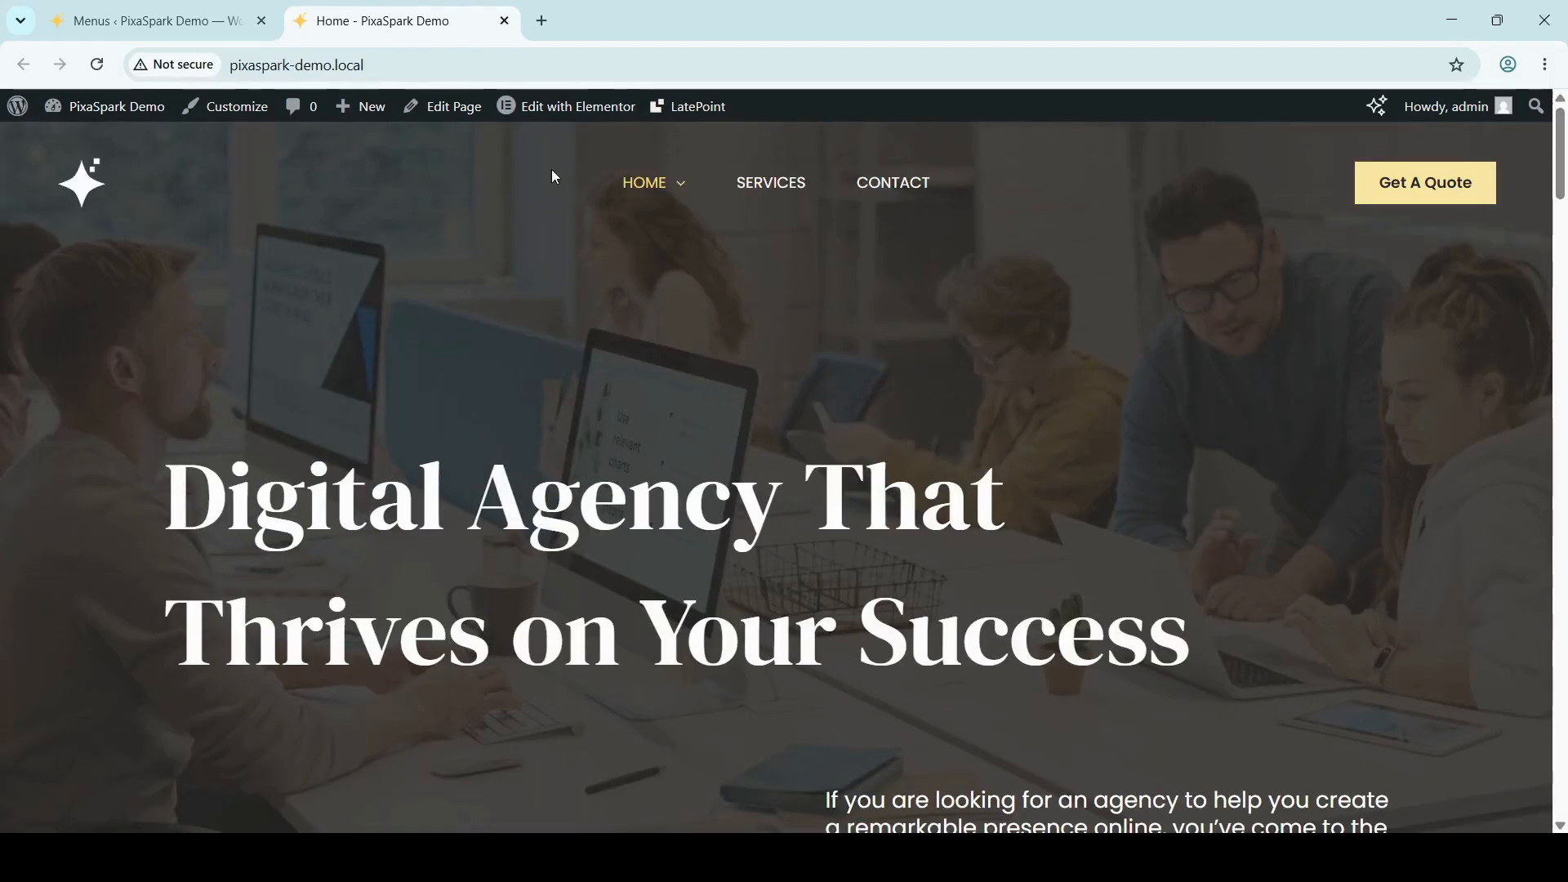
left_click(138, 10)
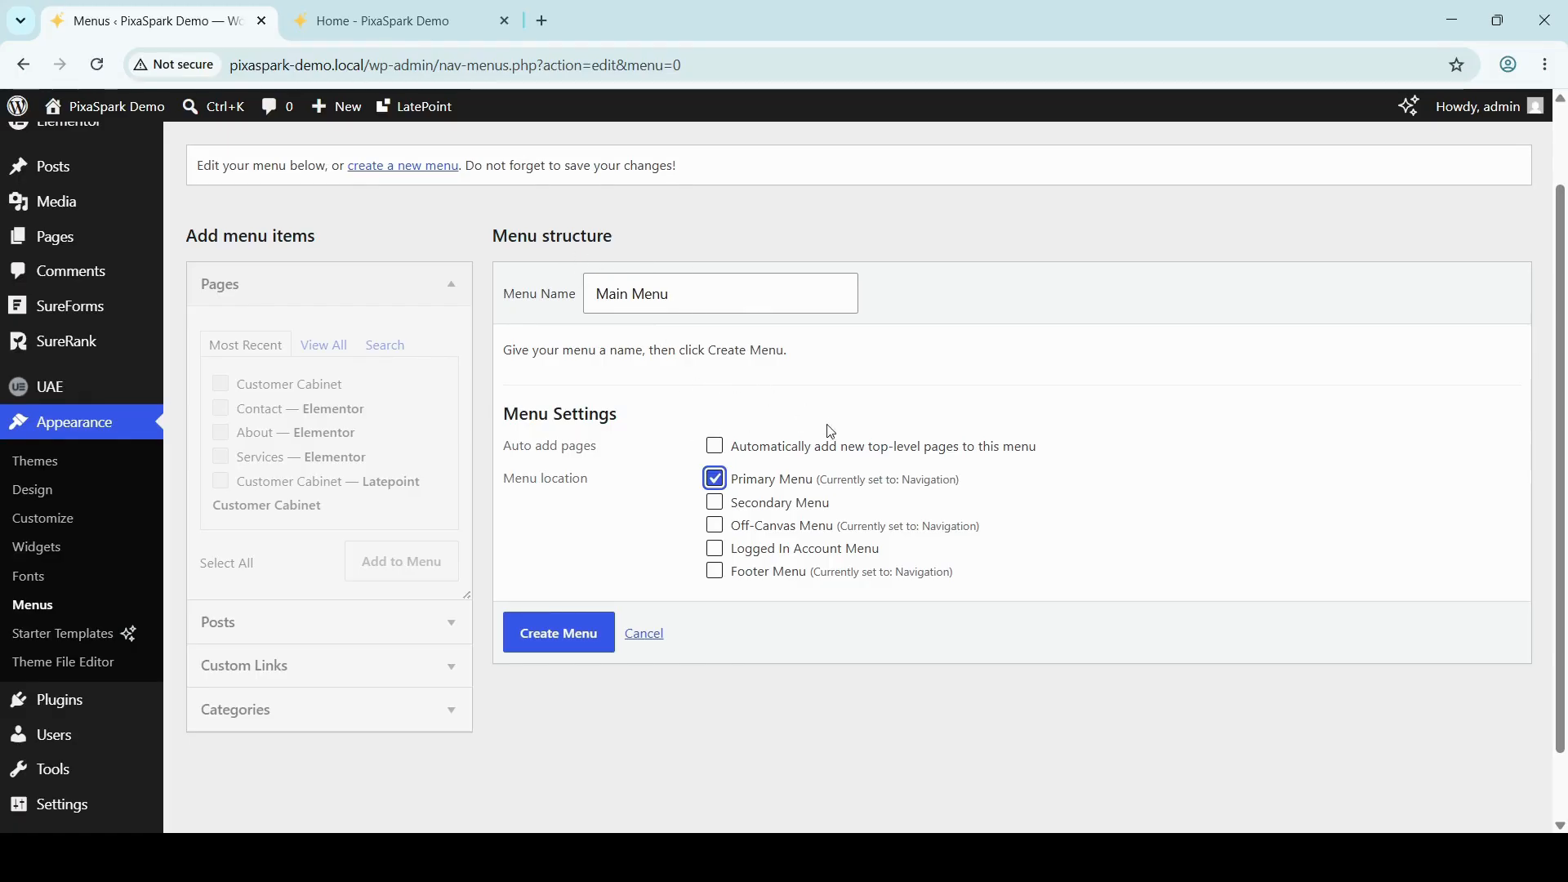
Step: Create the Main Menu with the chosen location
left_click(566, 639)
left_click(575, 647)
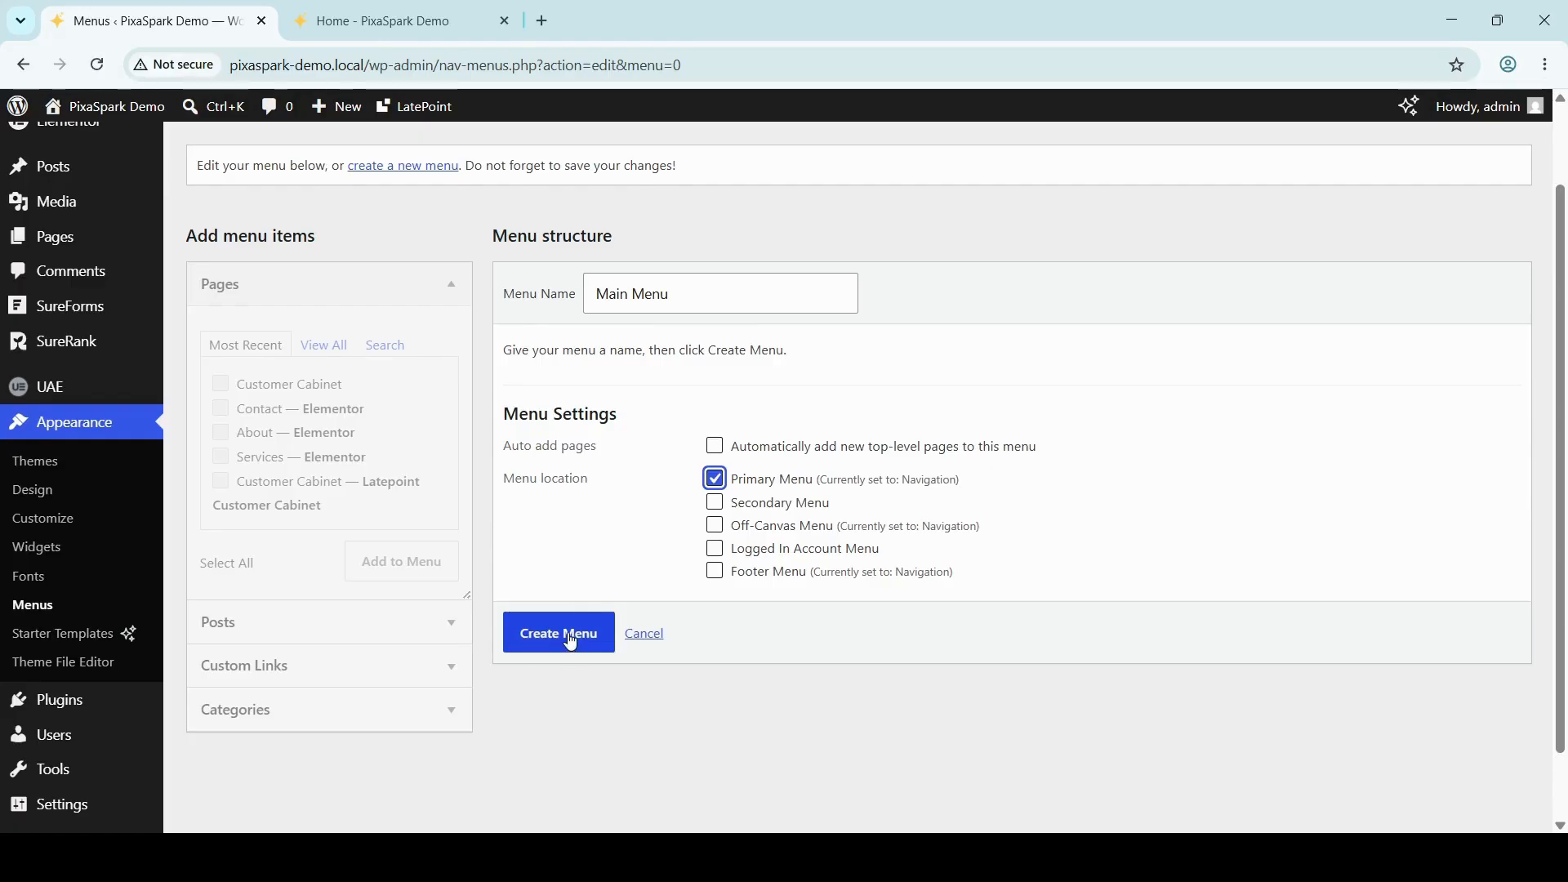
Step: Create the Main Menu and list all pages that can be added to it
left_click(572, 643)
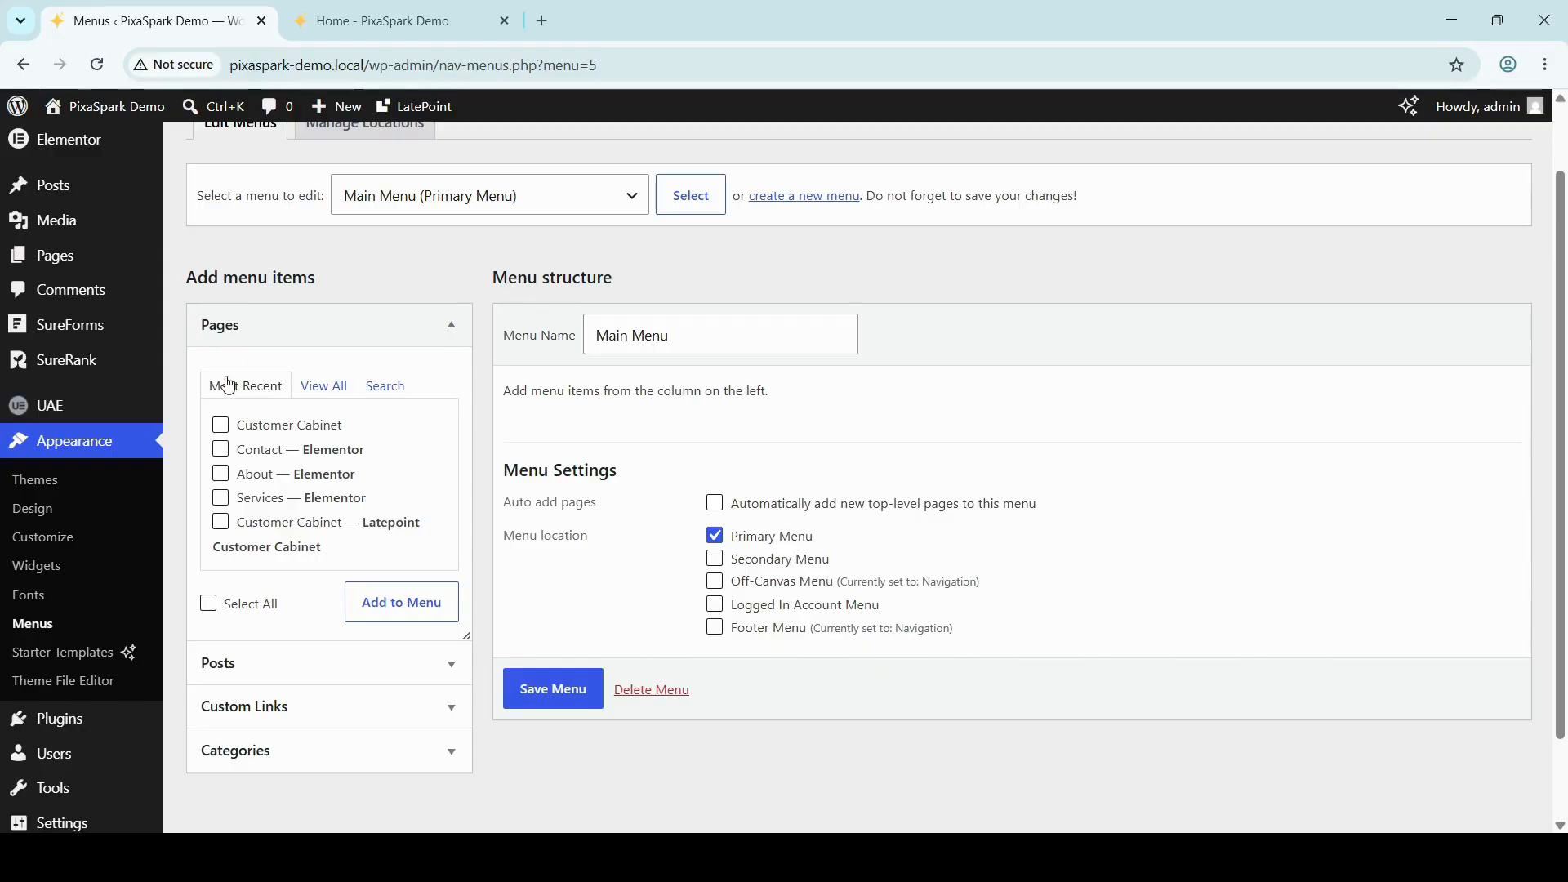
left_click(328, 391)
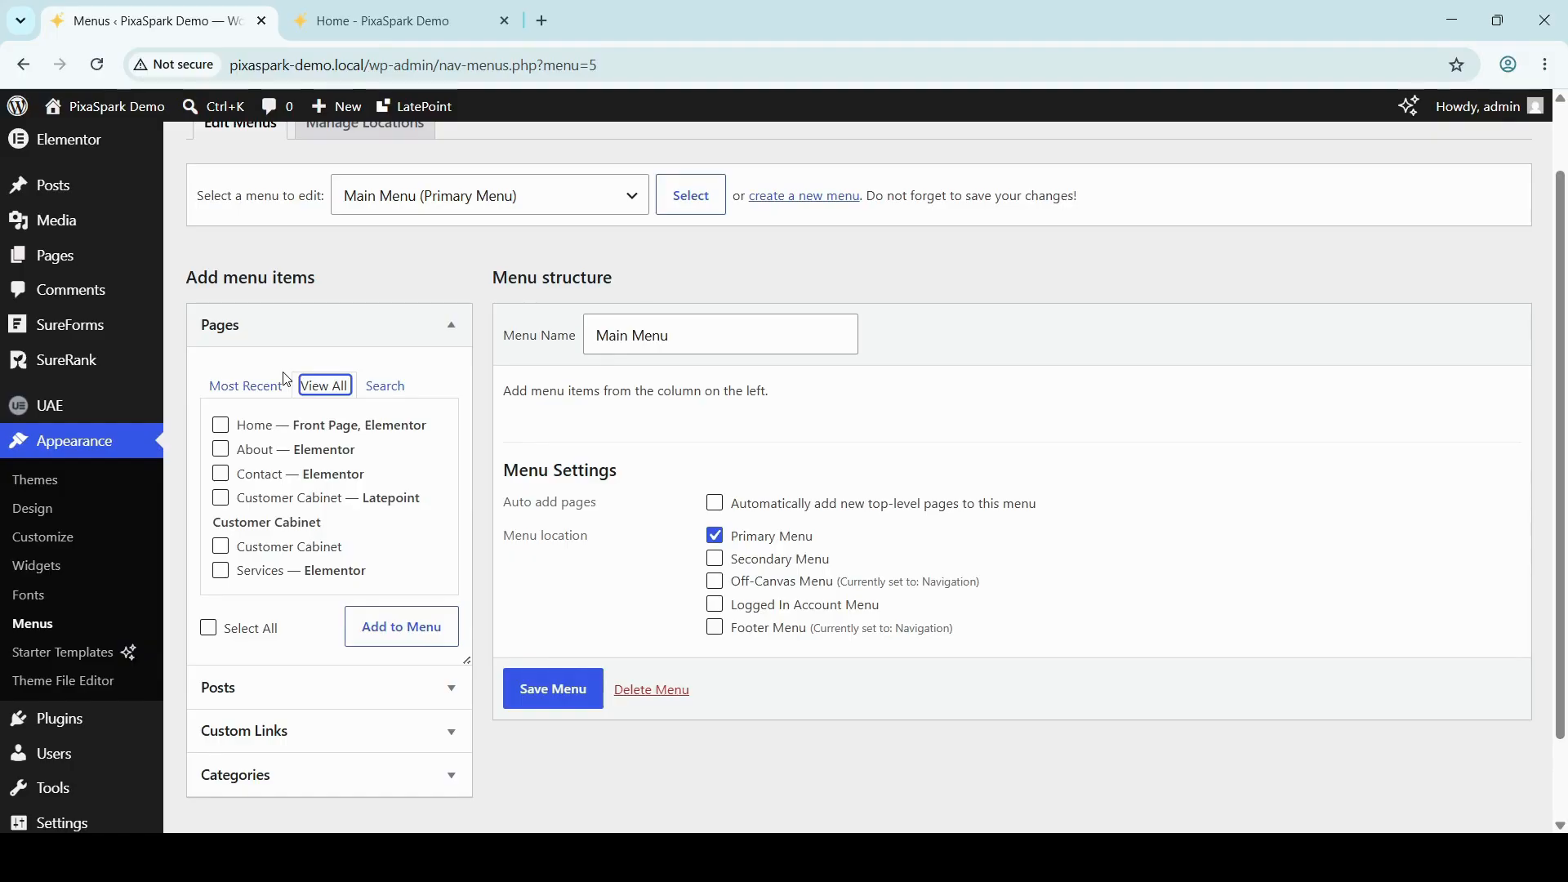
left_click(225, 428)
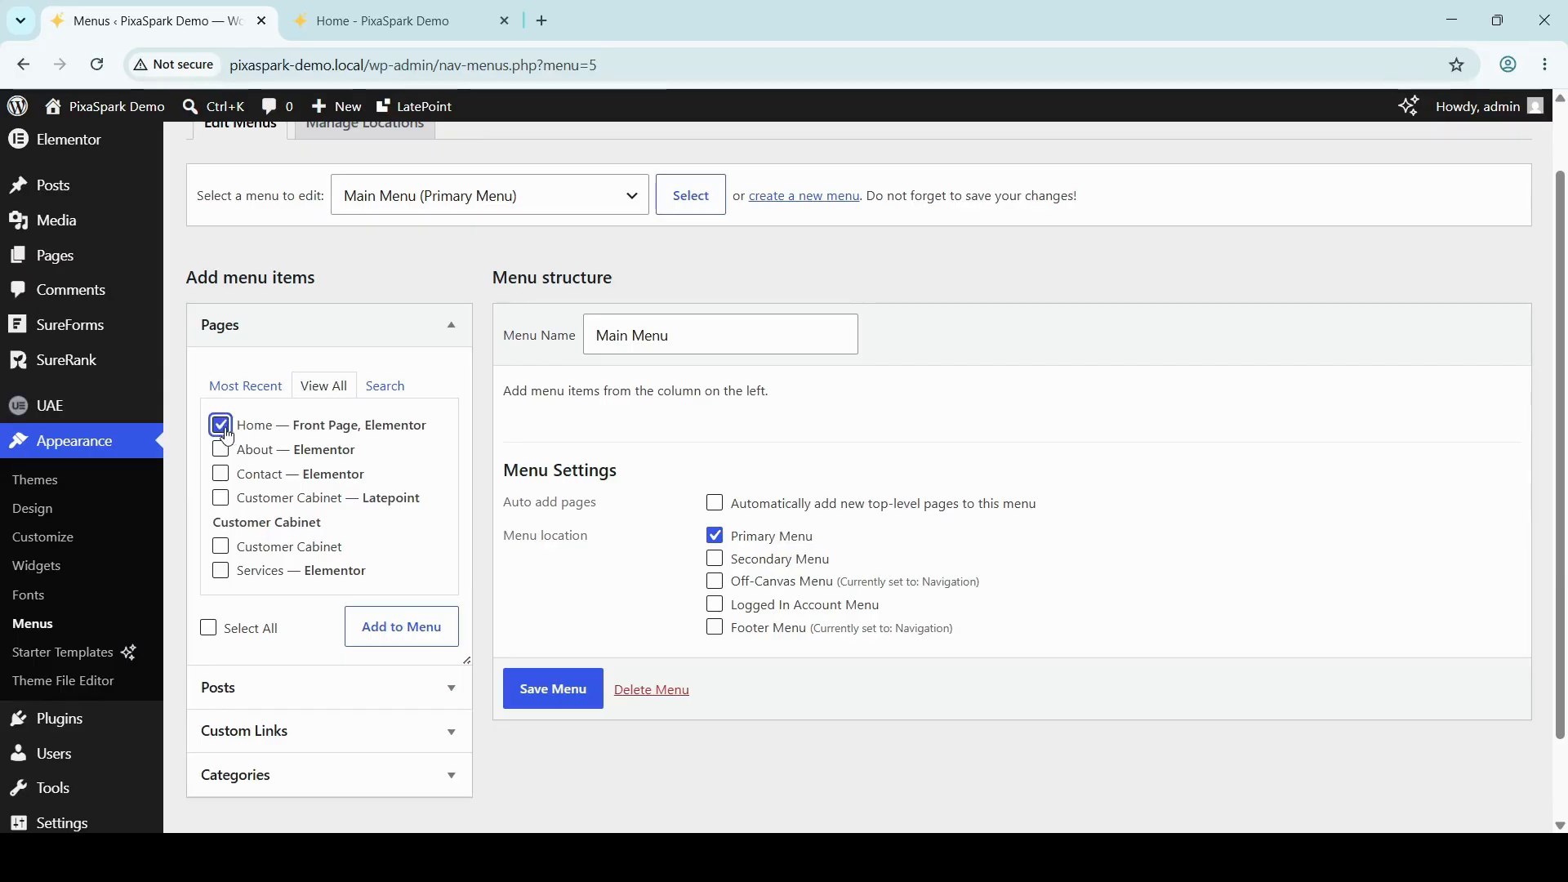
left_click(222, 450)
left_click(223, 477)
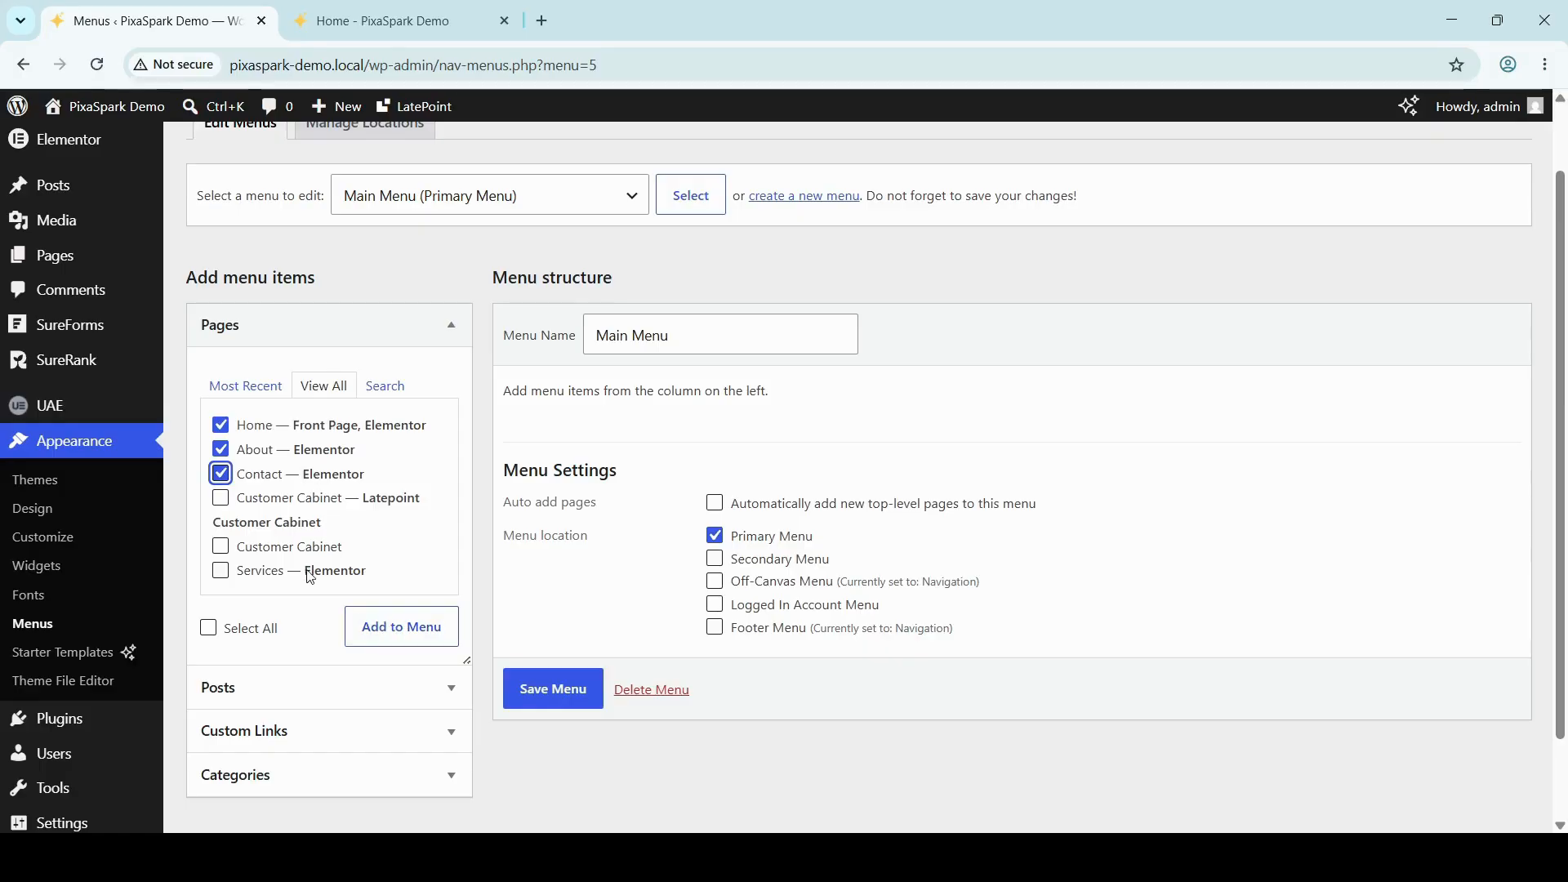
left_click(210, 631)
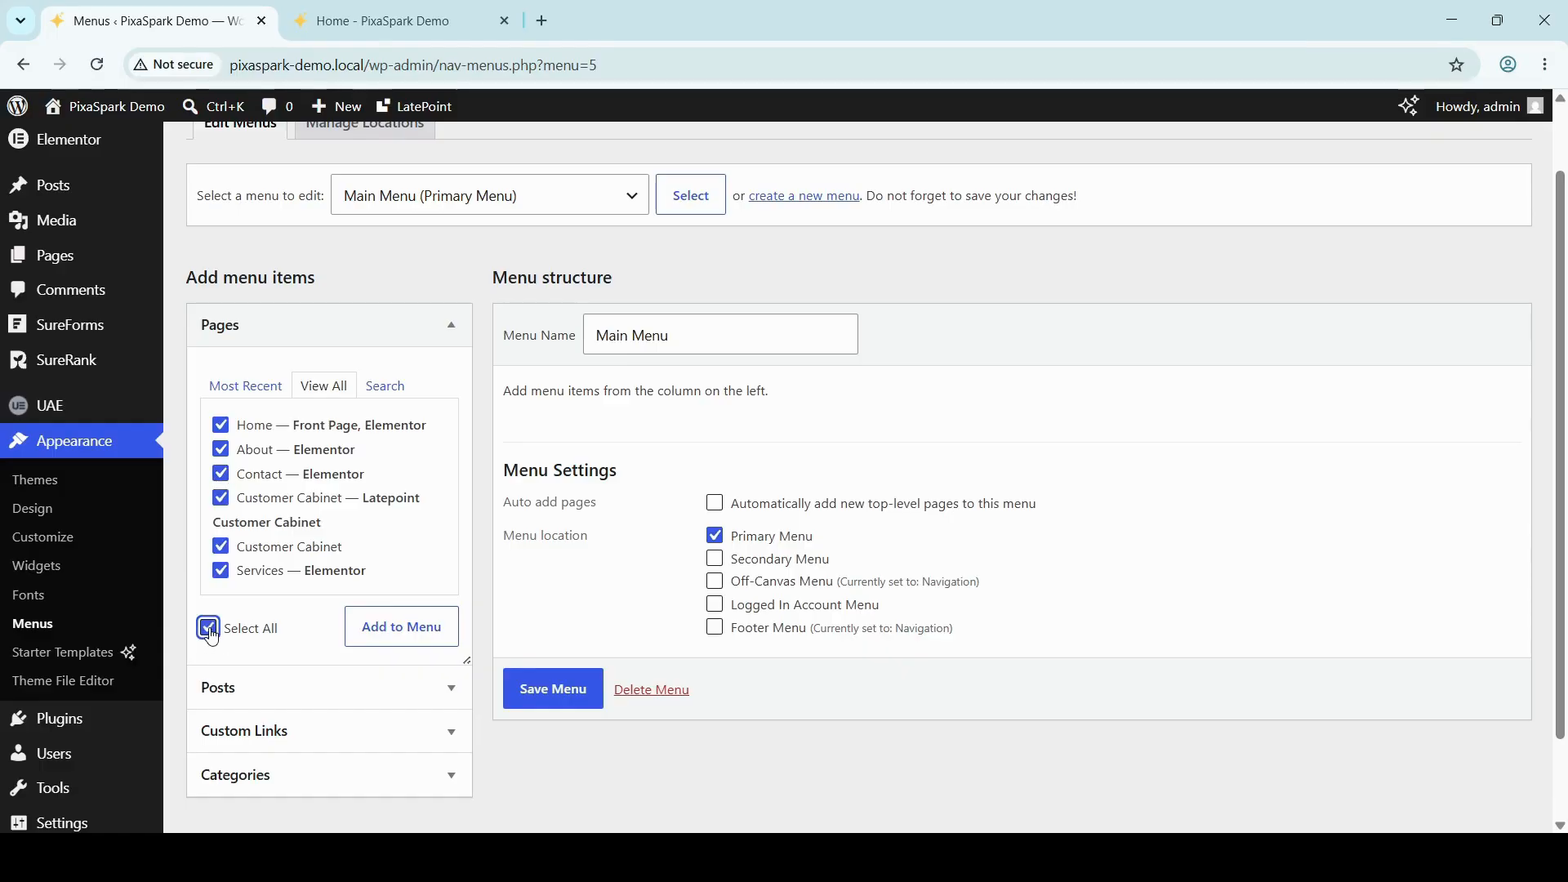
left_click(209, 629)
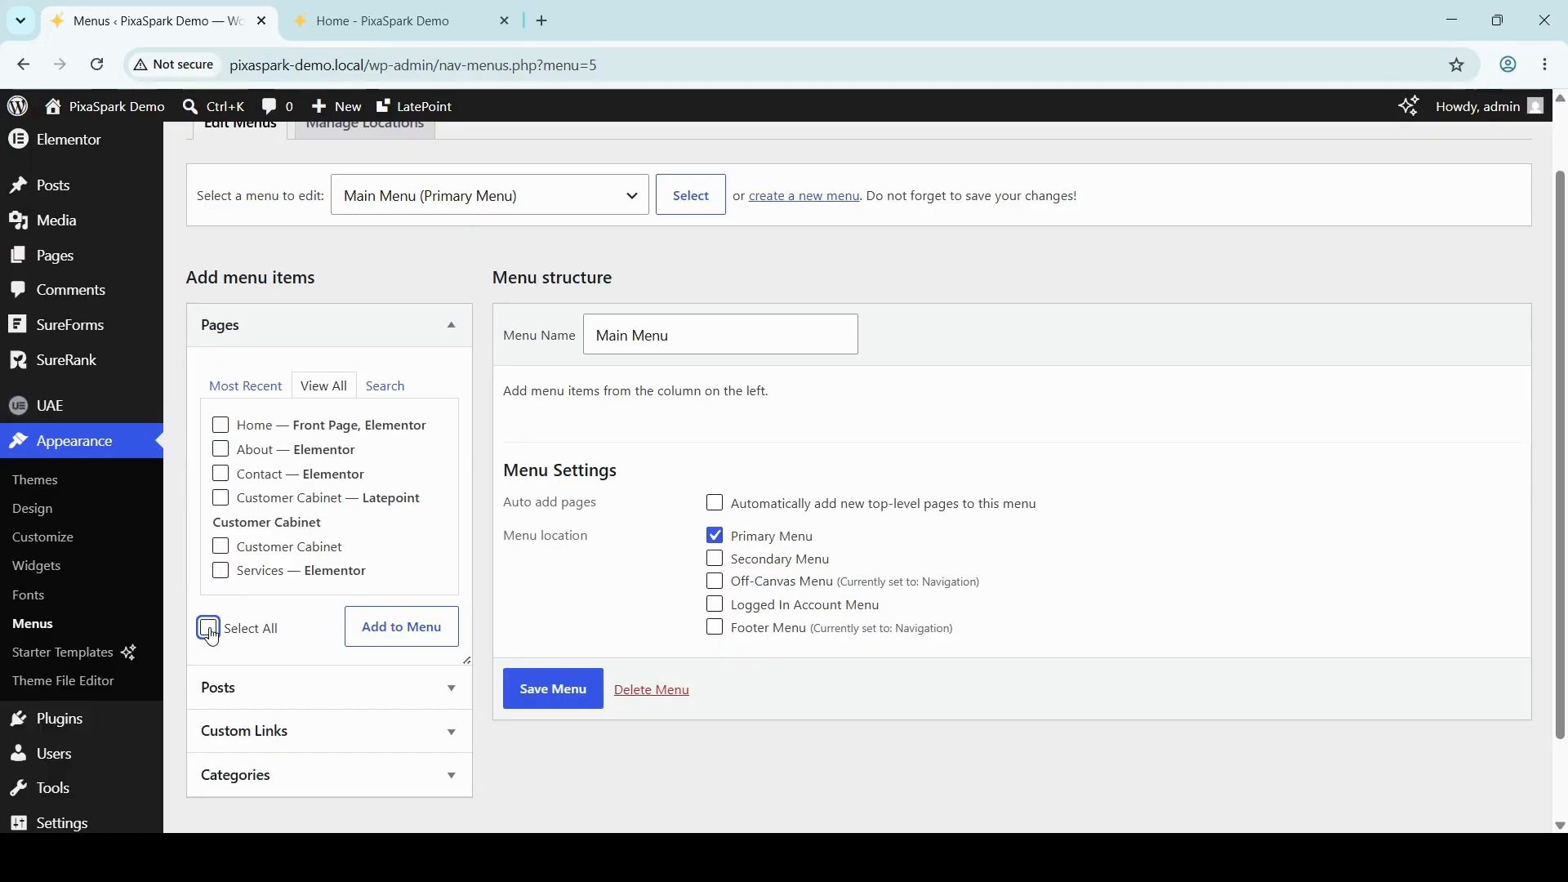
Step: Add the Home, About, and Contact pages to the Main Menu
left_click(220, 425)
left_click(220, 449)
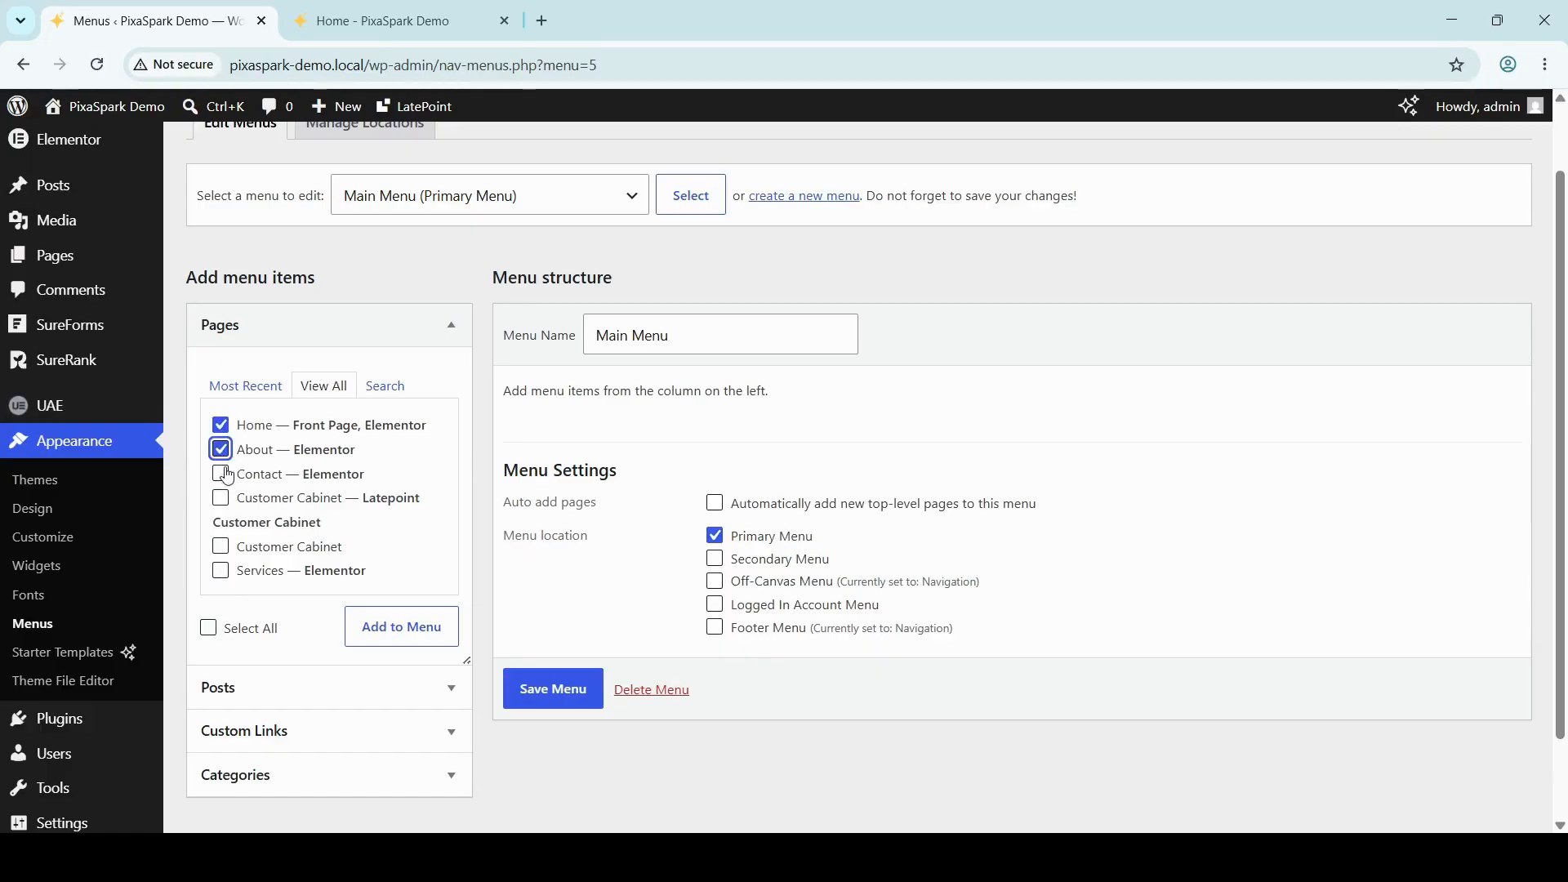
left_click(221, 475)
left_click(402, 625)
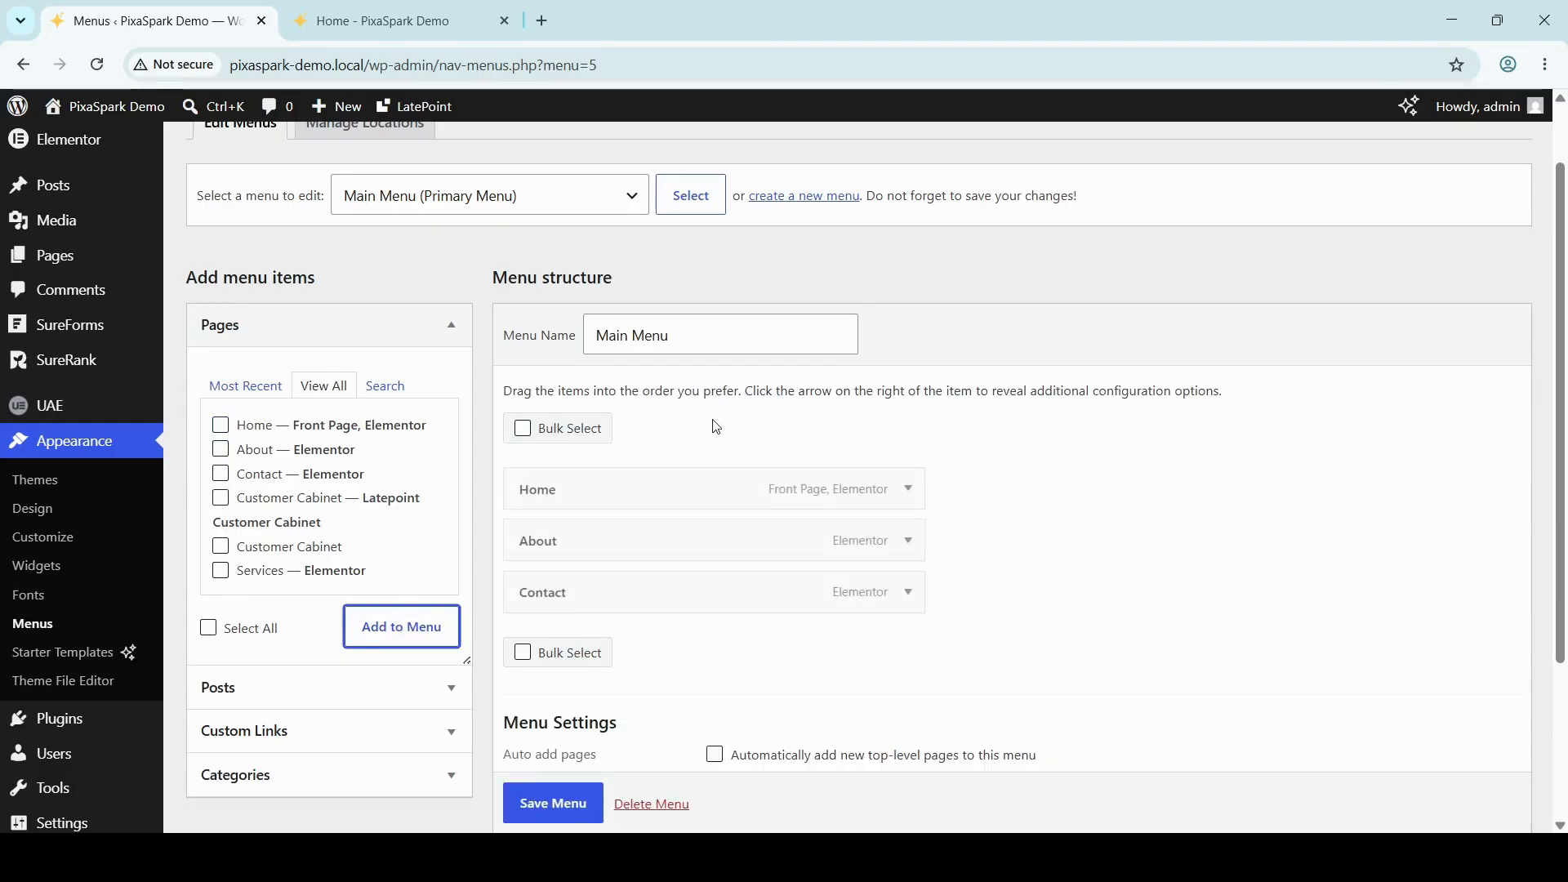
Step: Add a custom link to the Main Menu with the URL #services and the link text Services
scroll(1119, 482, "down", 3)
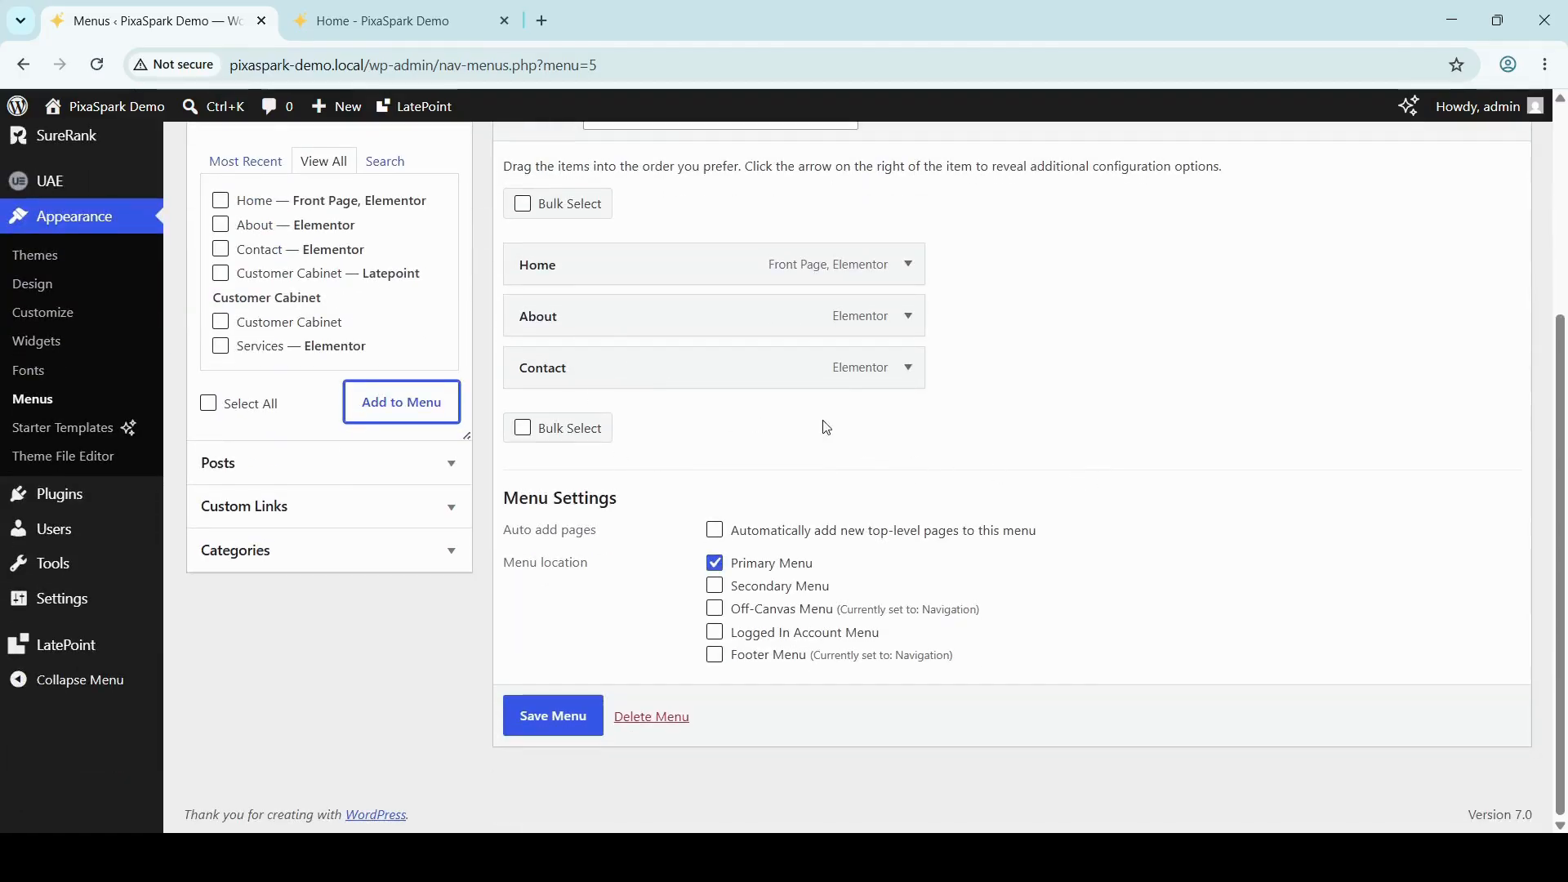
scroll(902, 430, "up", 2)
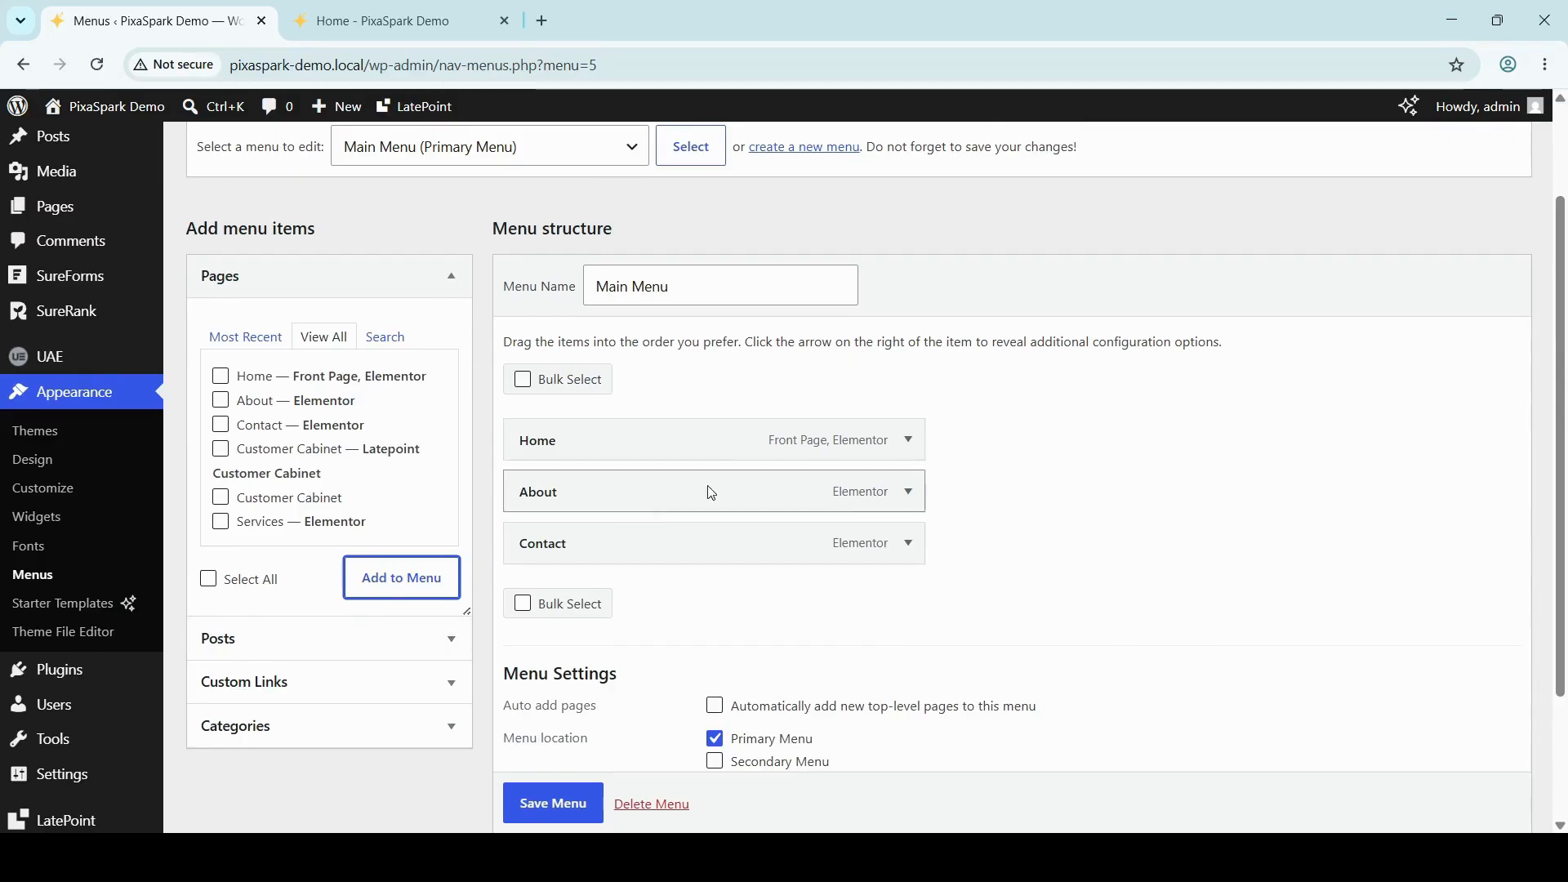
scroll(436, 622, "down", 1)
scroll(244, 686, "up", 1)
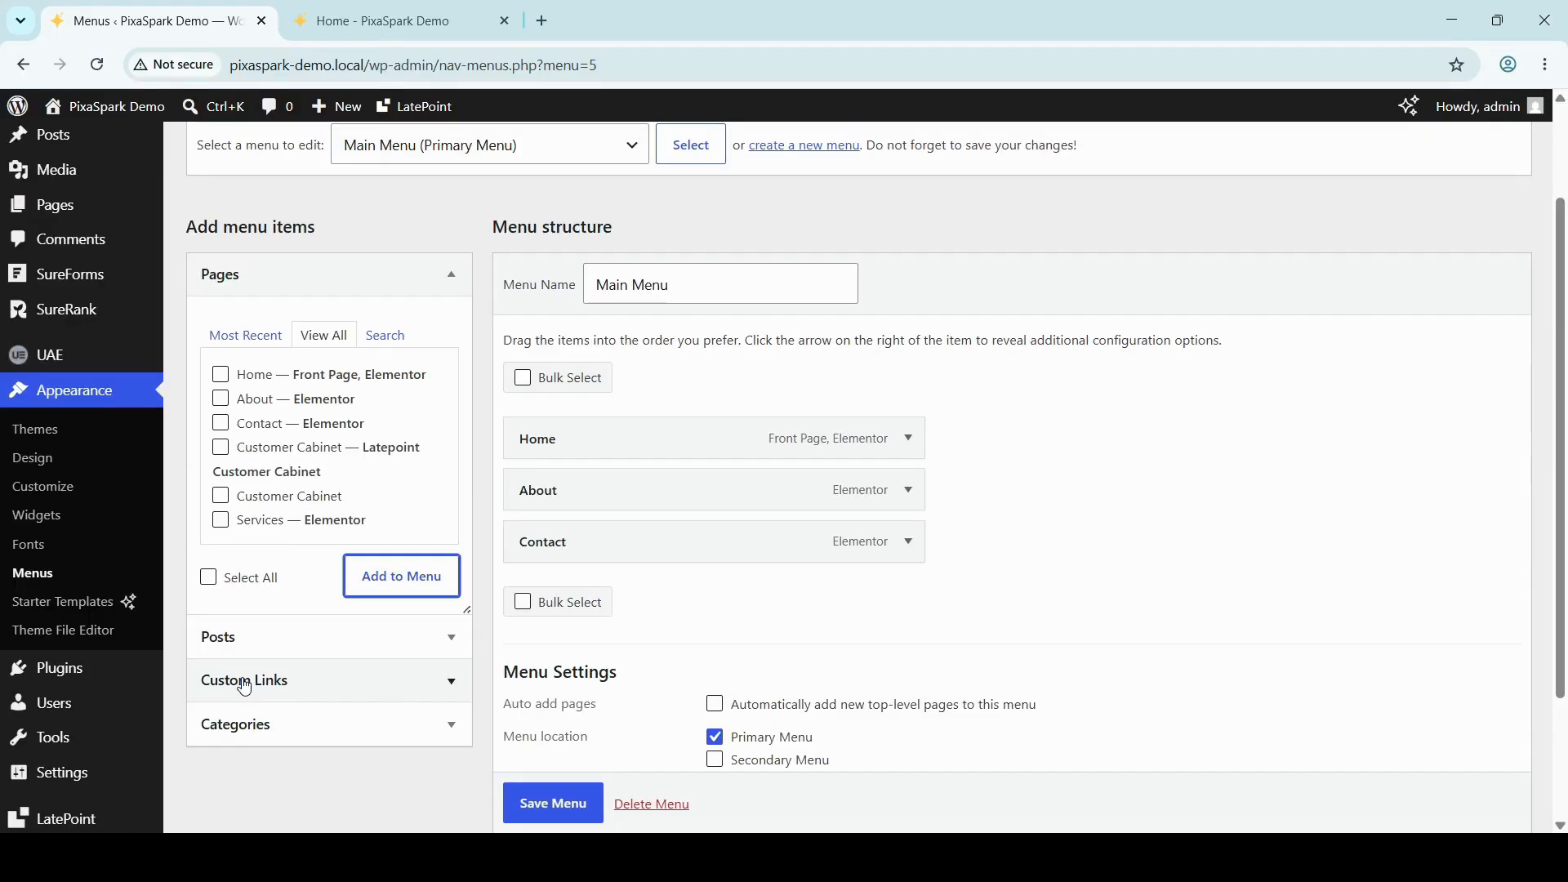
left_click(244, 688)
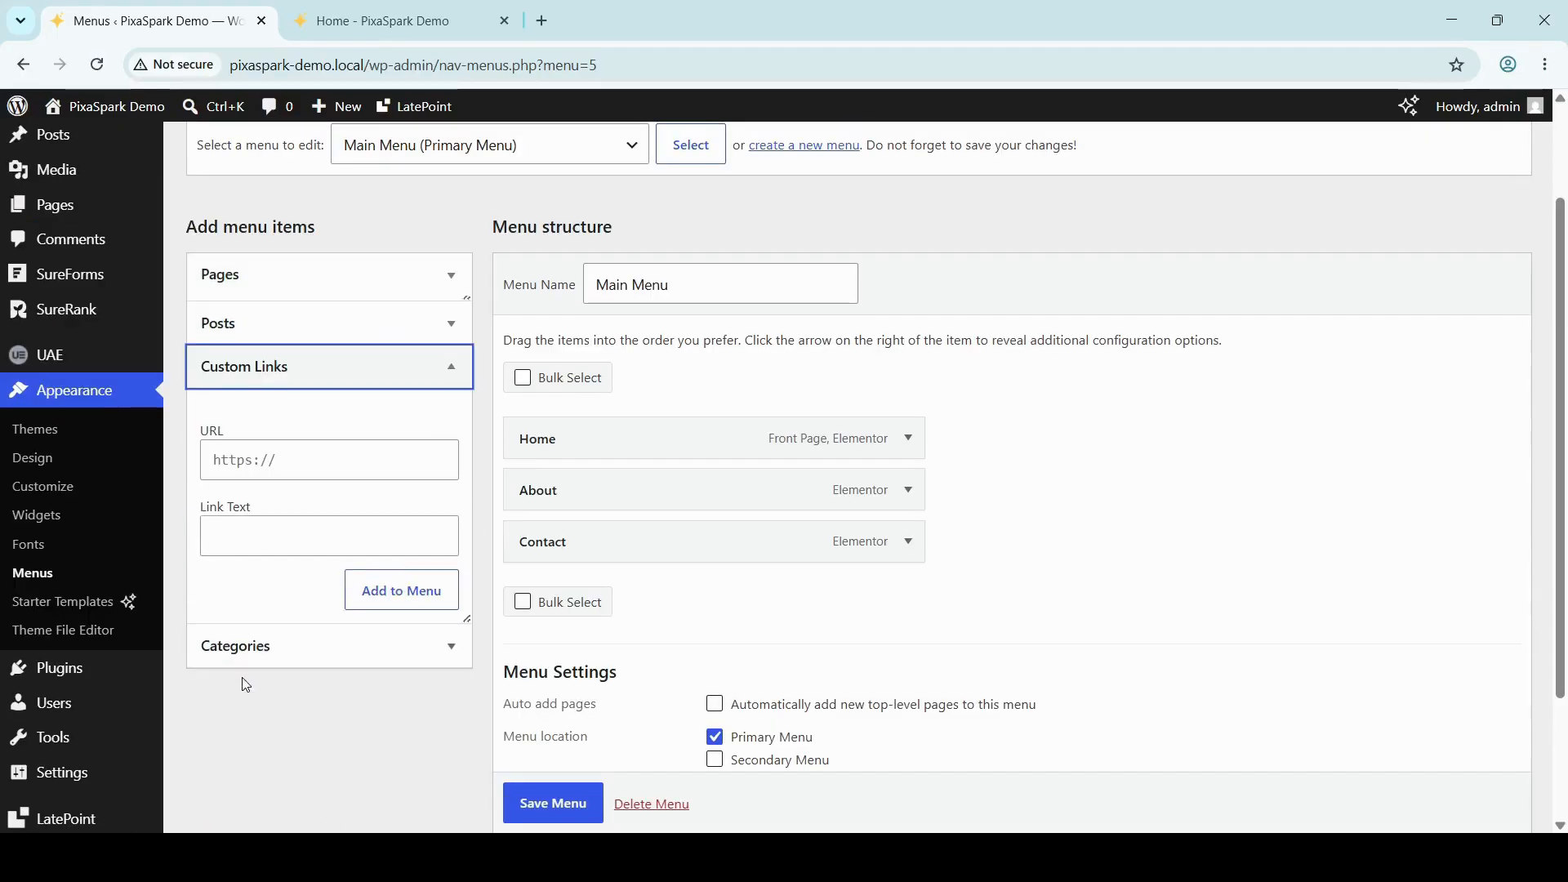
left_click(322, 454)
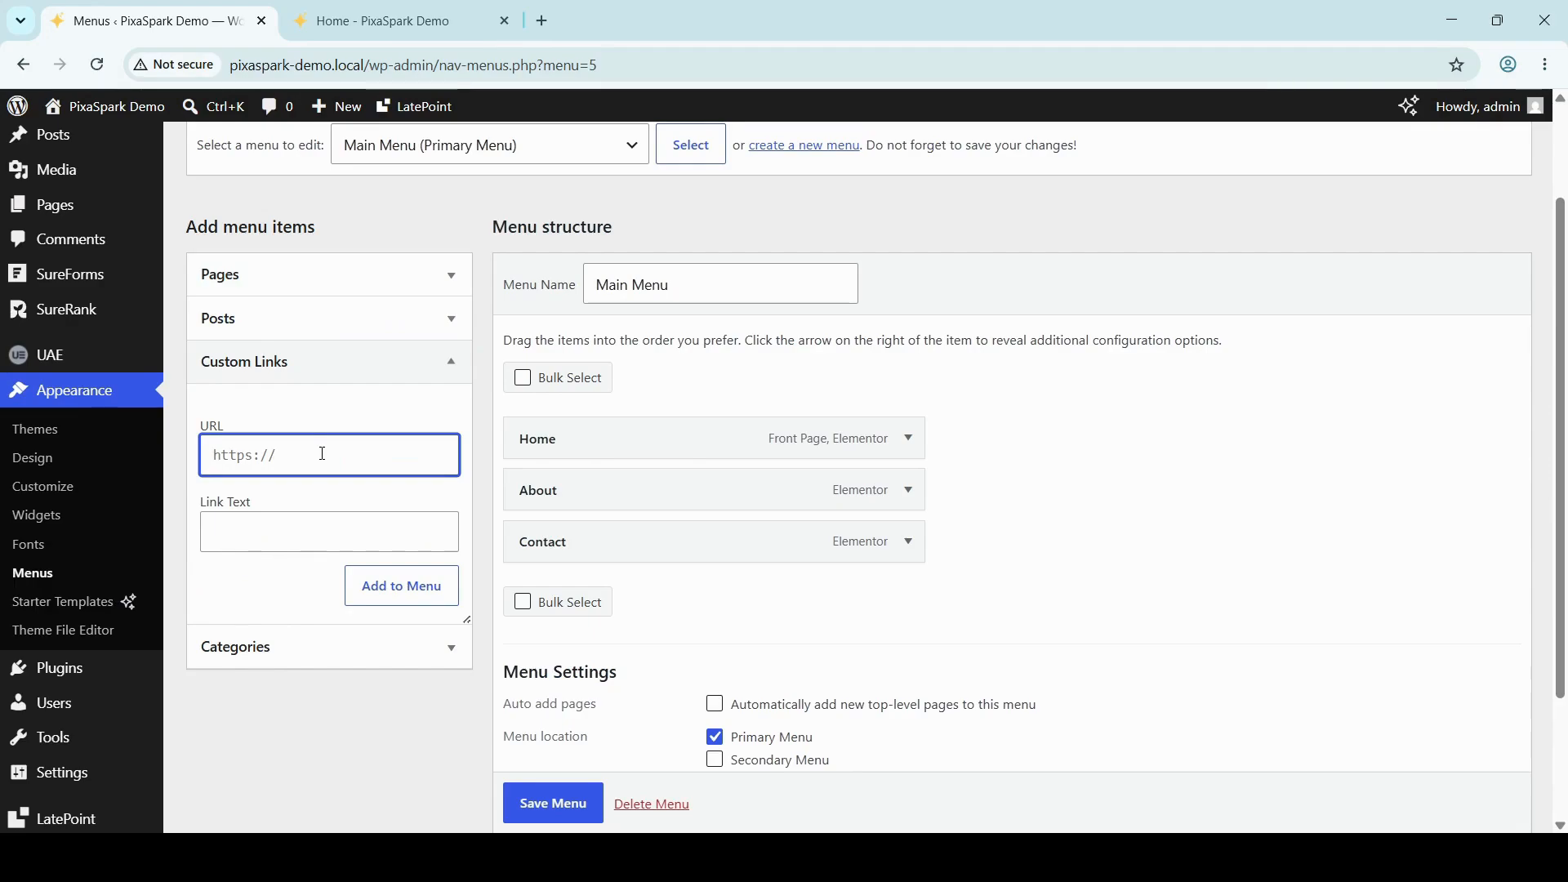
type("#servi")
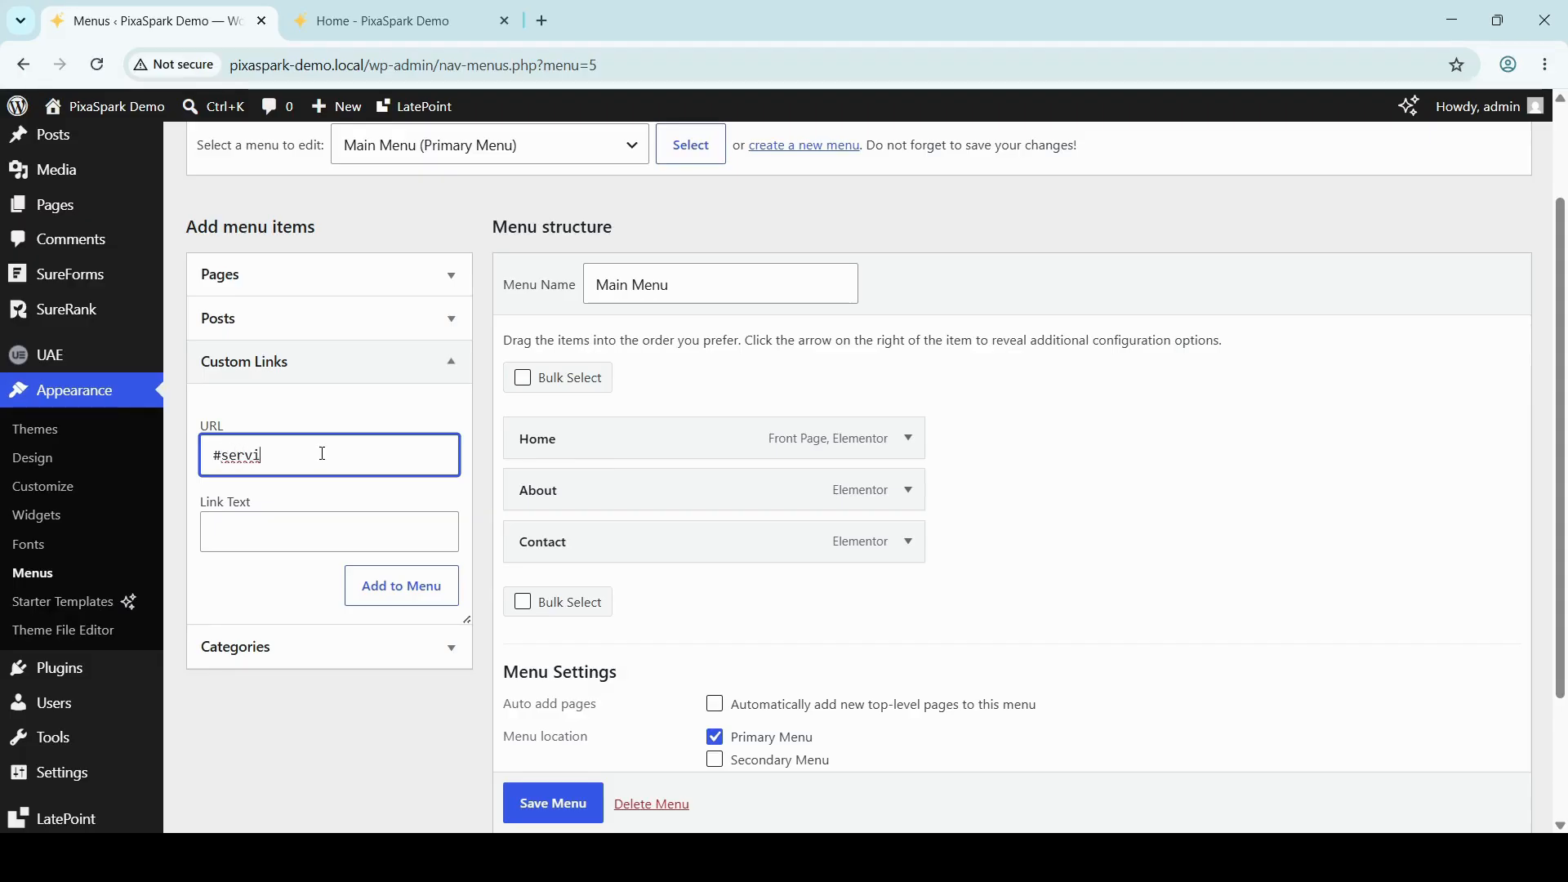
type("ces")
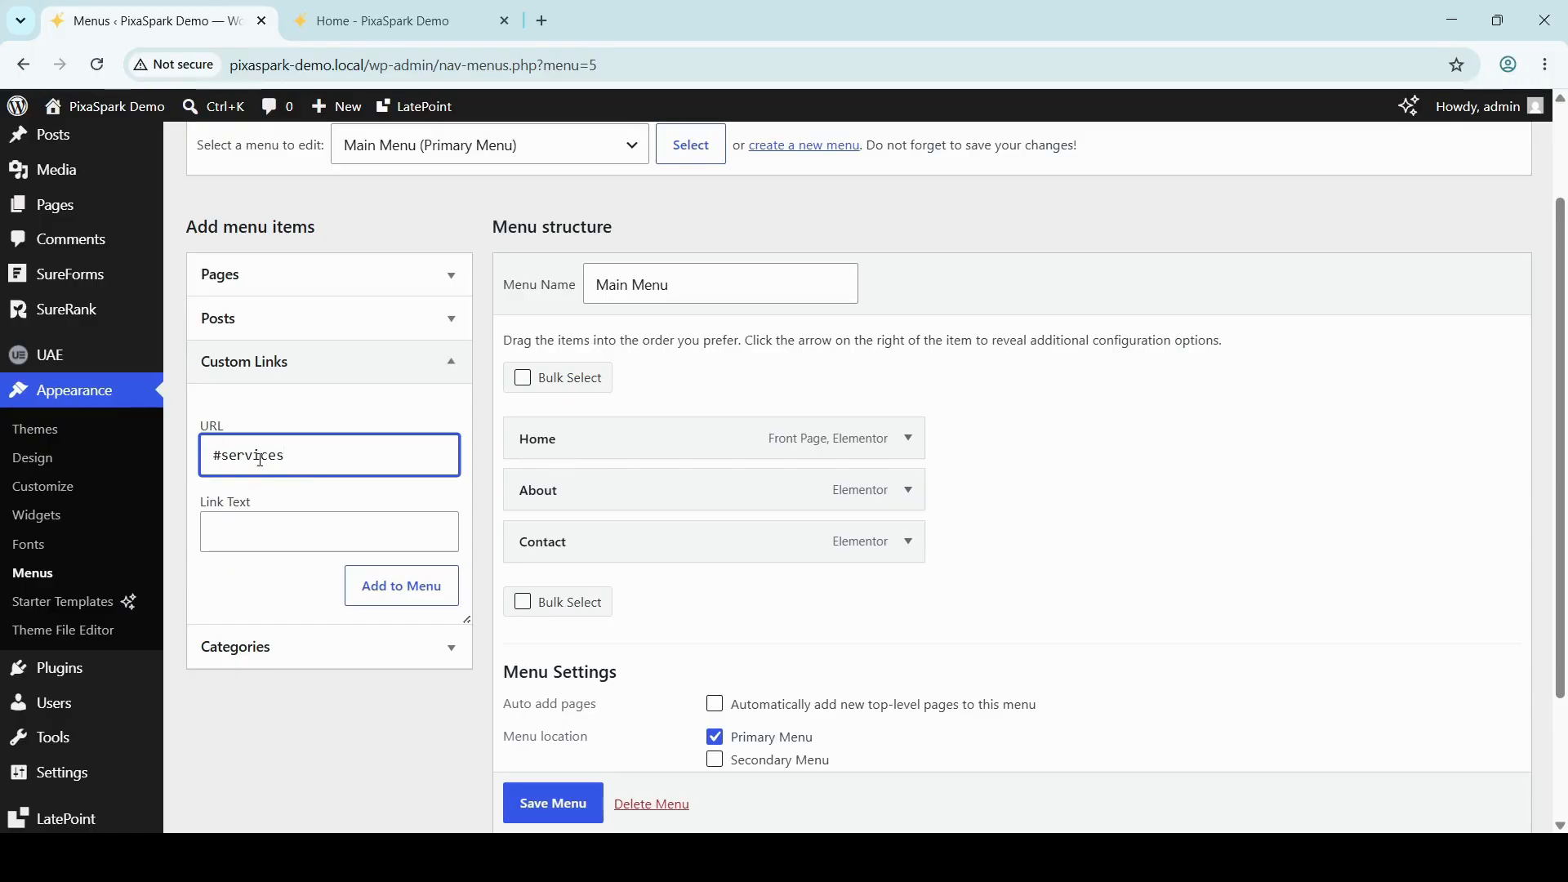
left_click(279, 536)
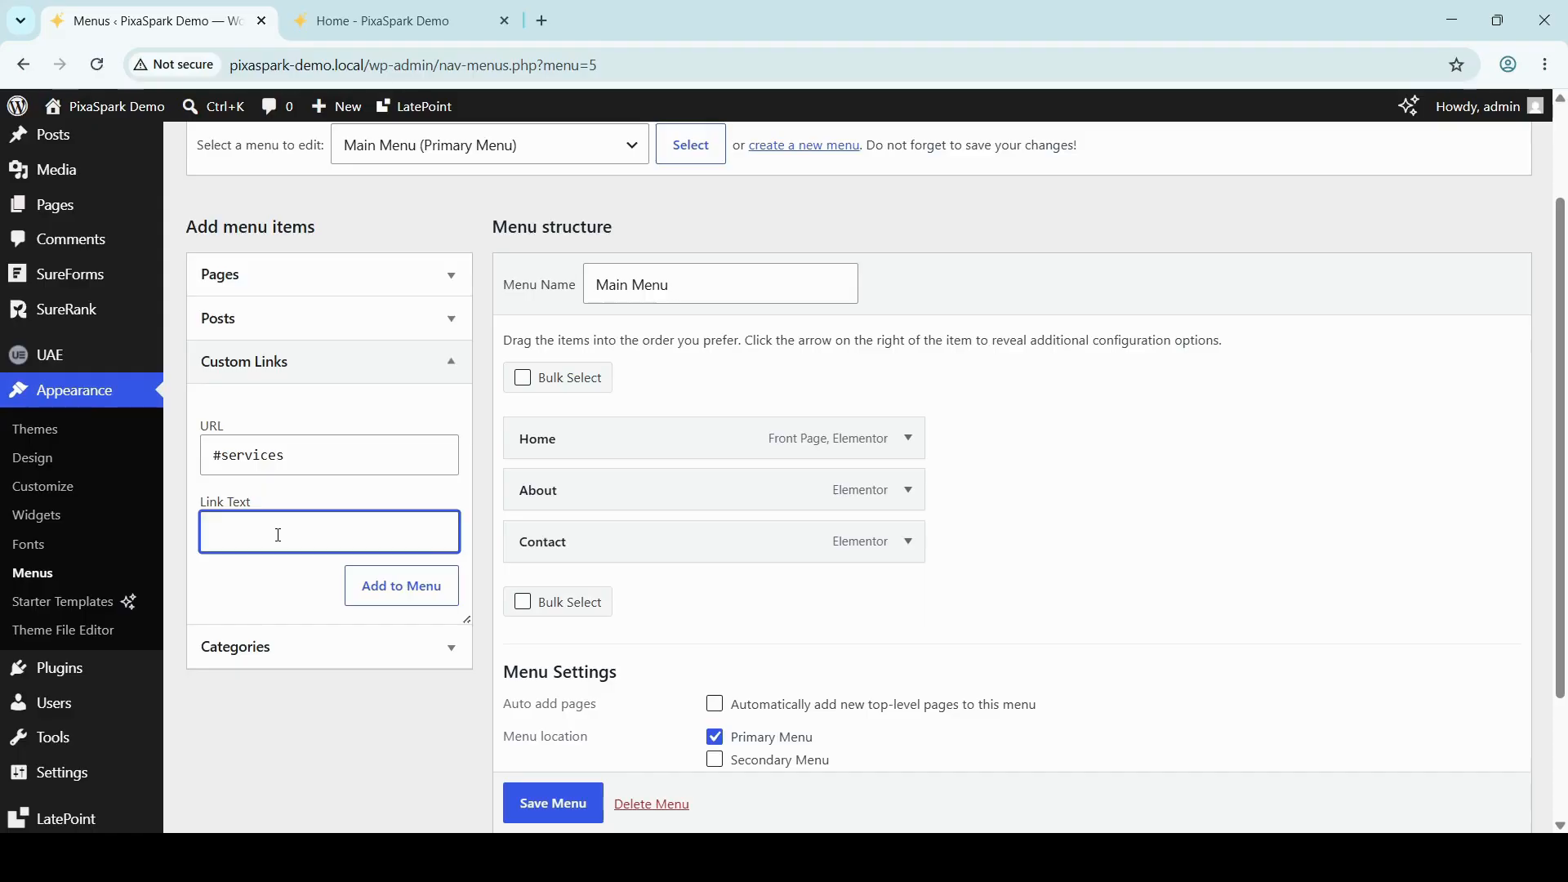
type("Services")
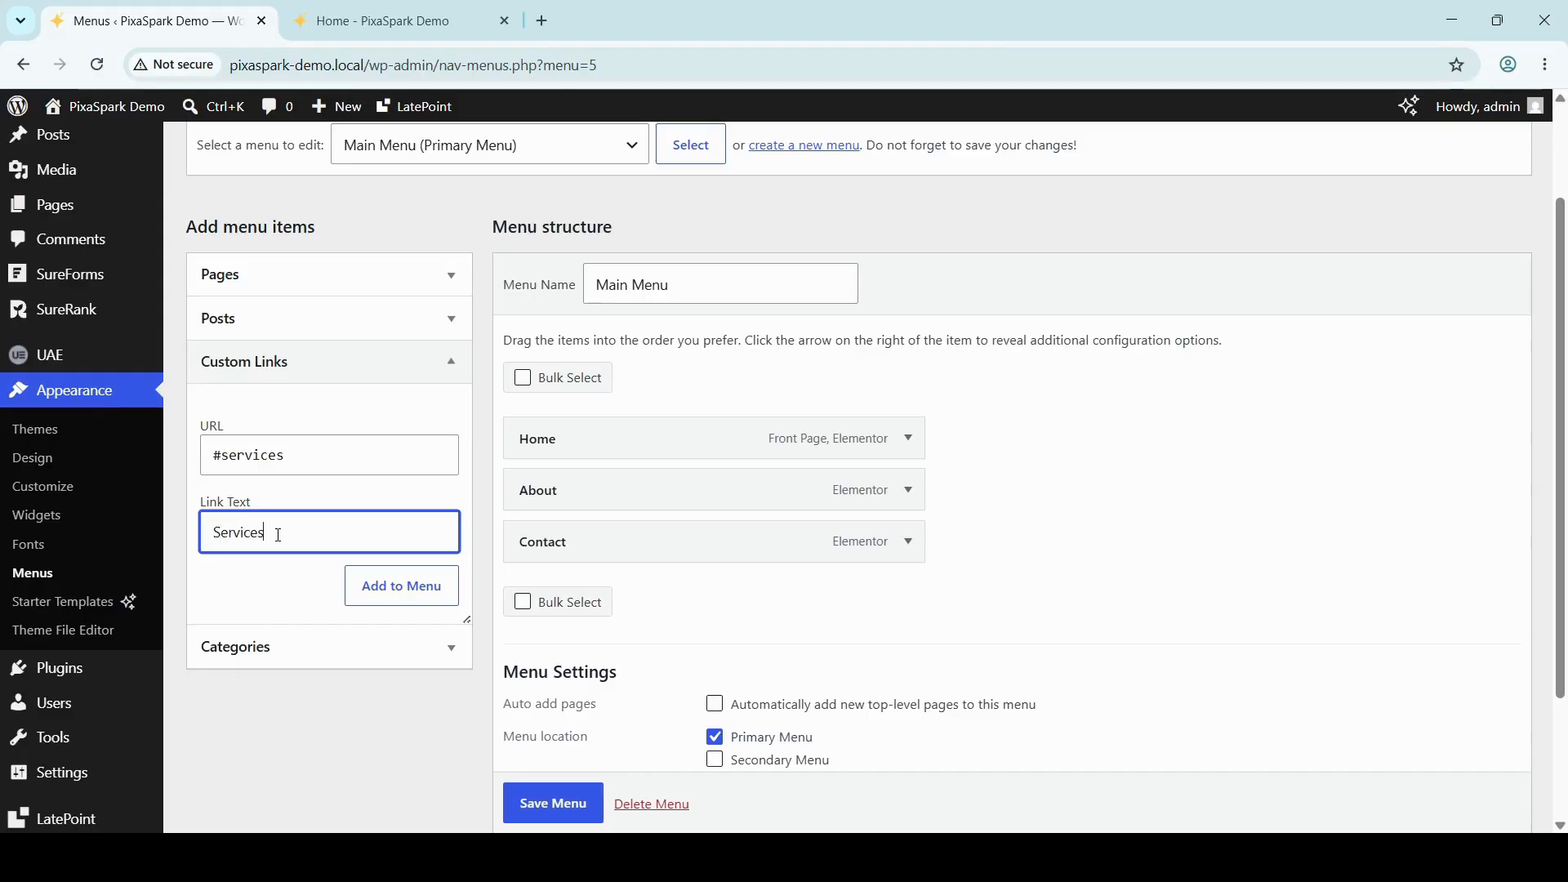
left_click(405, 594)
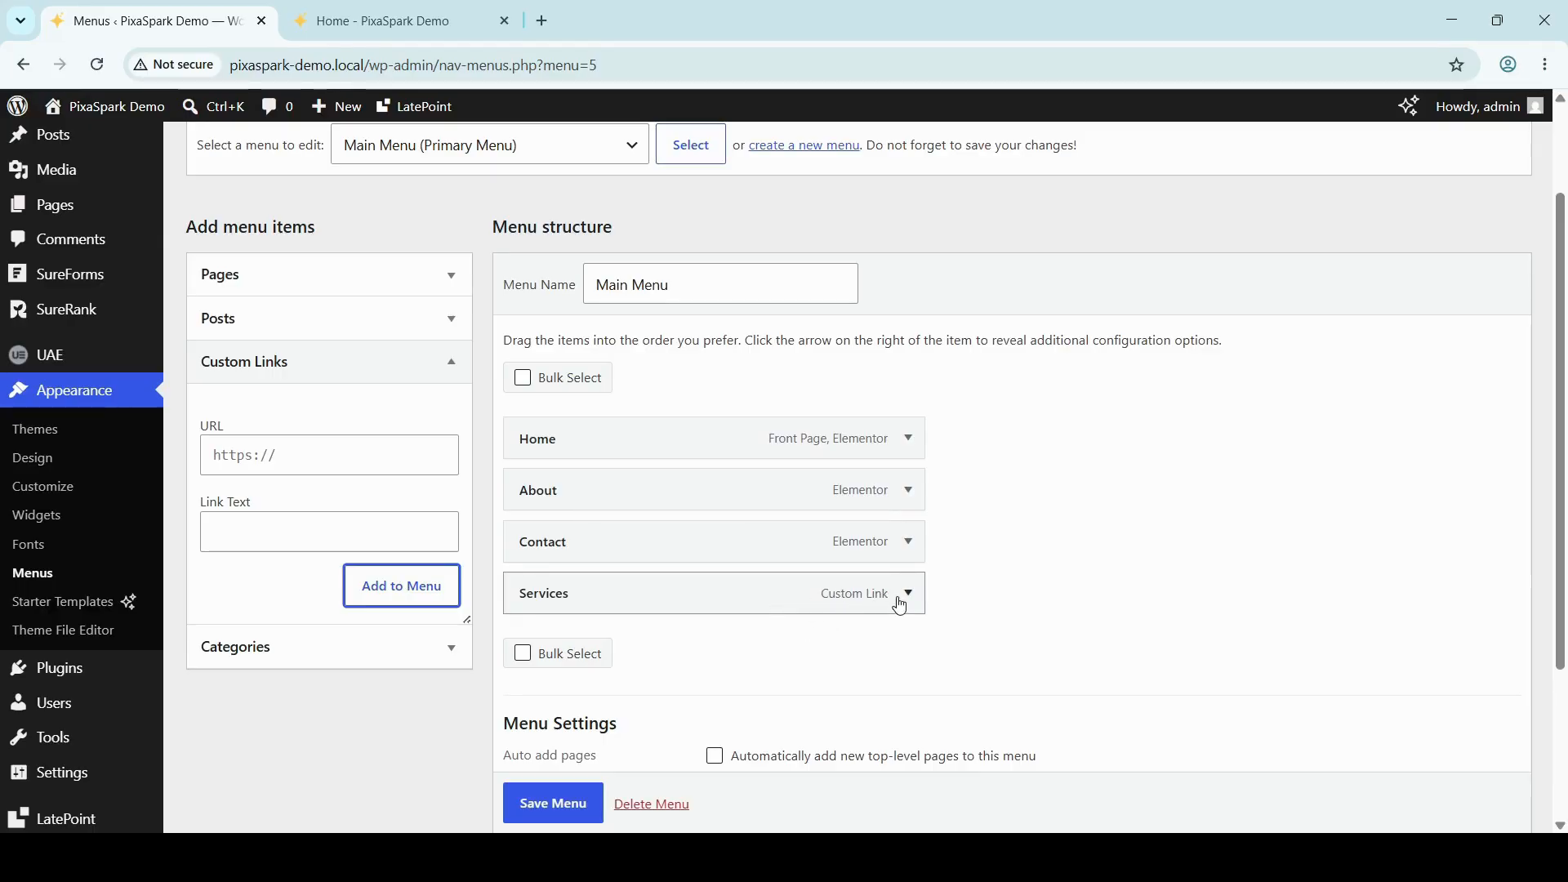
Step: Move the Services item between About and Contact, and save the Main Menu
left_click_drag(900, 605, 893, 543)
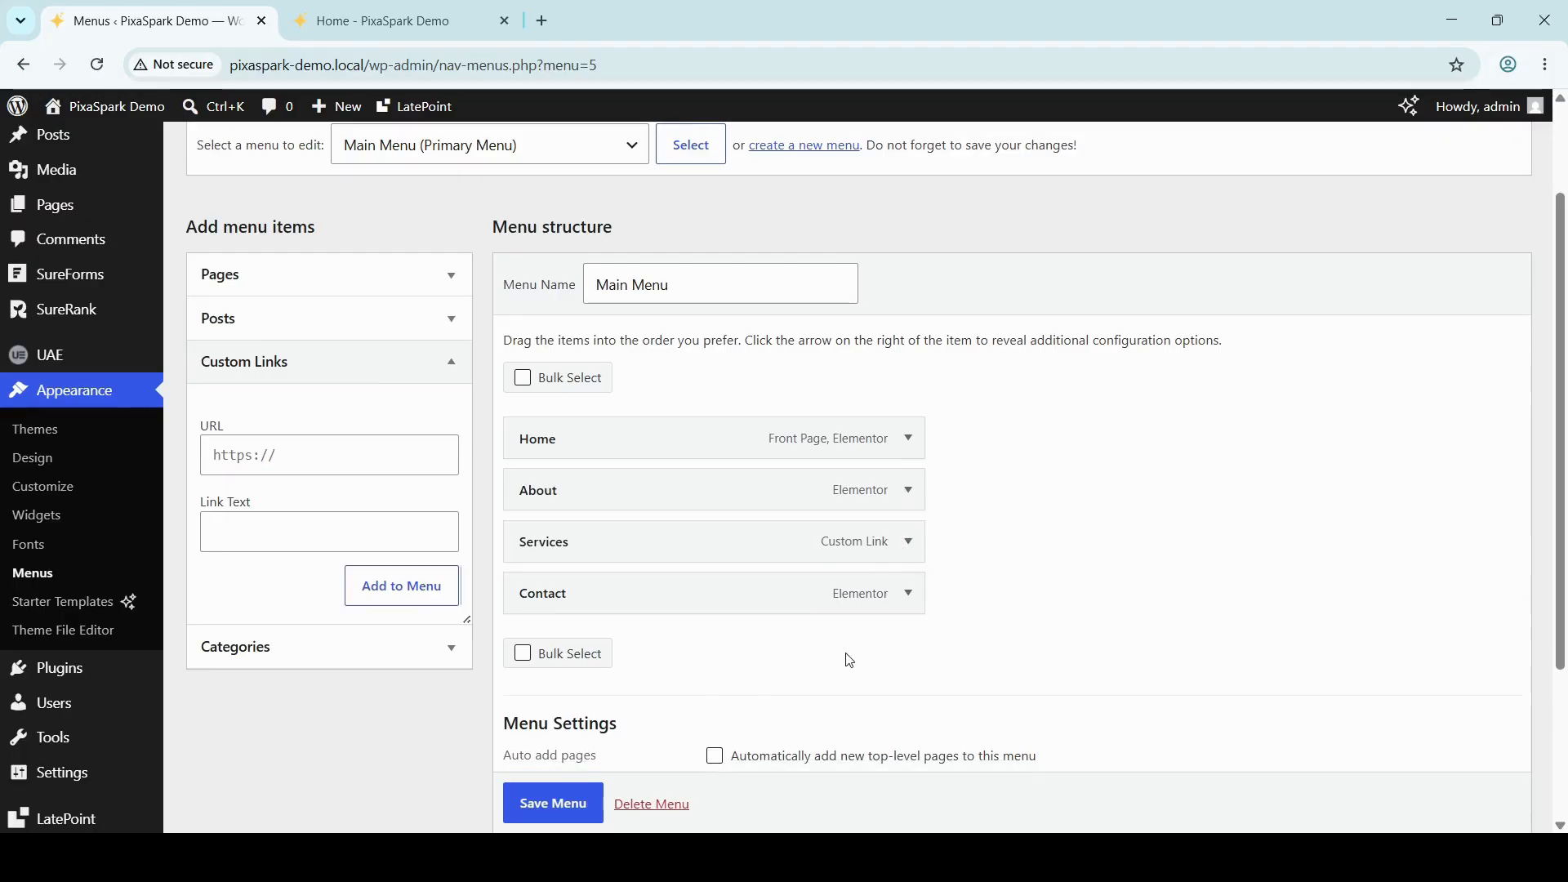
left_click(558, 815)
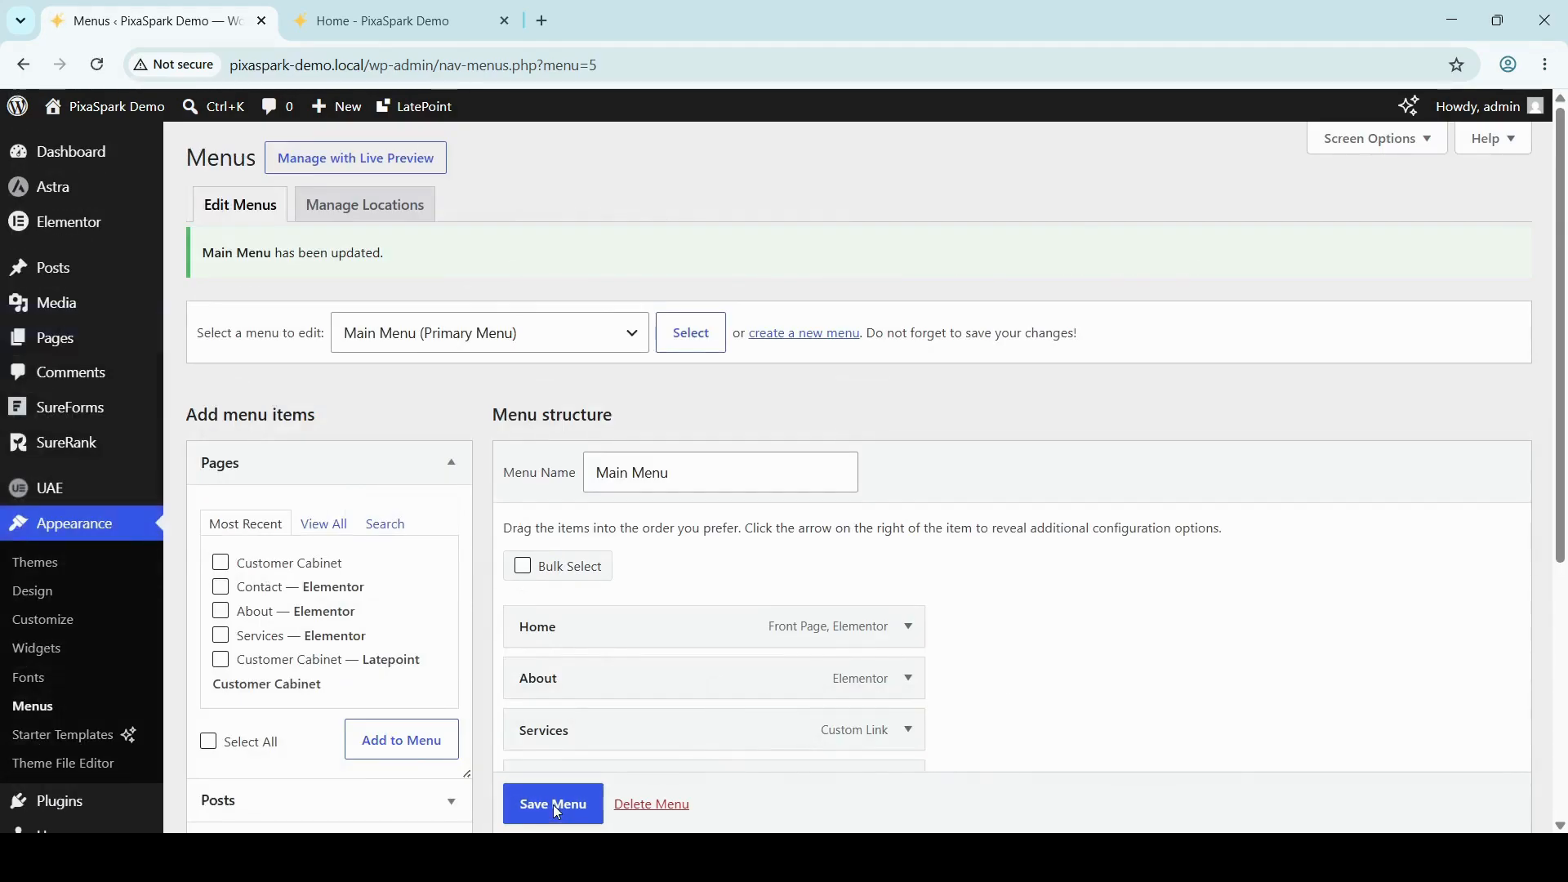
Step: Reload the live homepage and test the Services link in its header navigation
left_click(403, 10)
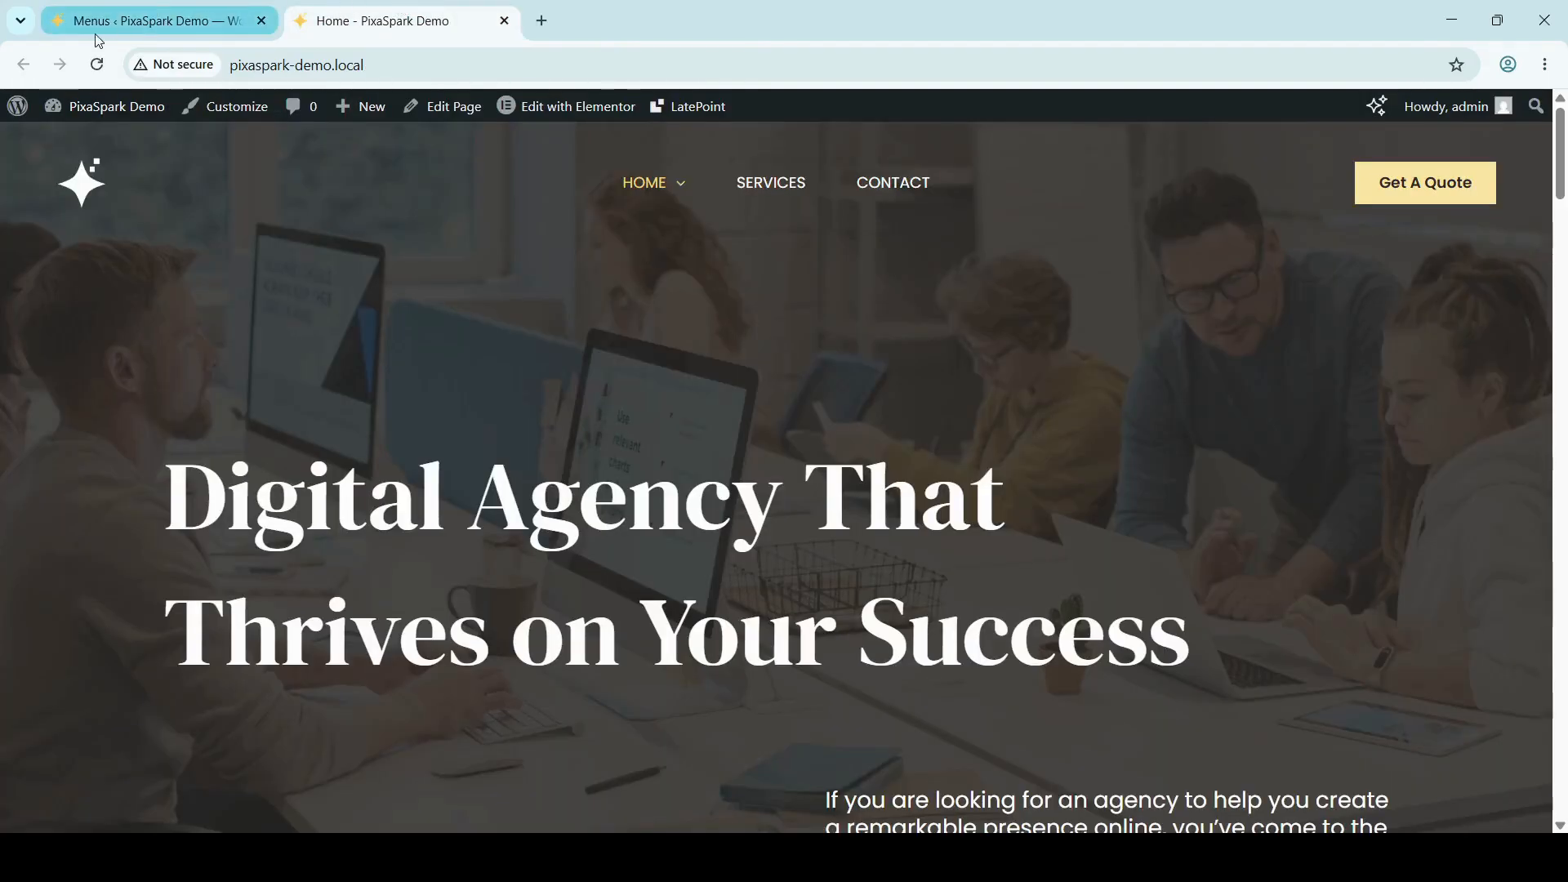
left_click(97, 64)
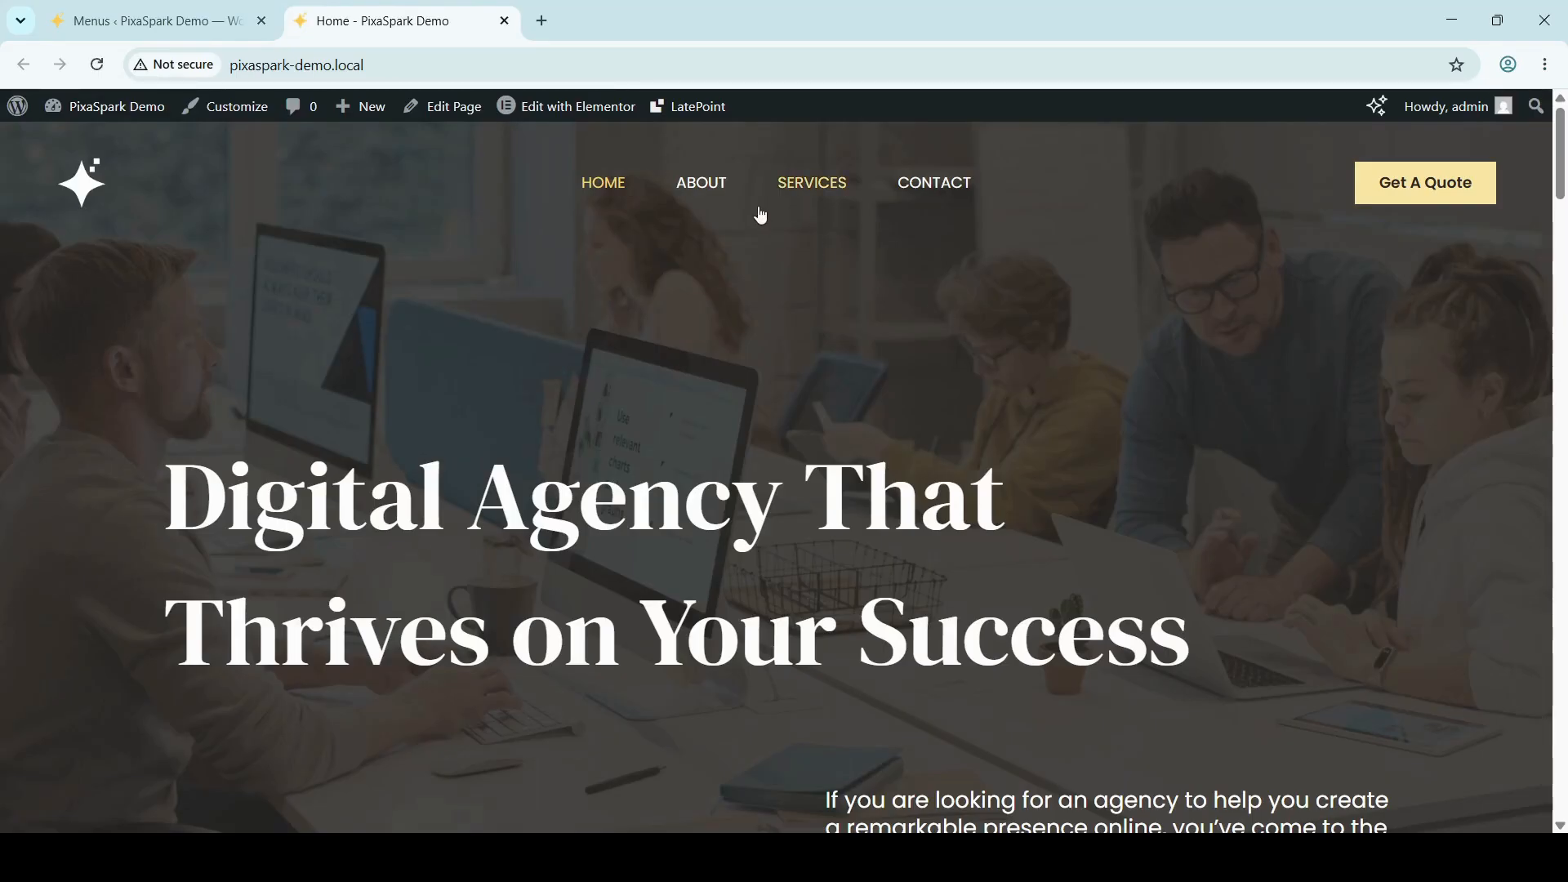
left_click(816, 188)
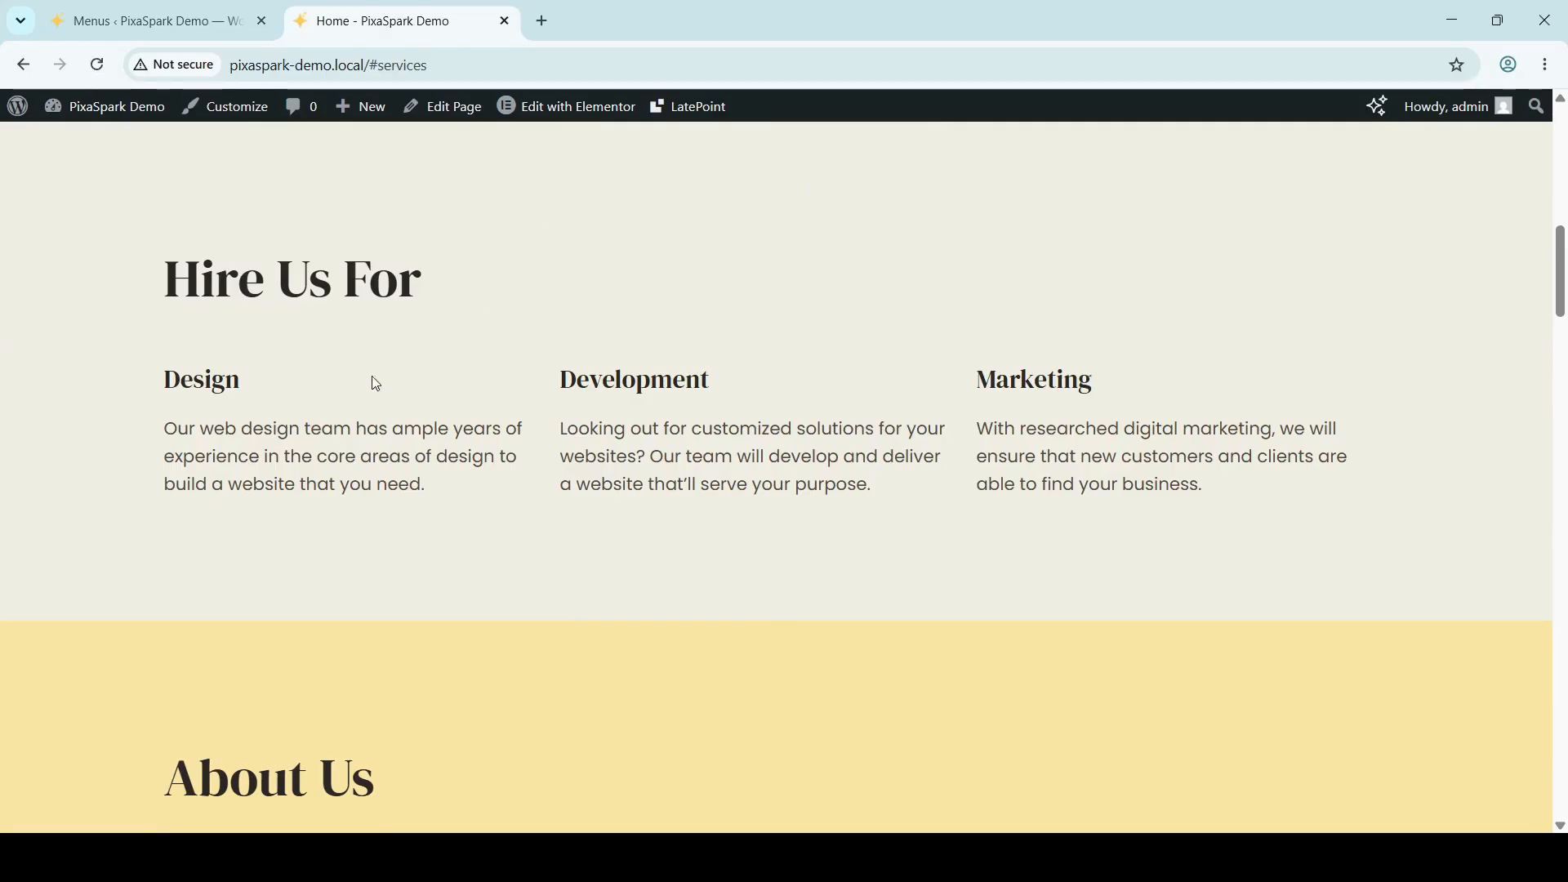
Step: Return to the homepage's hero section and test its "Find out how!" link
scroll(446, 379, "up", 3)
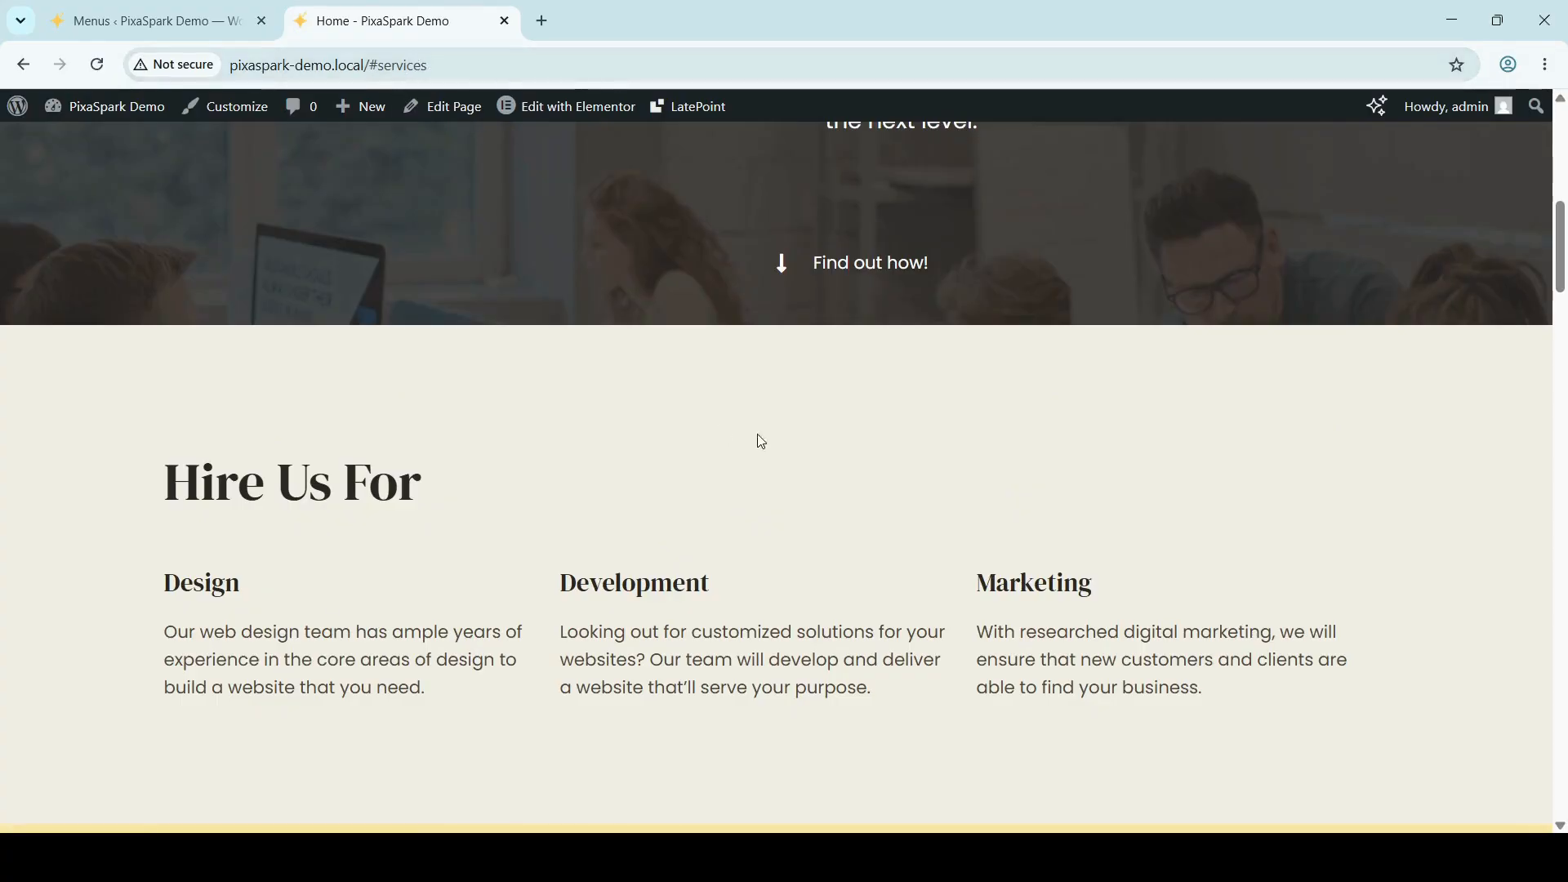
scroll(763, 430, "up", 8)
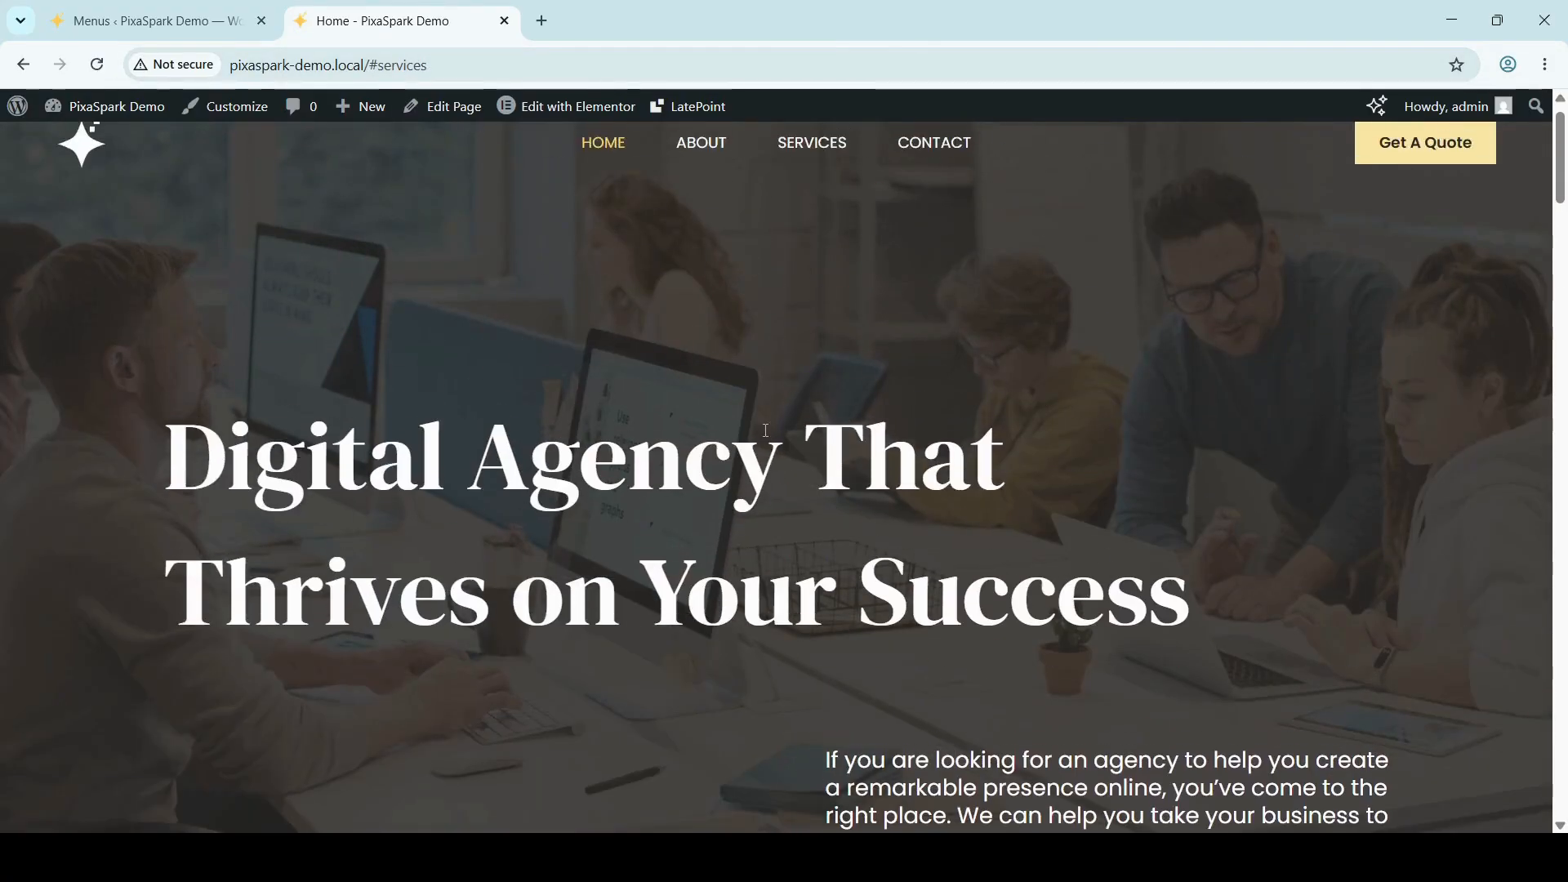
scroll(768, 439, "down", 7)
scroll(944, 422, "up", 4)
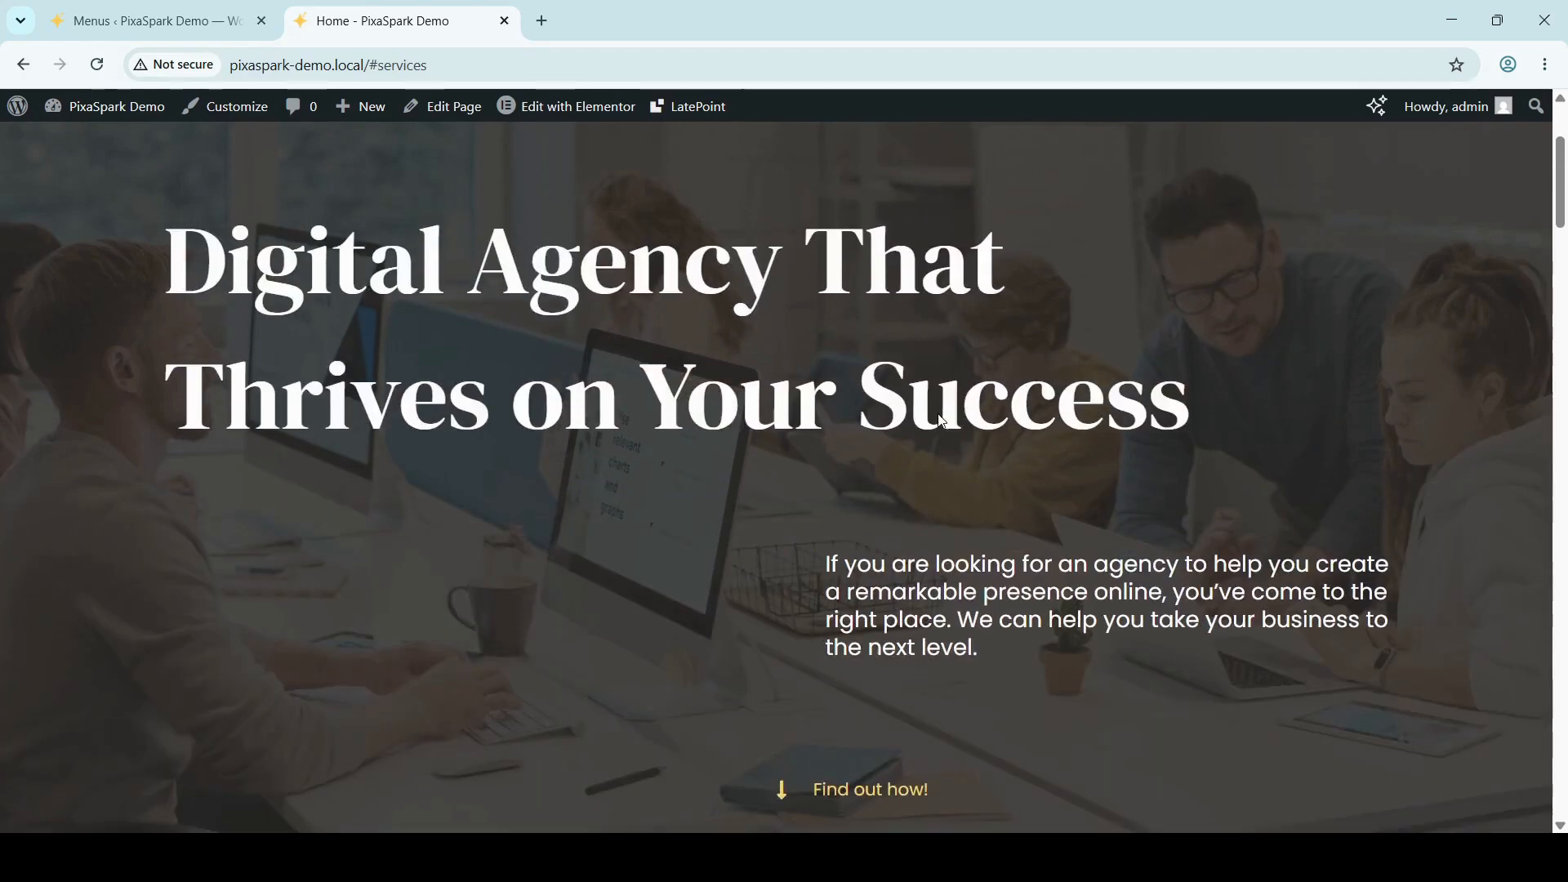
scroll(938, 420, "down", 5)
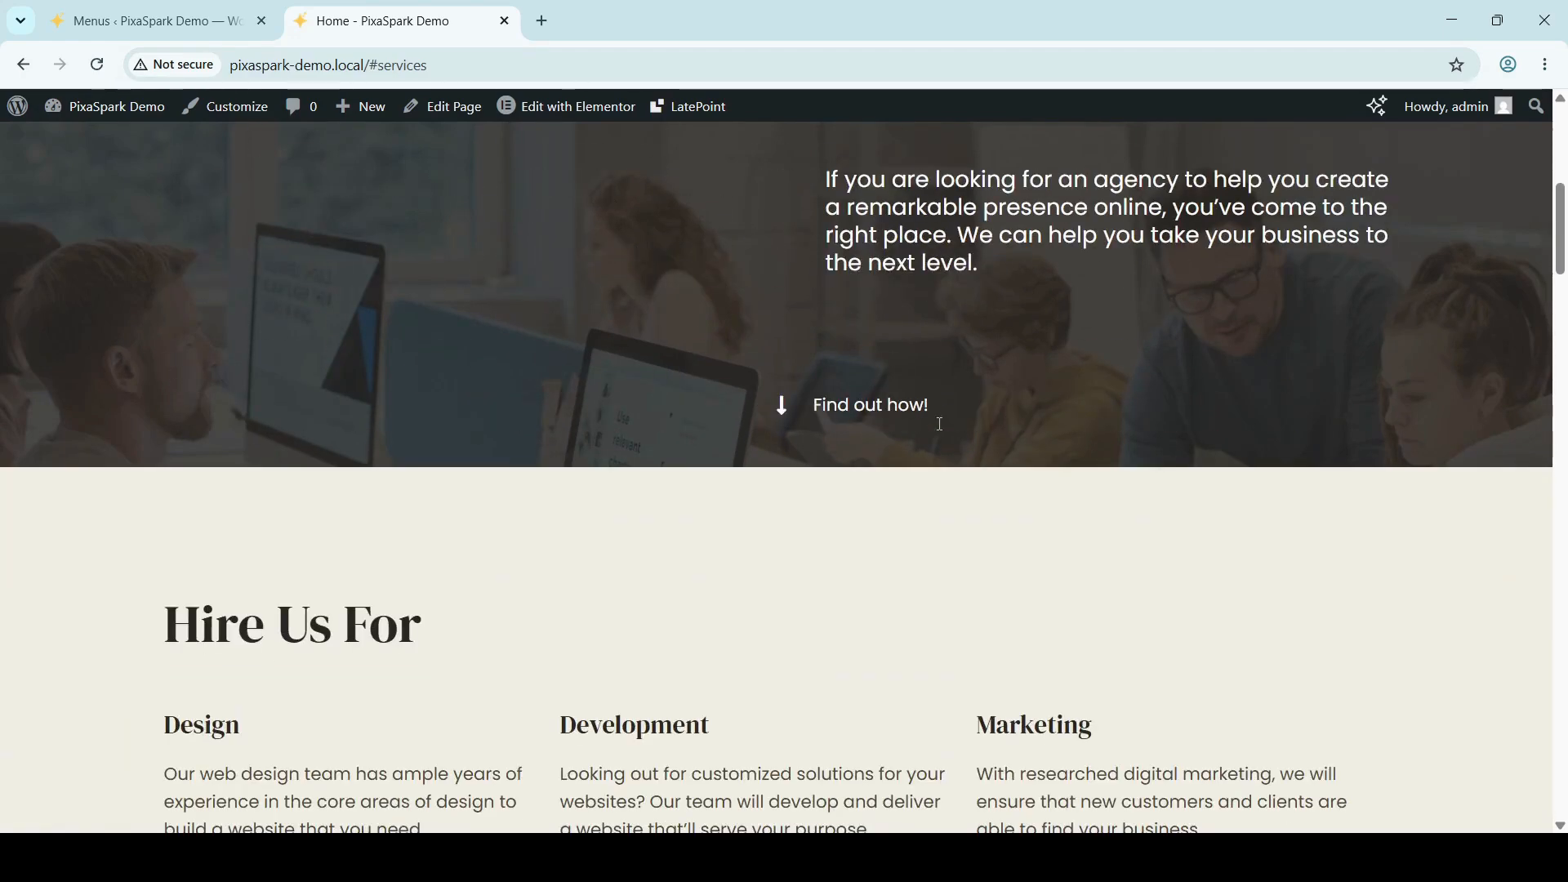
left_click(873, 406)
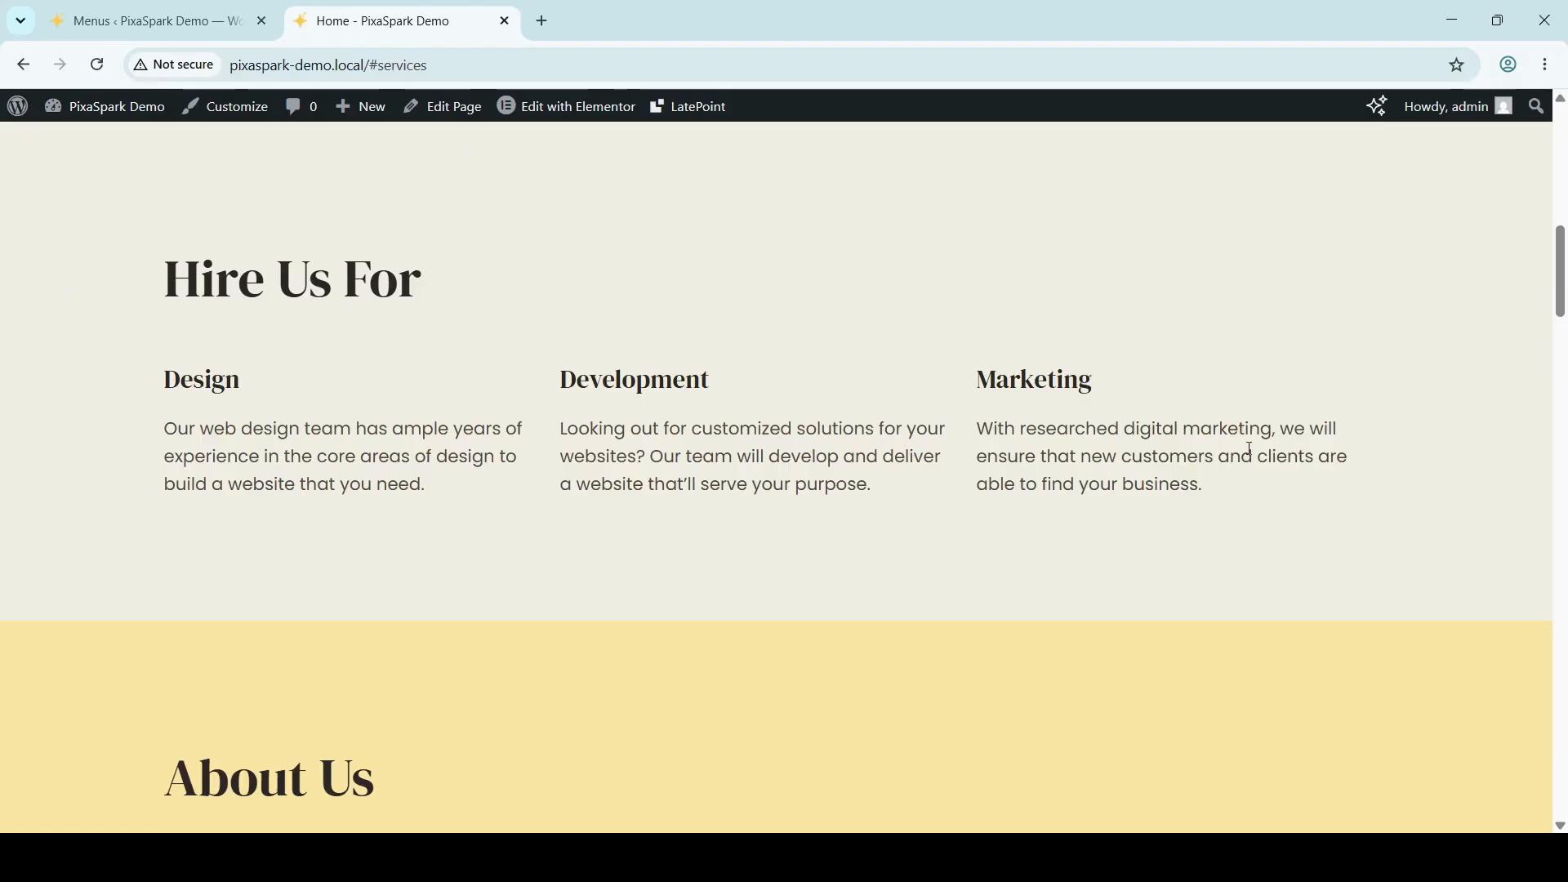
Step: Examine the homepage from the header navigation down to the Hire Us For section, and return to the menu editor
scroll(1245, 450, "up", 3)
scroll(1246, 452, "up", 8)
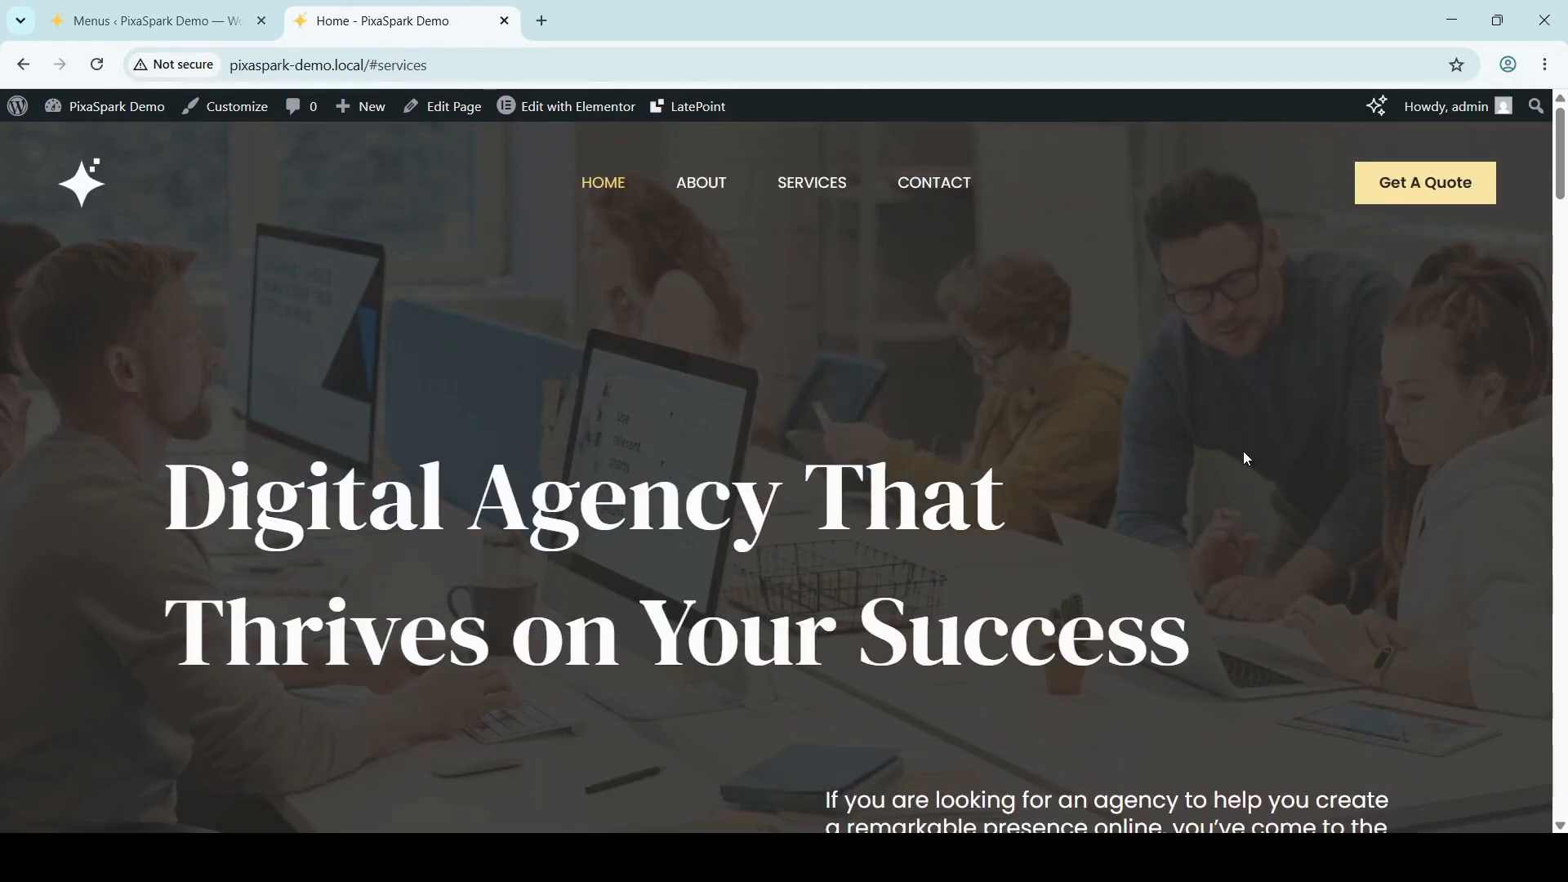
scroll(935, 374, "down", 5)
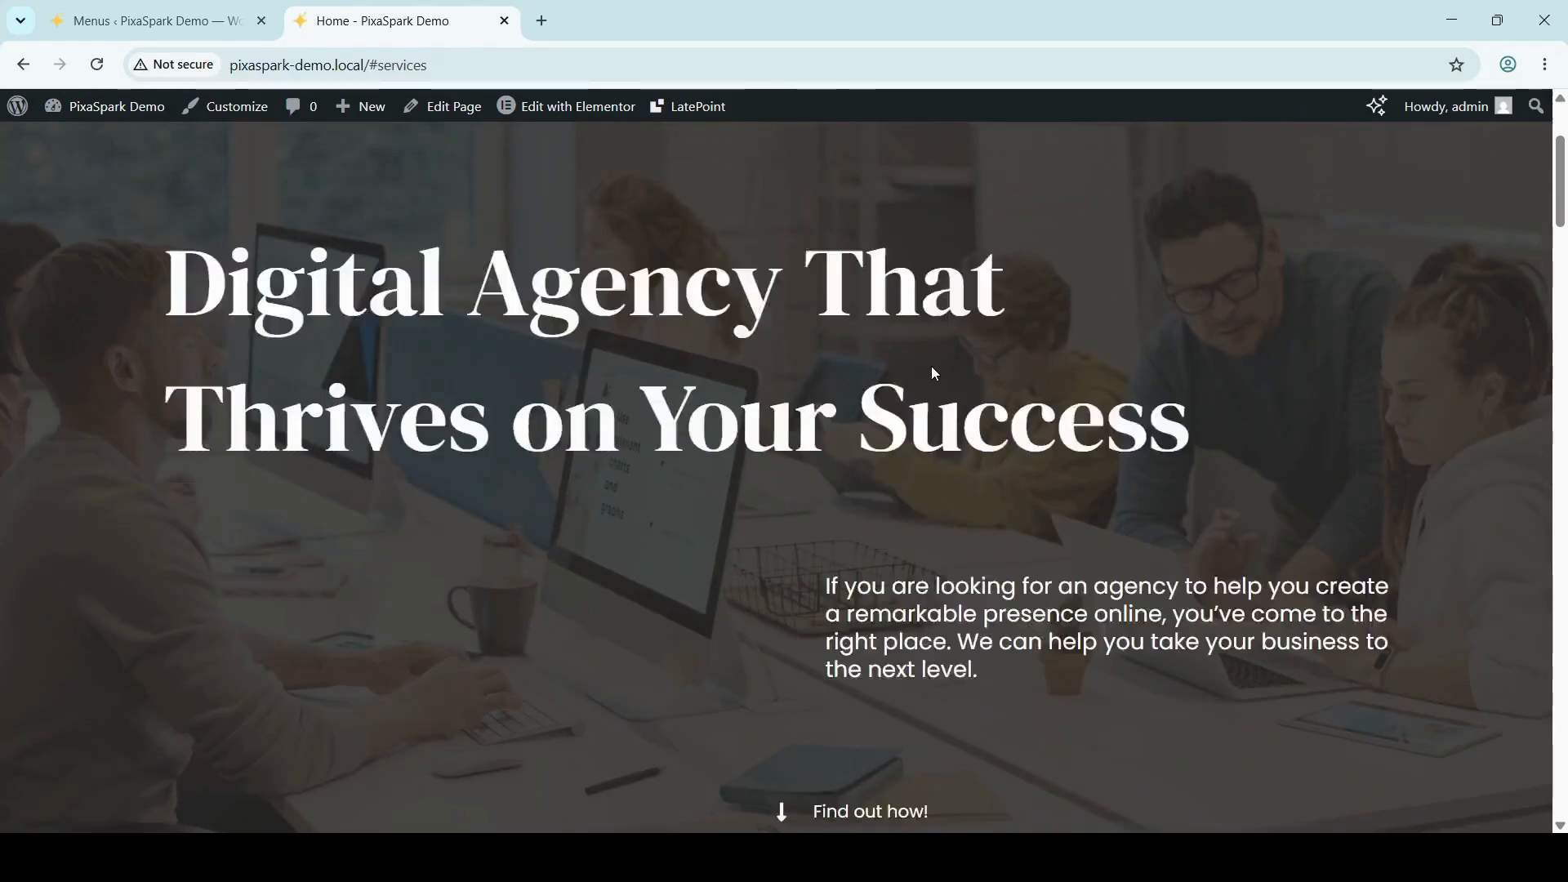
scroll(935, 374, "down", 3)
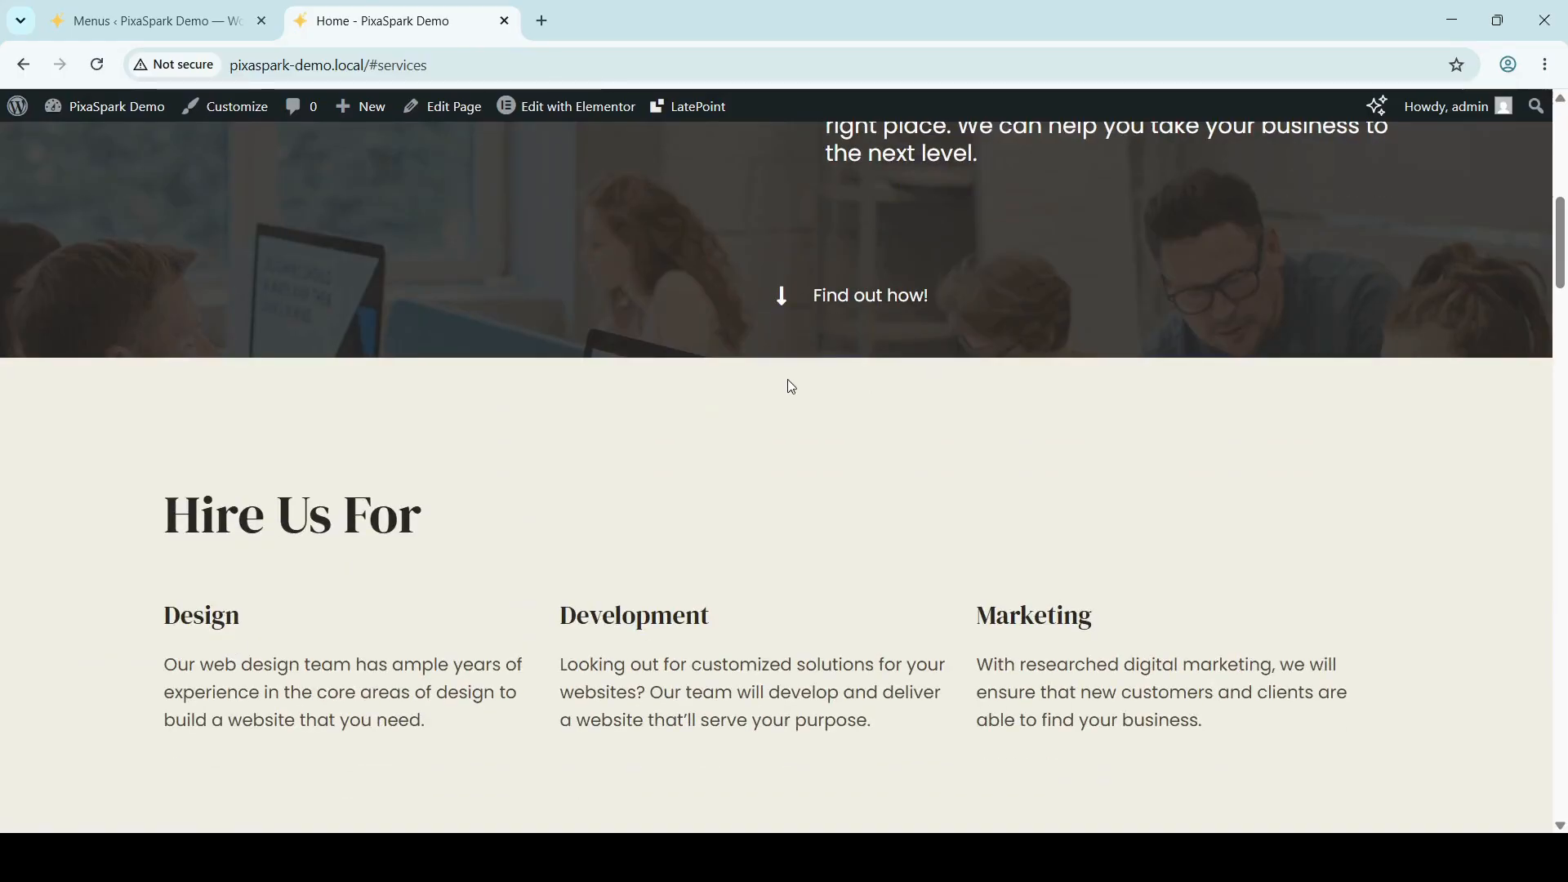
scroll(581, 384, "up", 5)
scroll(584, 384, "up", 3)
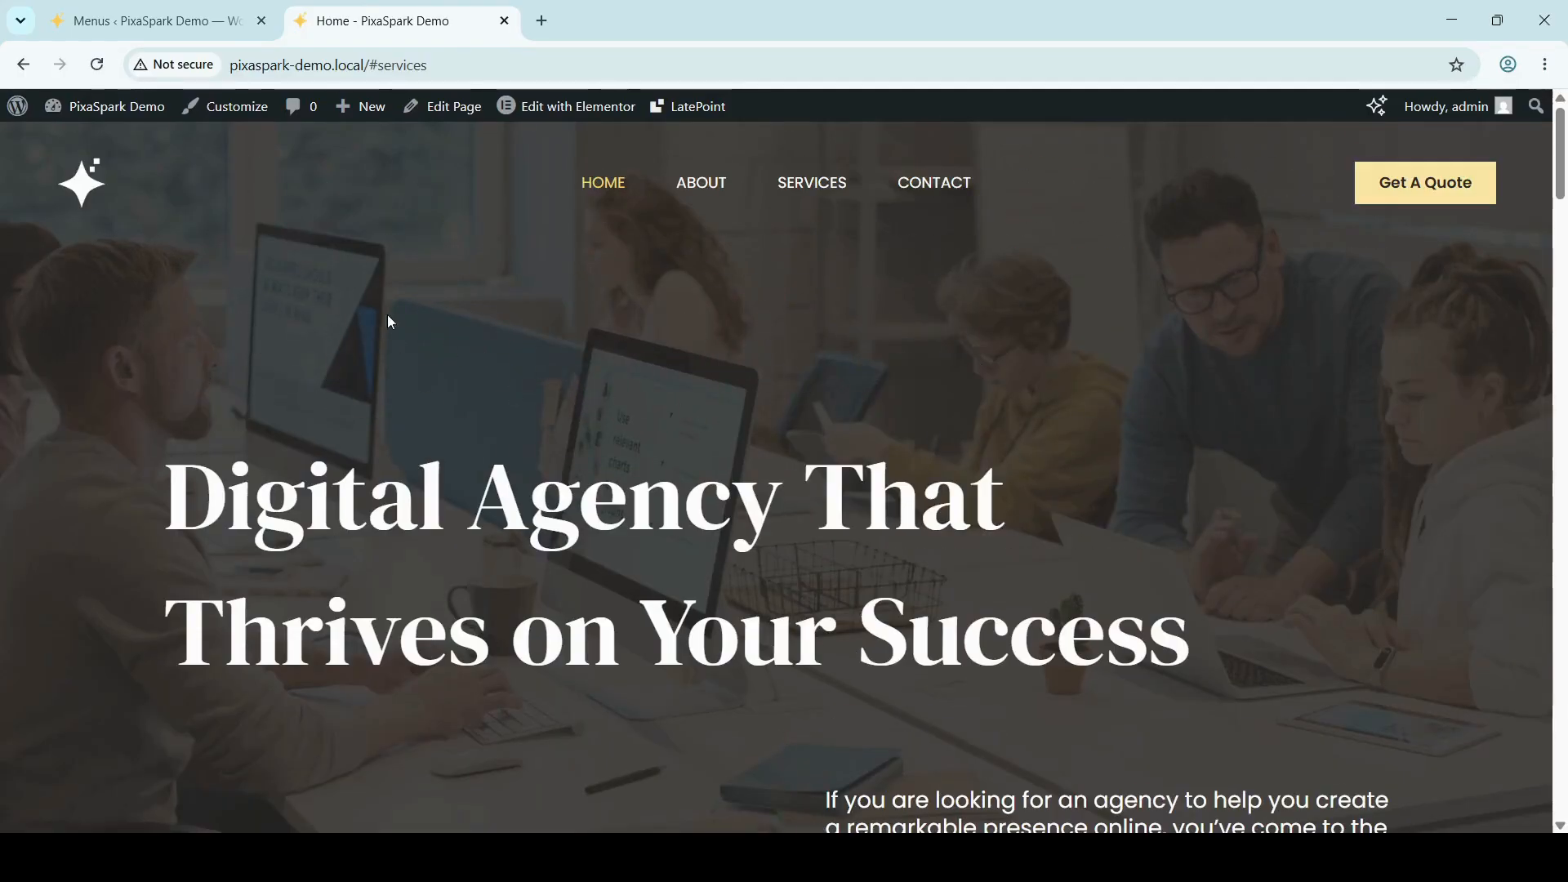
scroll(899, 496, "down", 6)
scroll(898, 502, "down", 5)
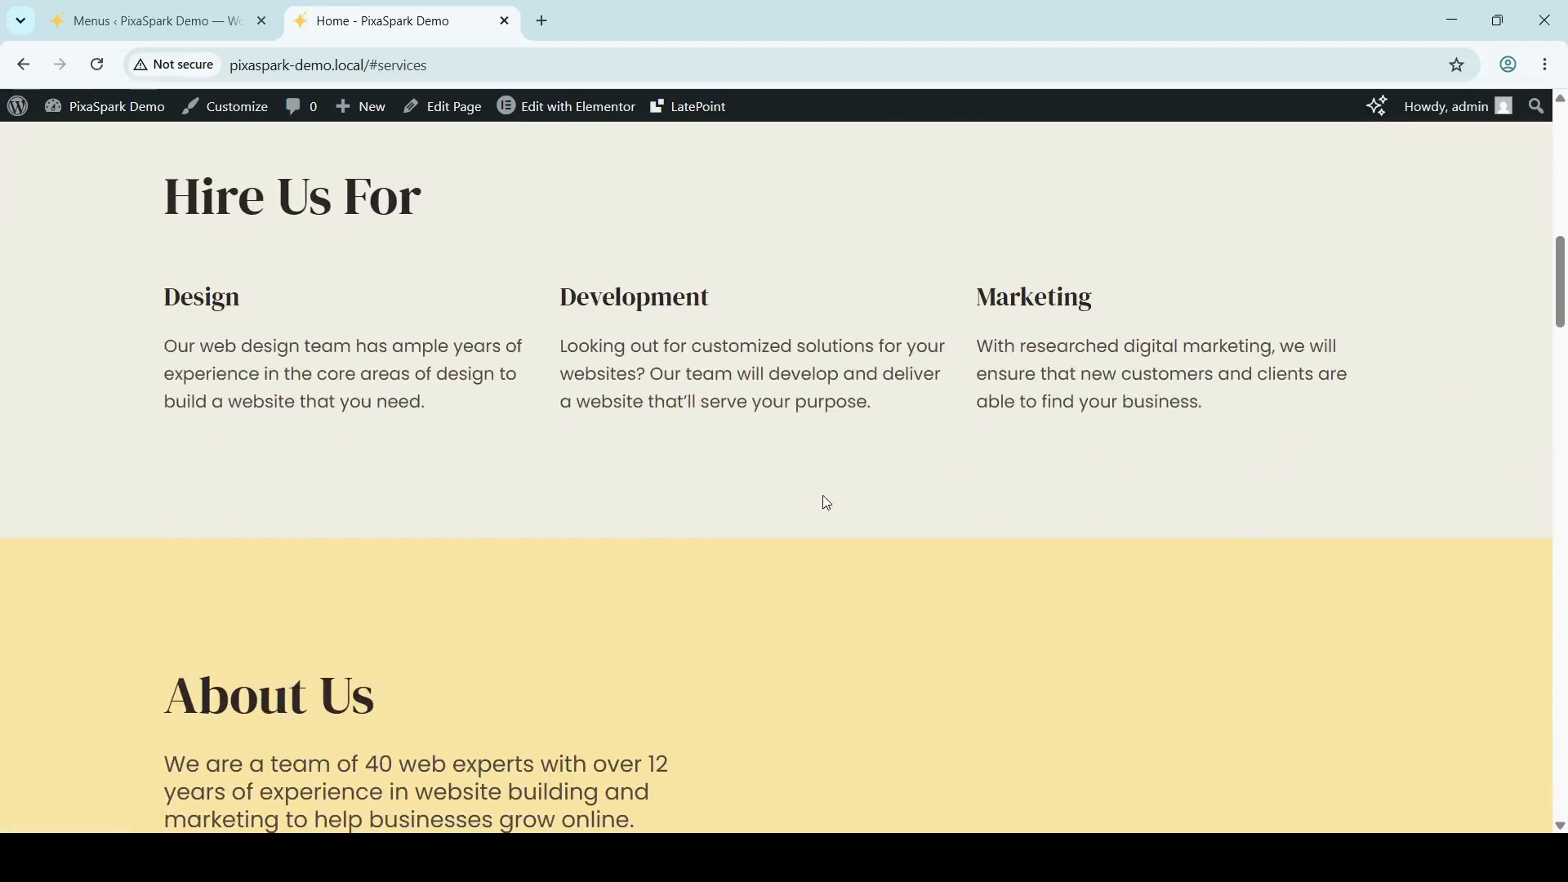
scroll(1044, 572, "up", 11)
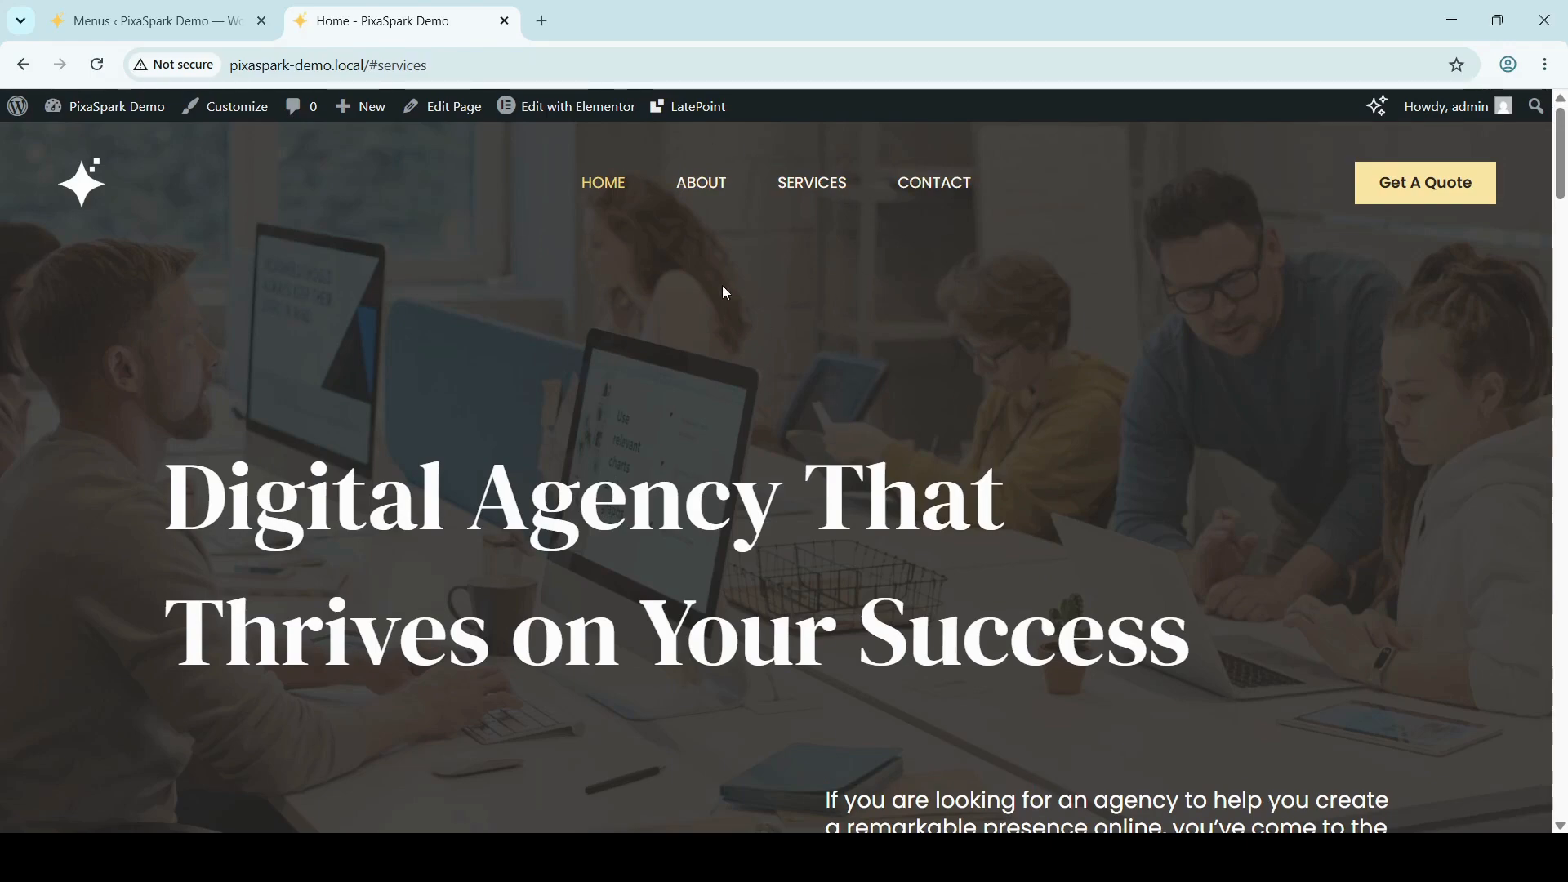
left_click(149, 10)
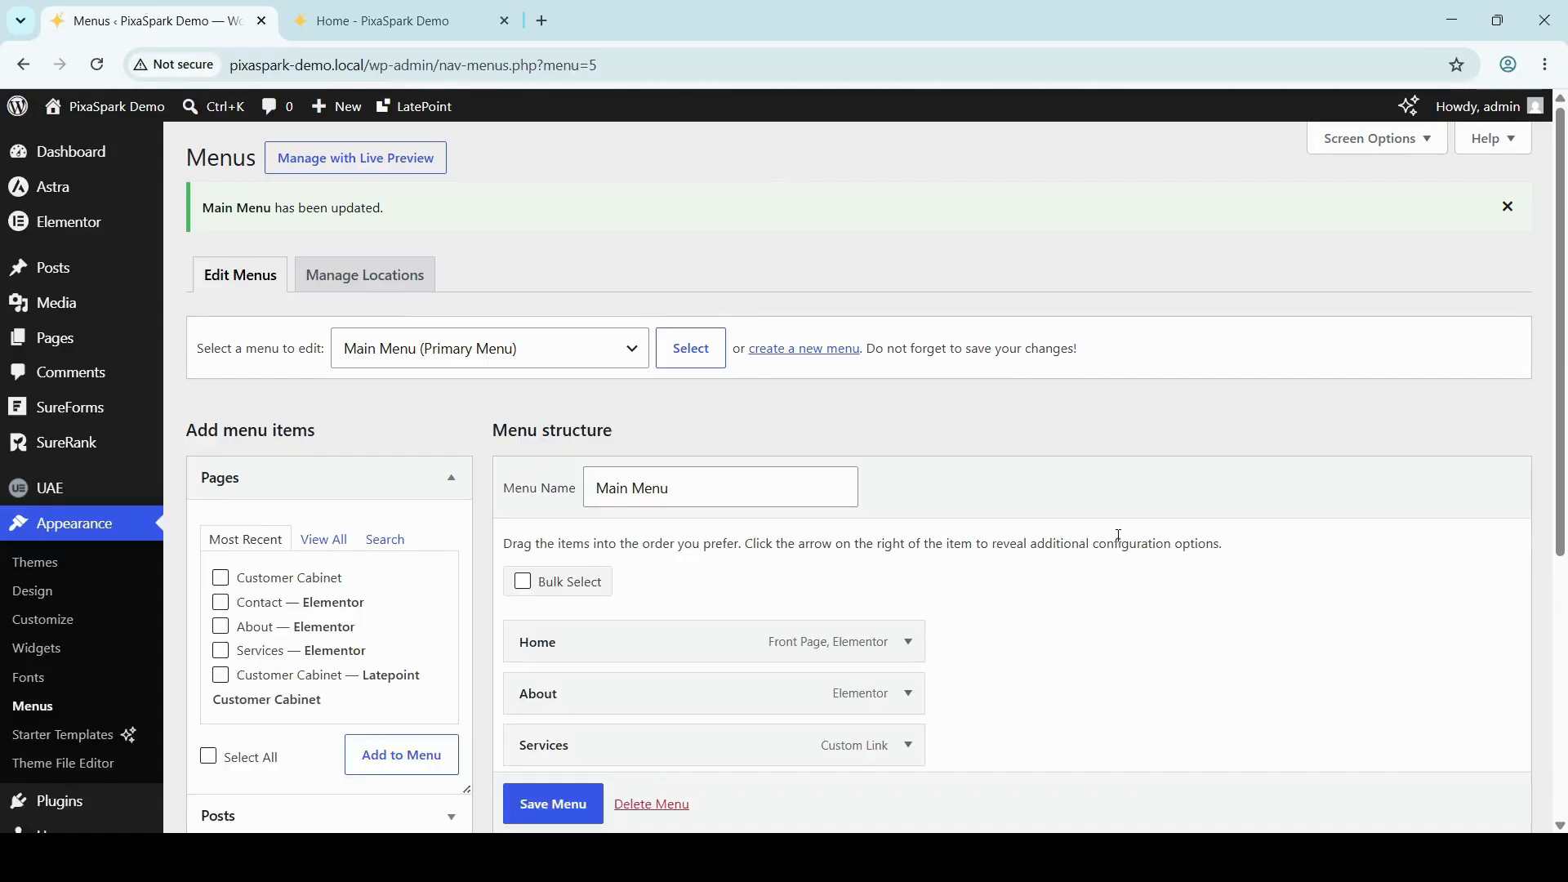
Step: Assign the Main Menu to the Off-Canvas Menu location as well, and save the menu
scroll(1119, 536, "down", 4)
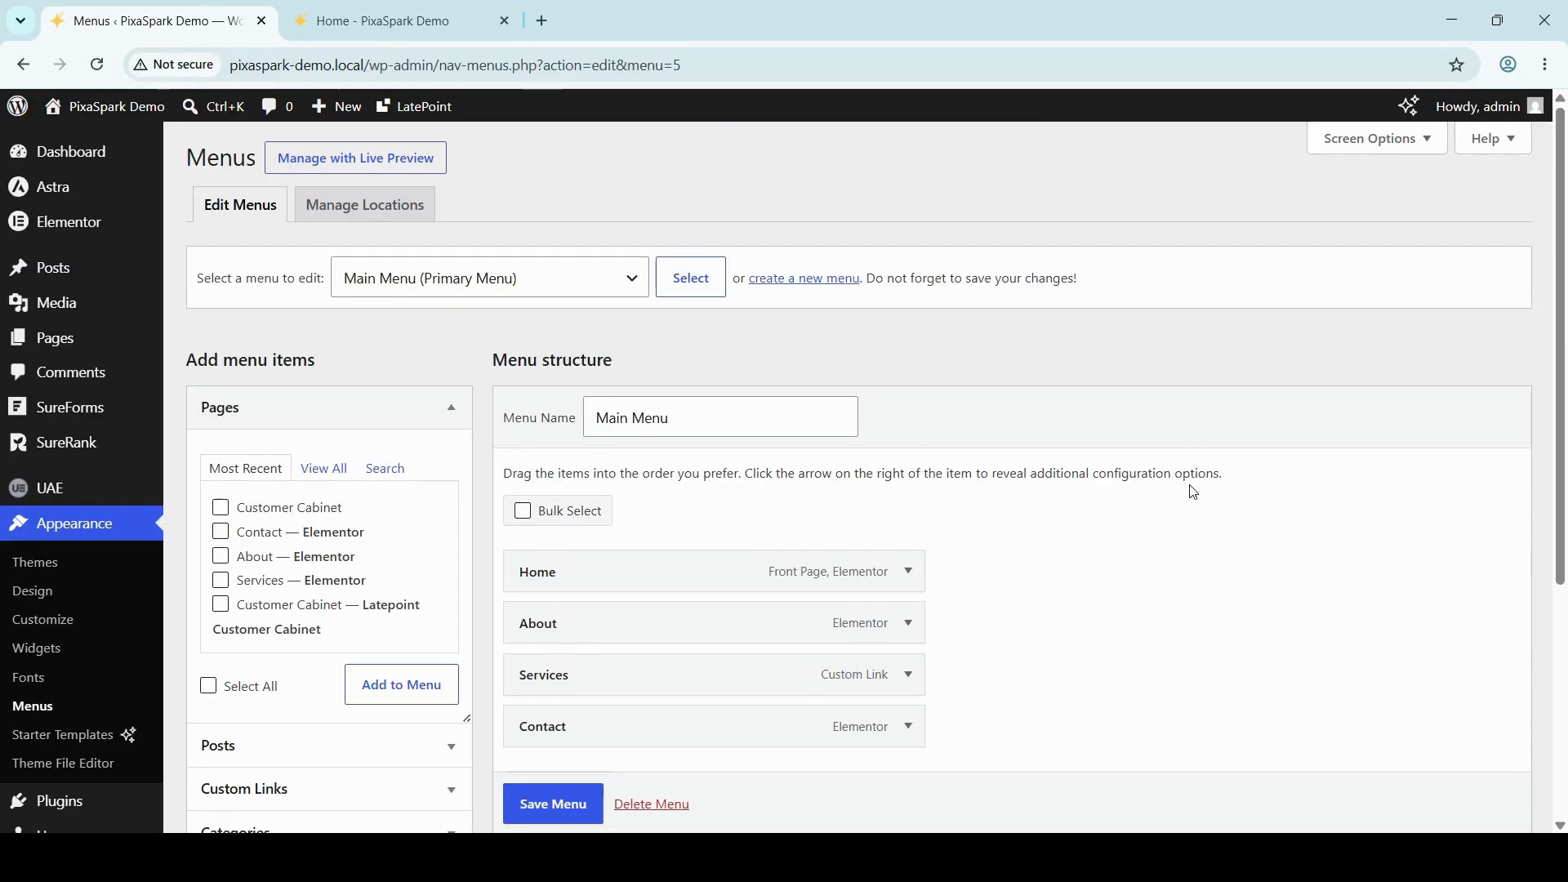
scroll(1142, 494, "down", 4)
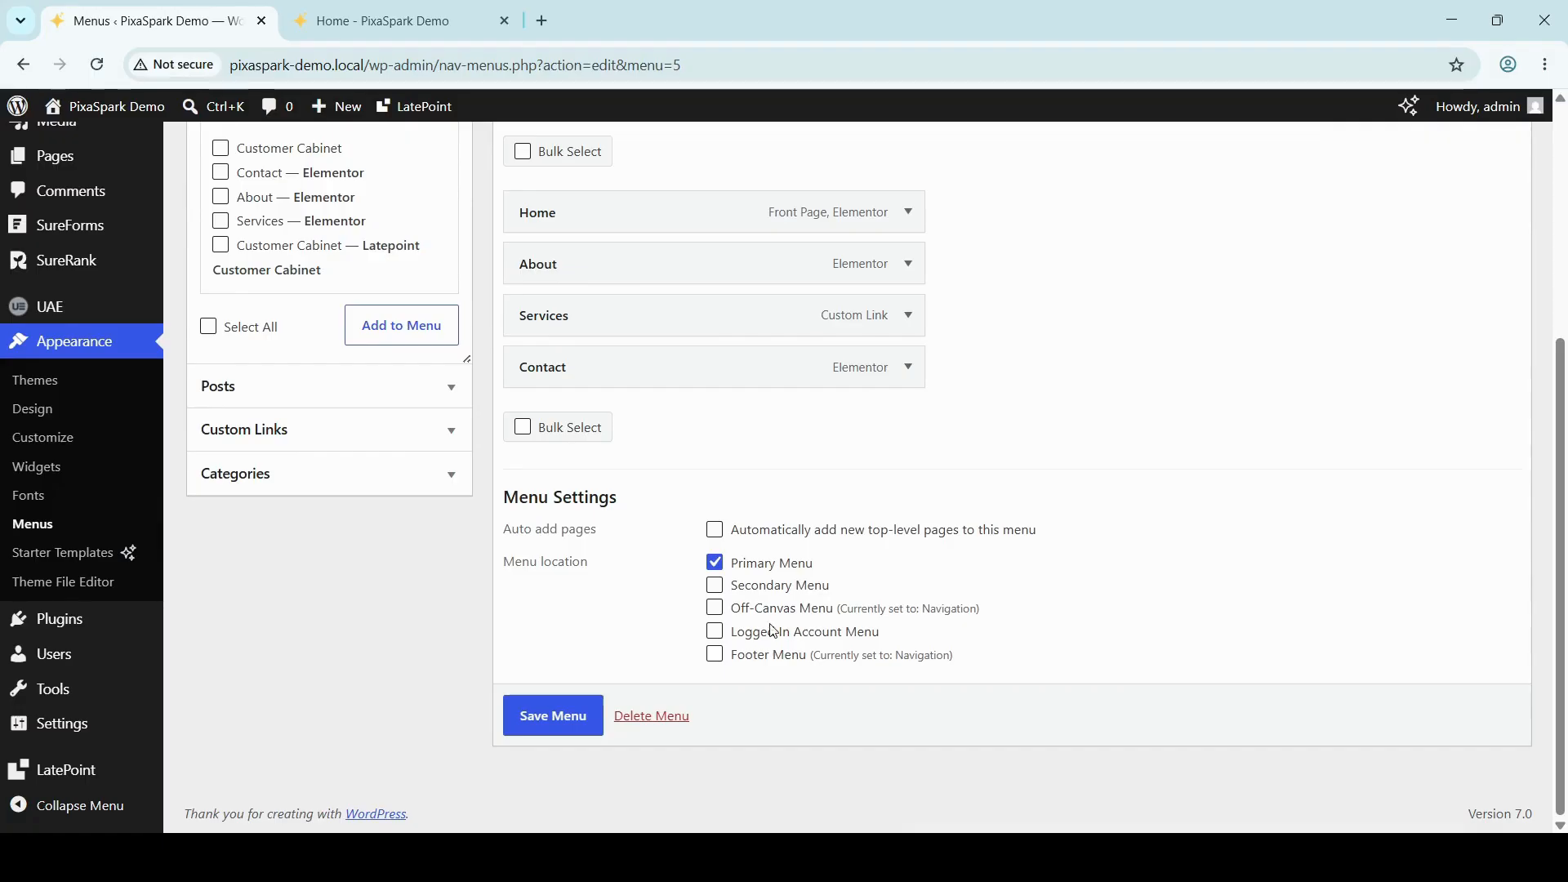
left_click(715, 609)
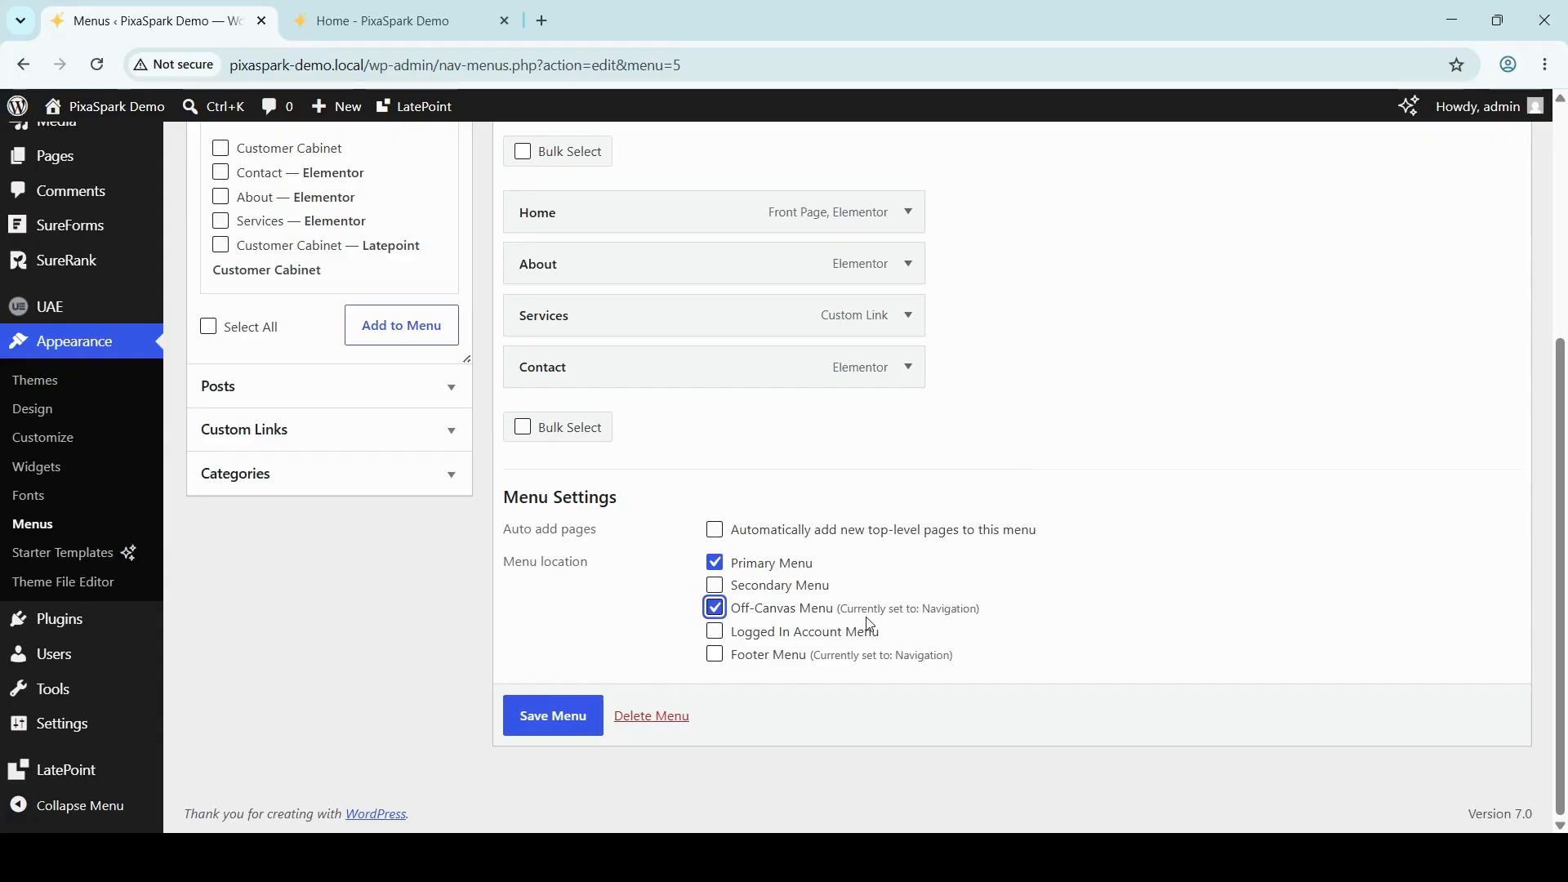
left_click(548, 724)
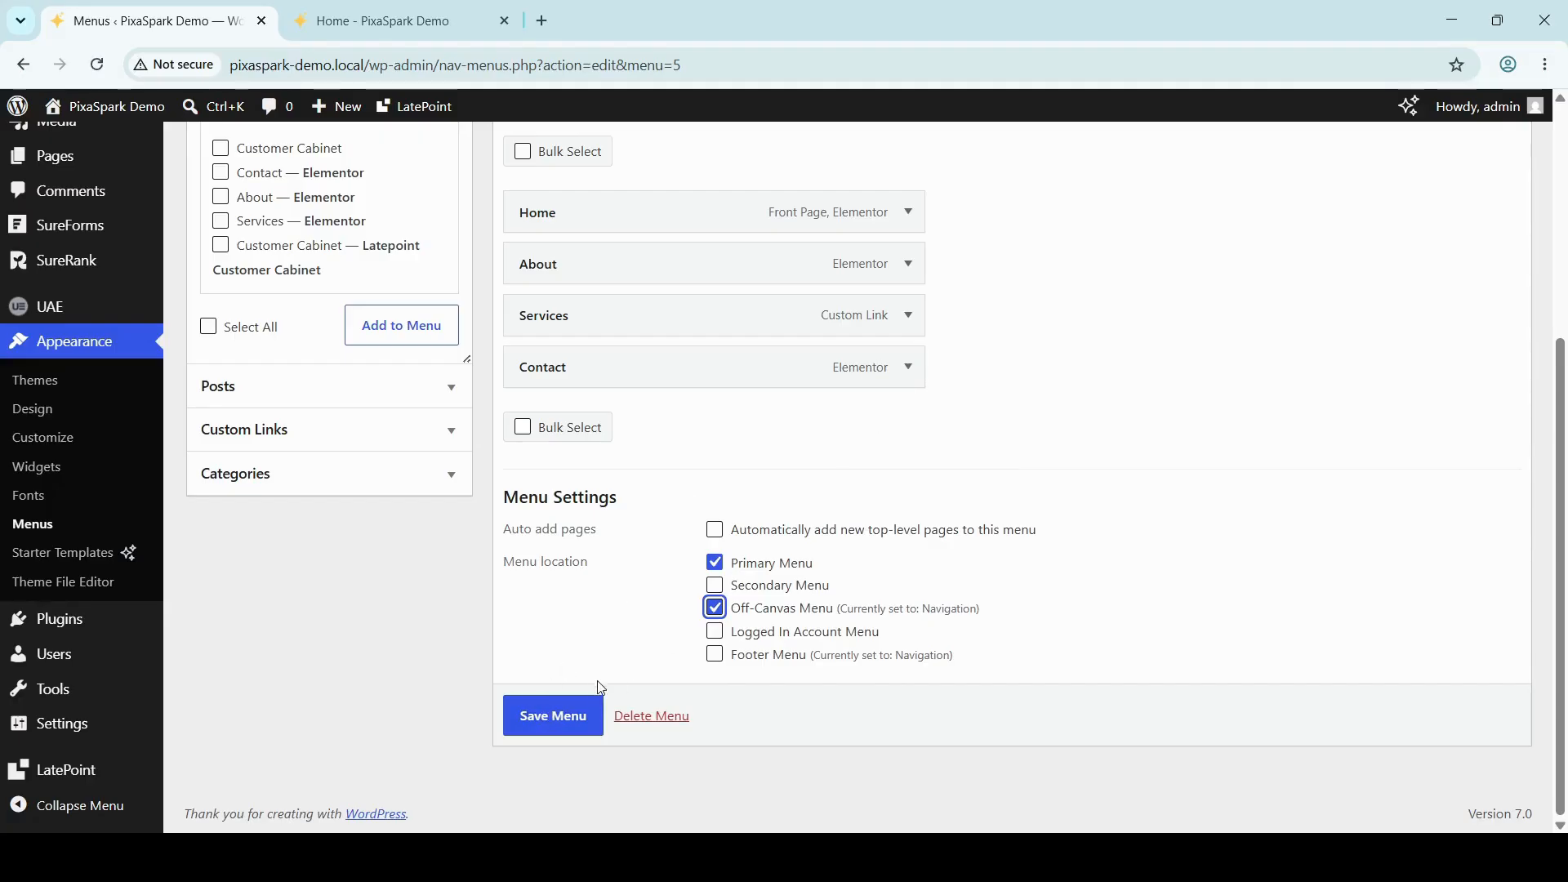
left_click(560, 723)
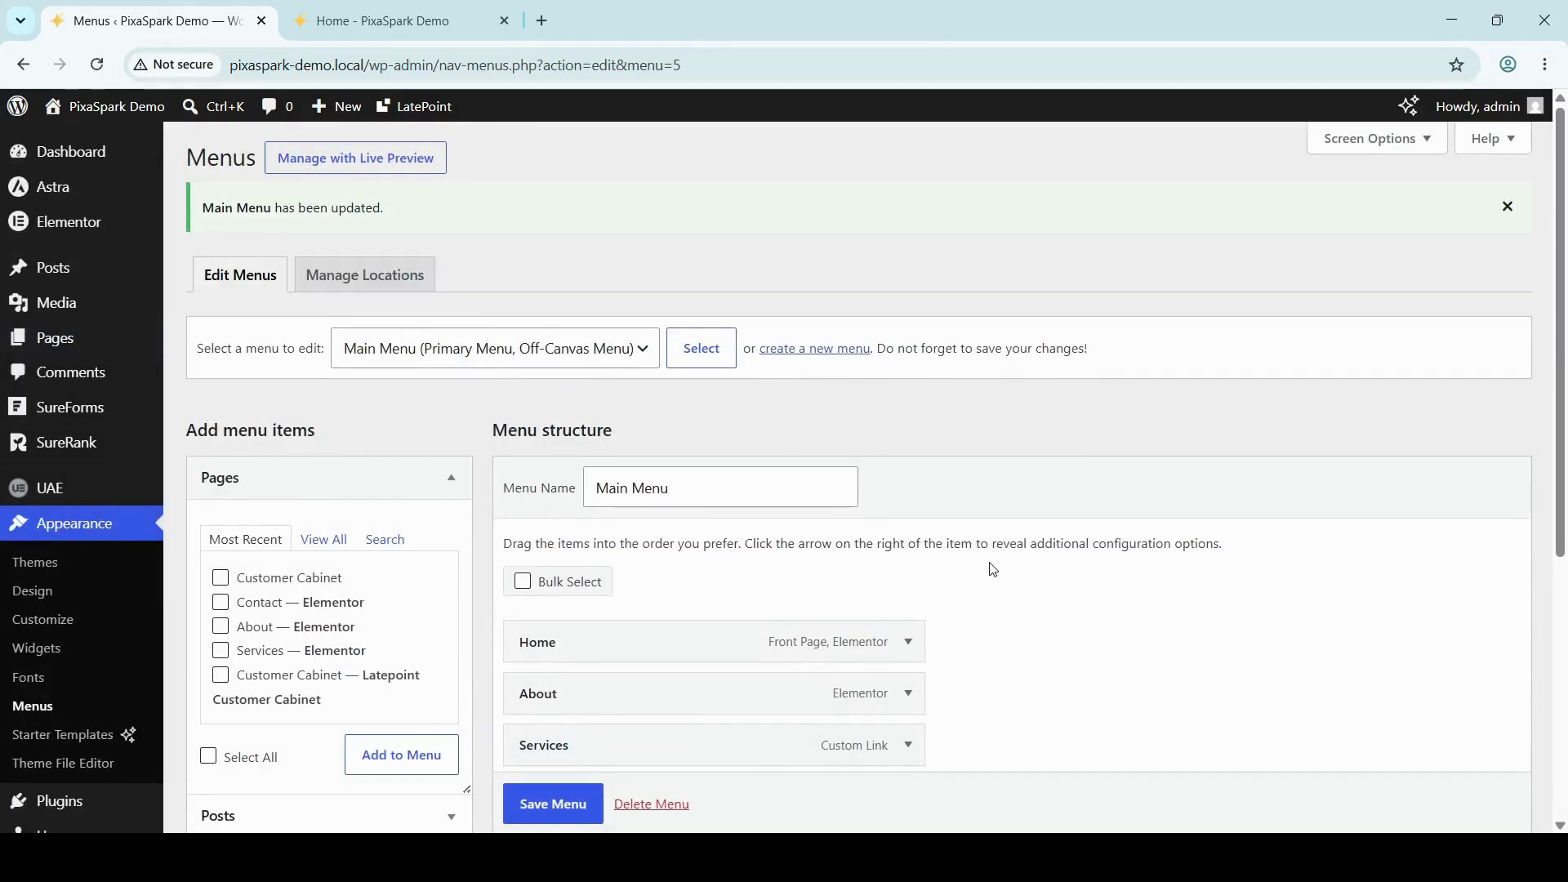
scroll(988, 568, "down", 5)
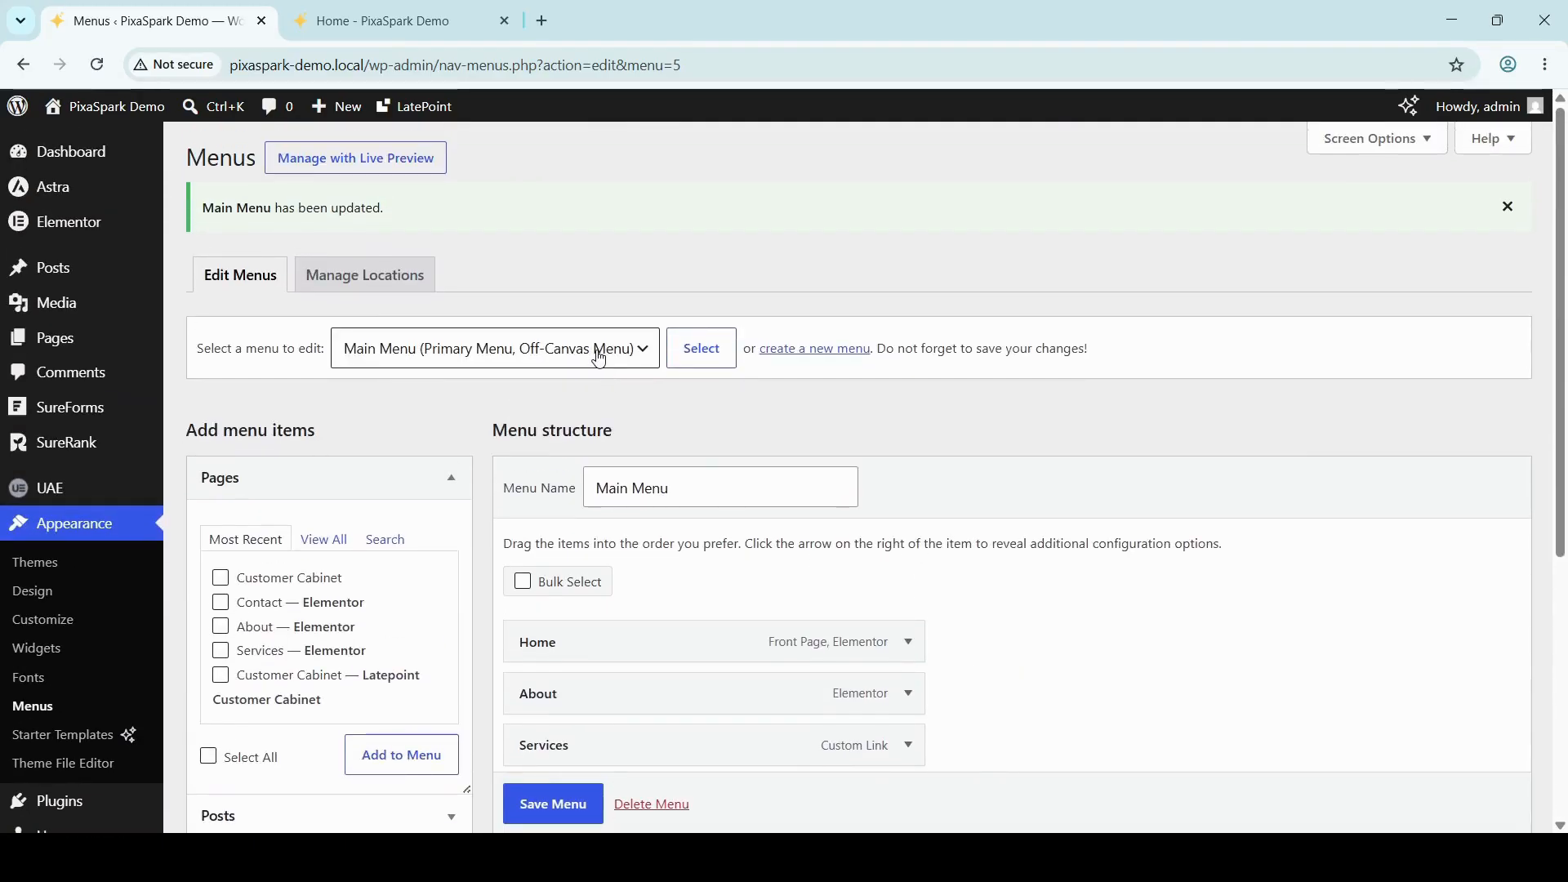
Step: Load the Navigation menu for editing and review its items and display location
left_click(525, 349)
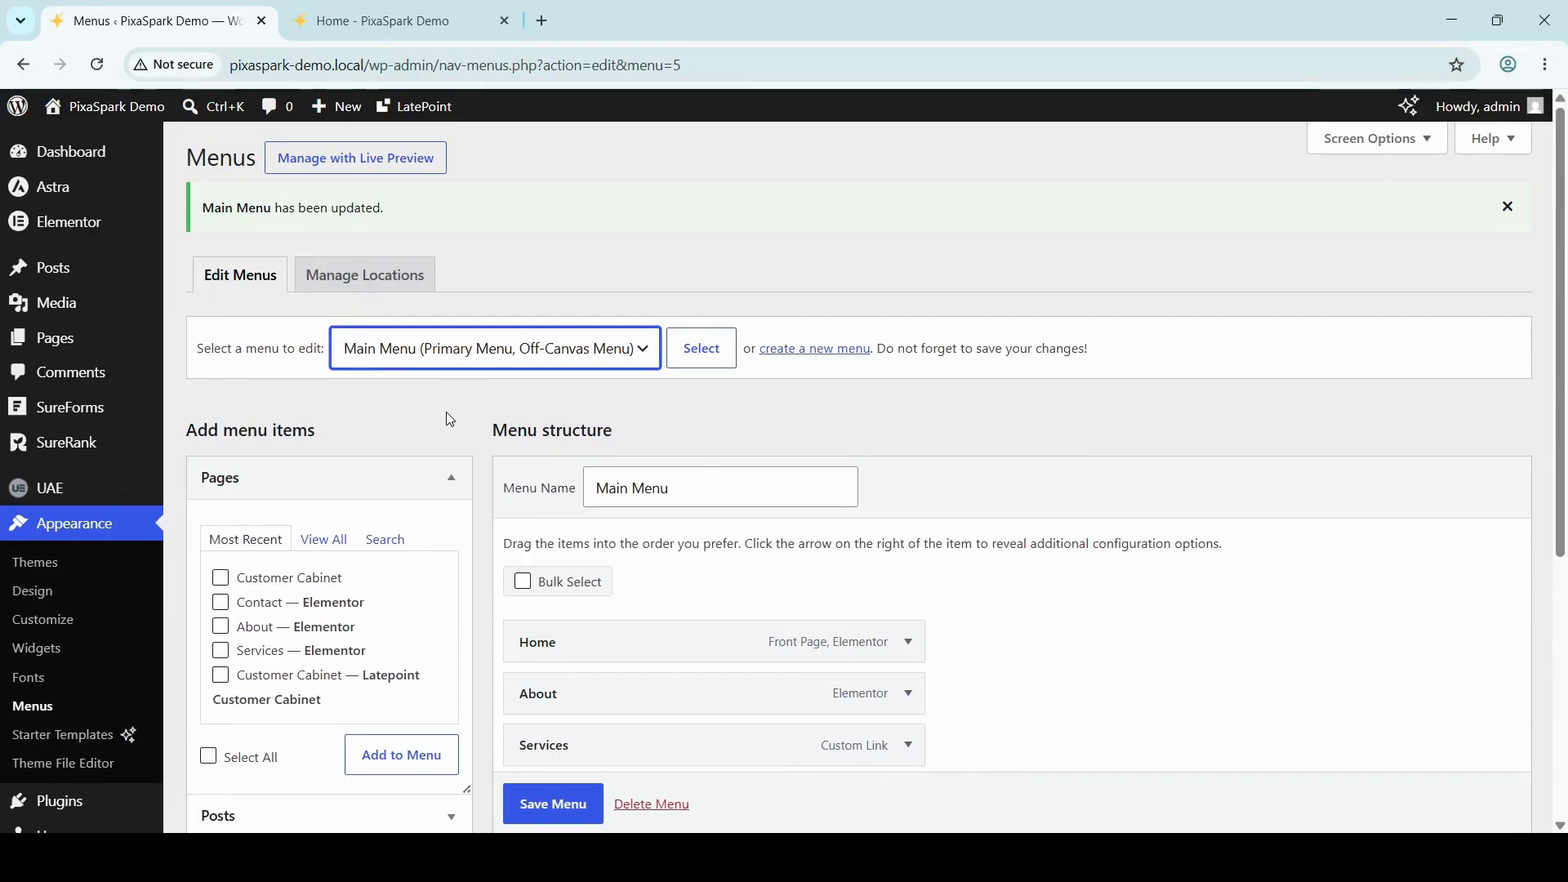
key("Down")
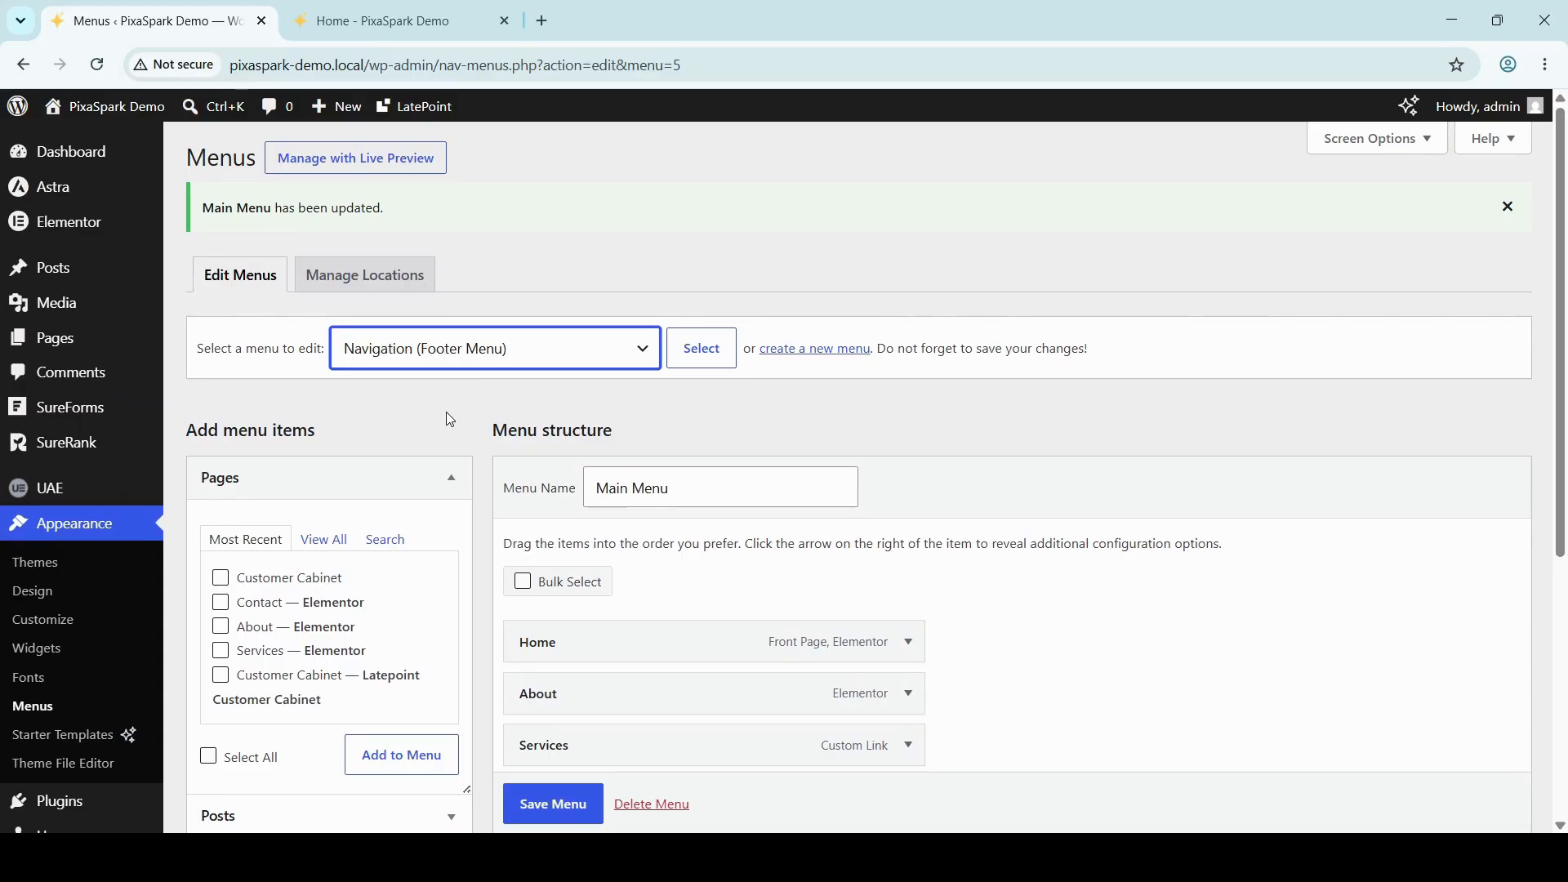
left_click(699, 350)
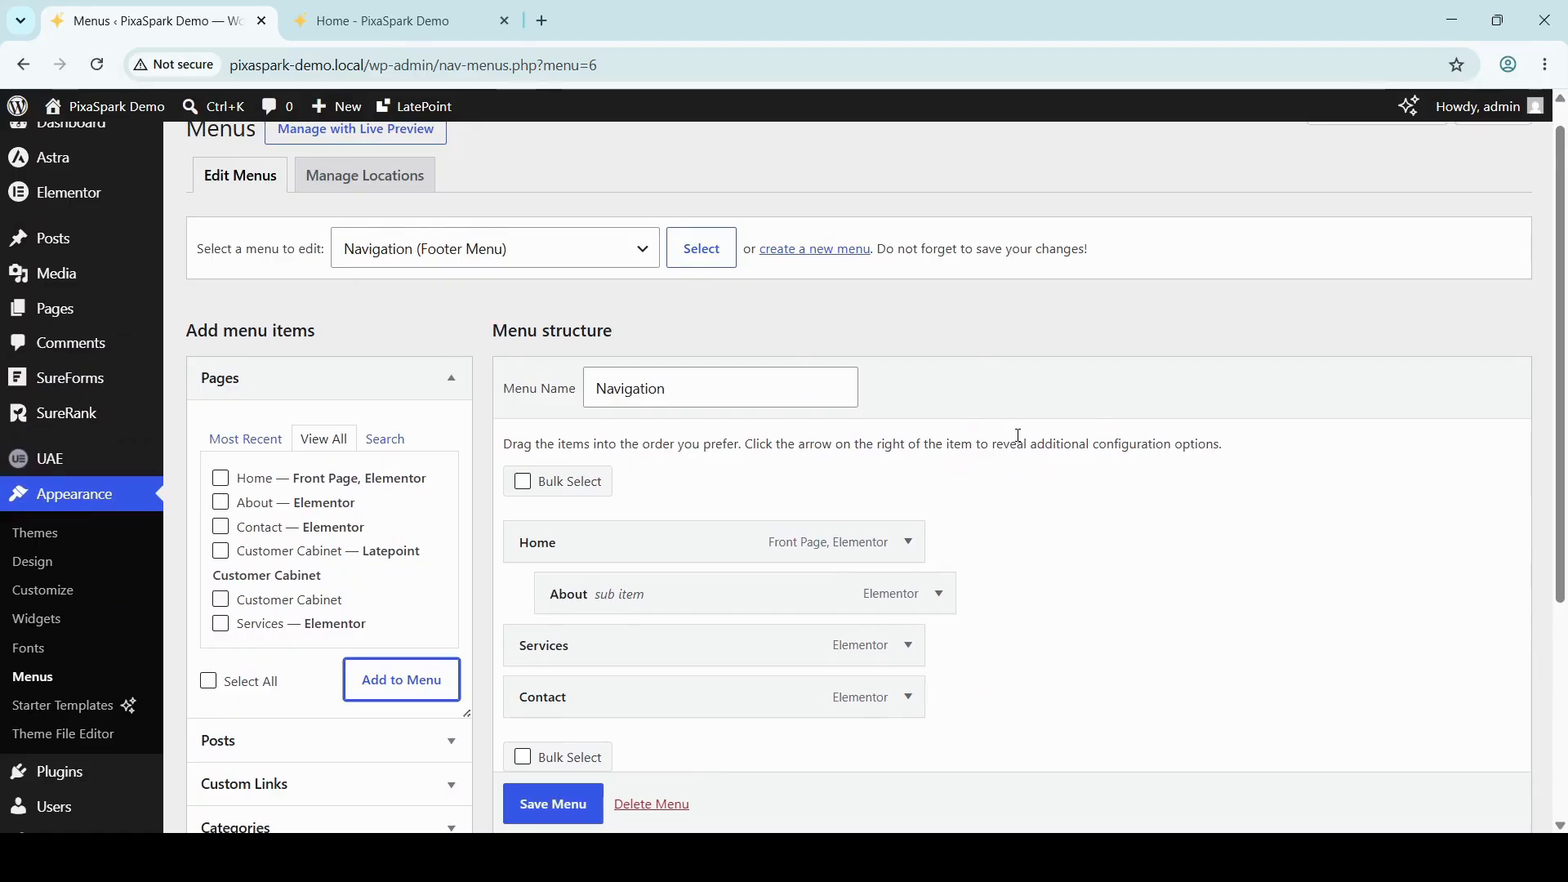
scroll(1020, 437, "down", 1)
scroll(1020, 436, "down", 2)
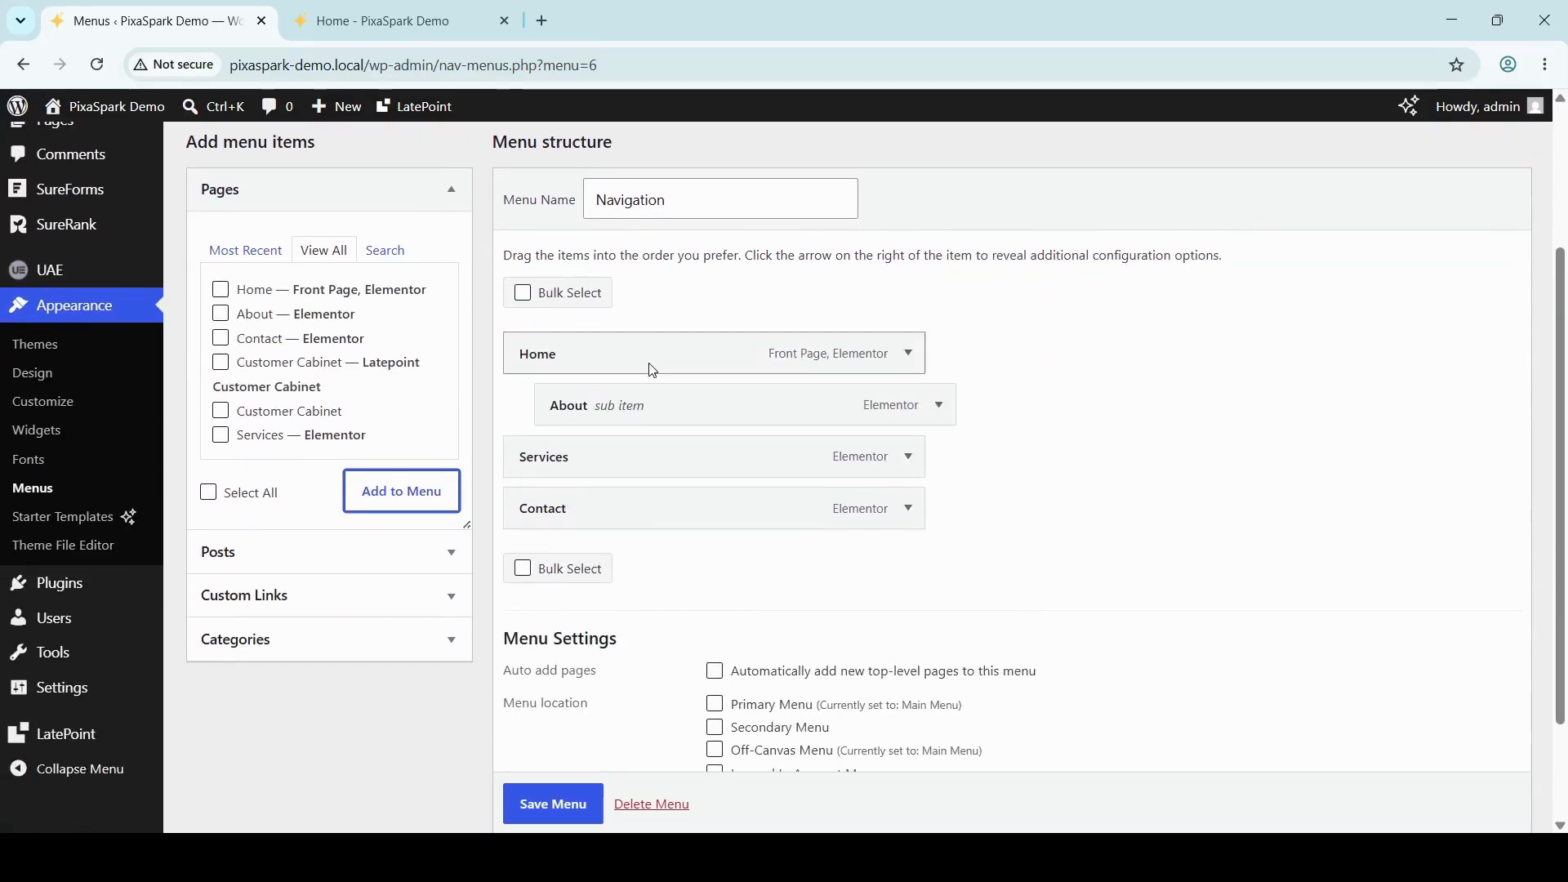
scroll(1126, 546, "down", 2)
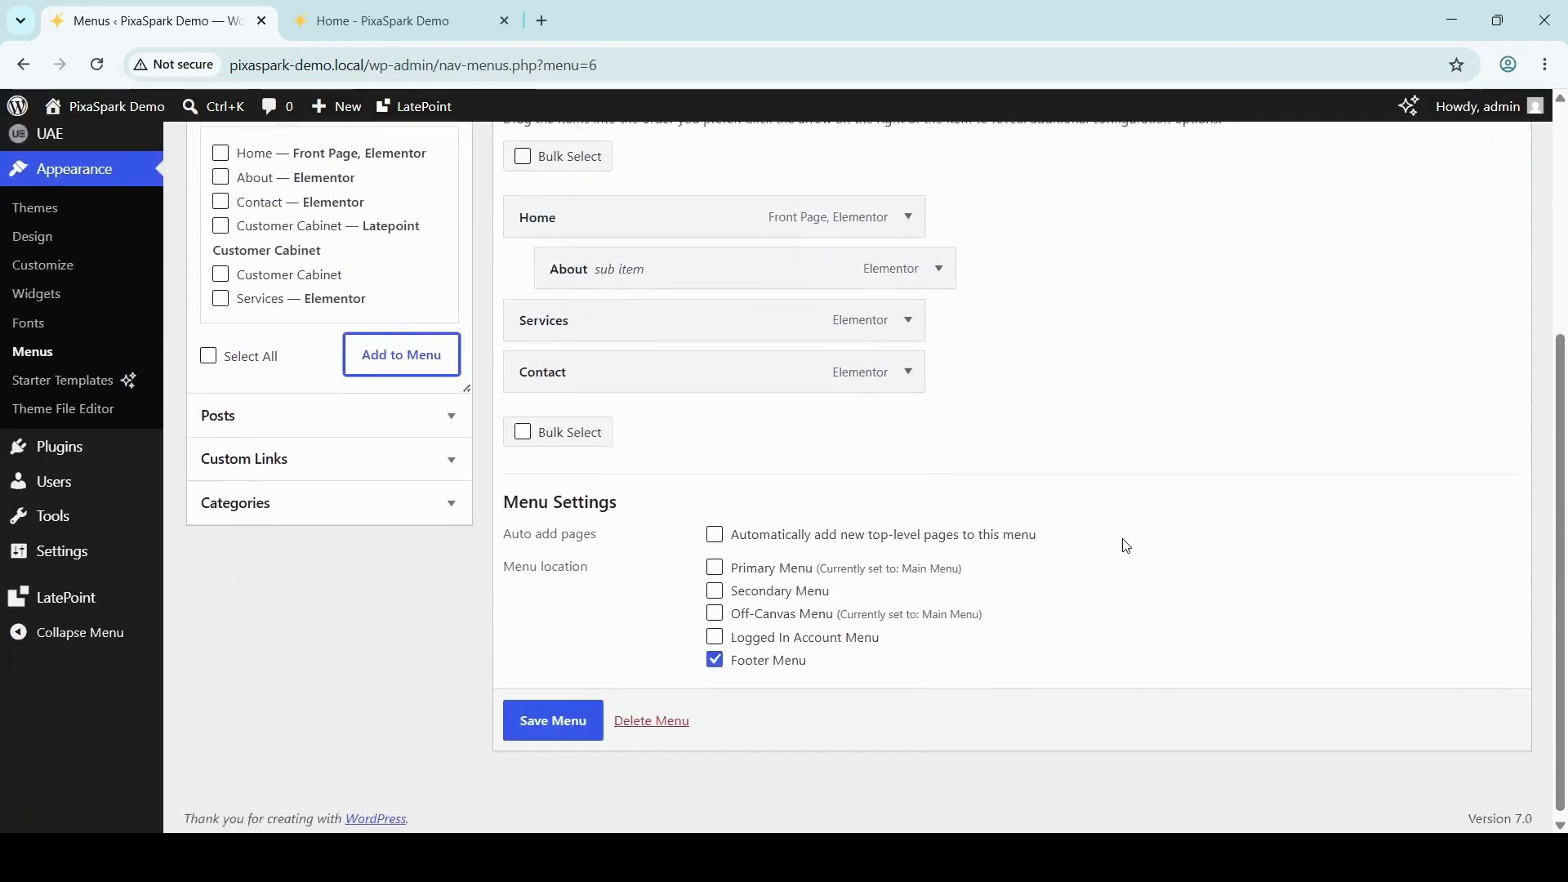
scroll(1126, 545, "up", 4)
scroll(1126, 546, "down", 2)
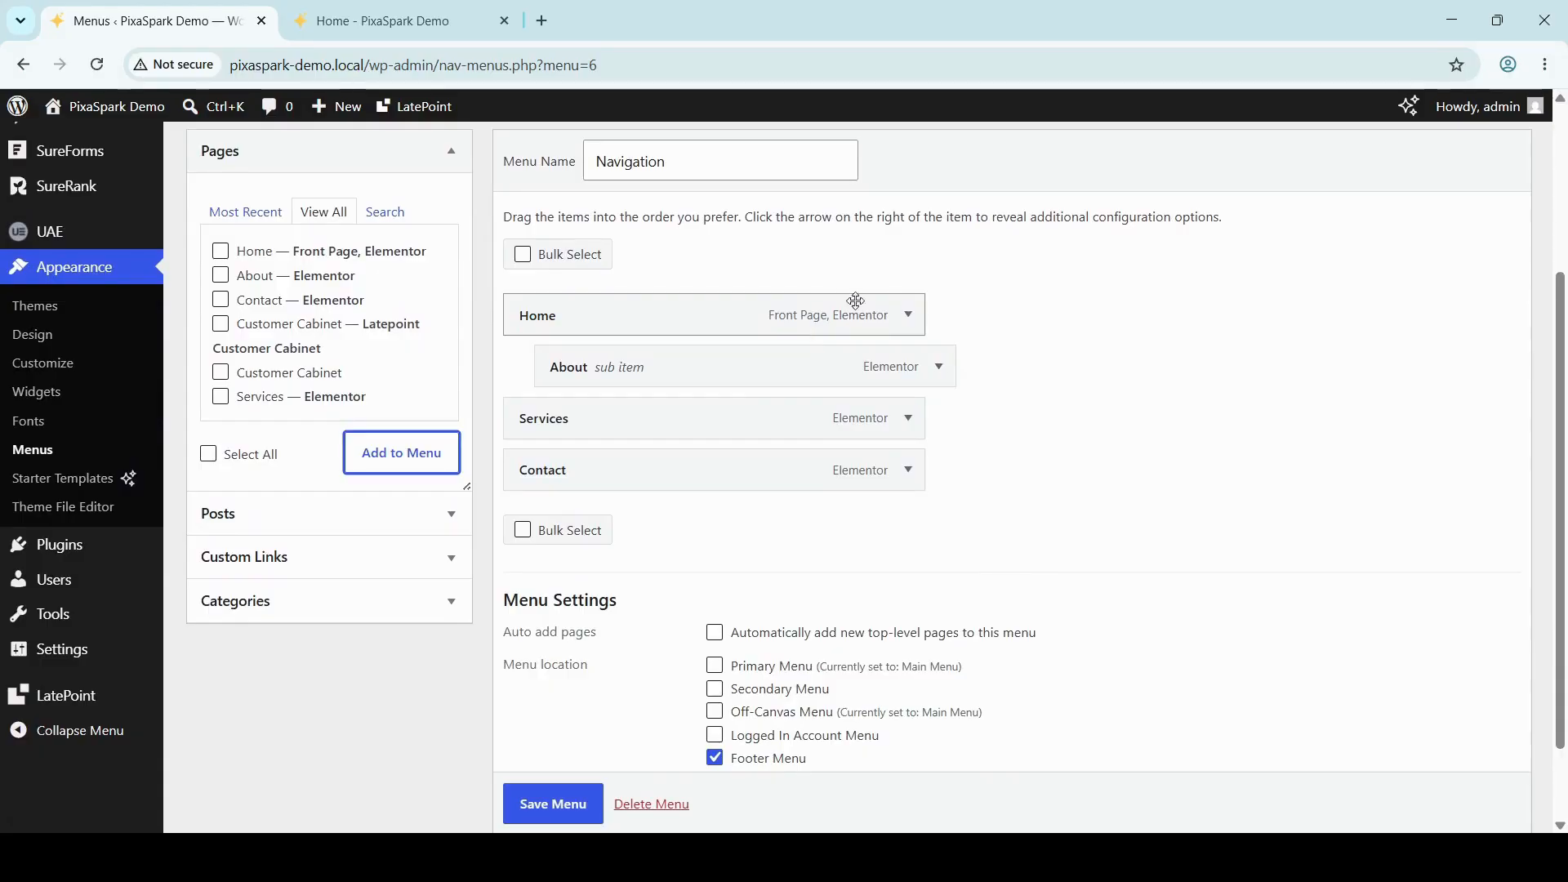
Step: Remove the Home and About items from the Navigation menu, and save it
left_click(908, 316)
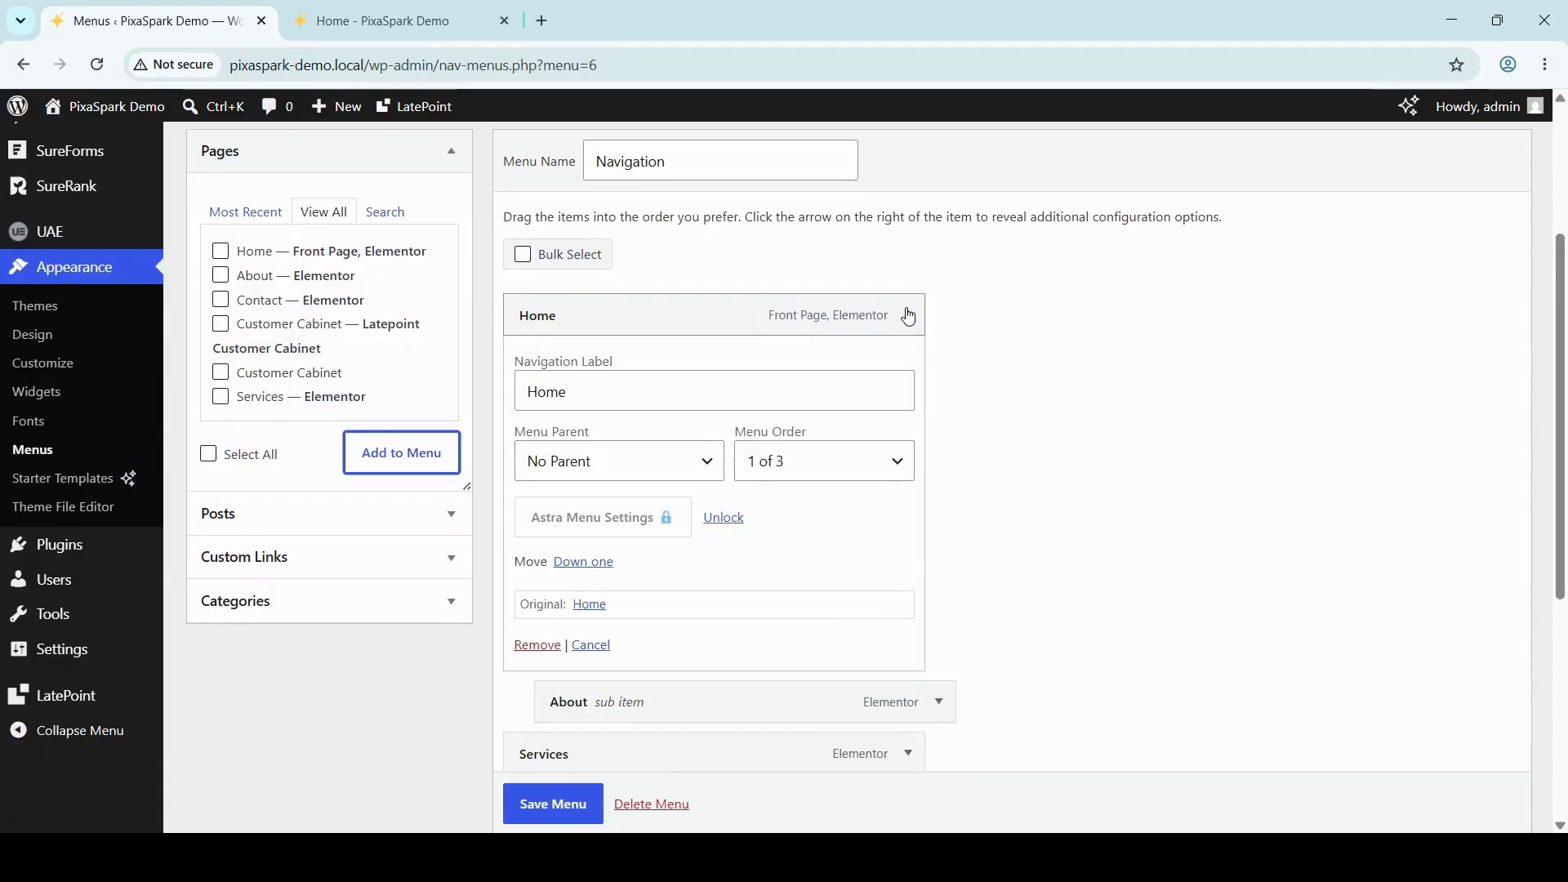
left_click(909, 316)
left_click(908, 316)
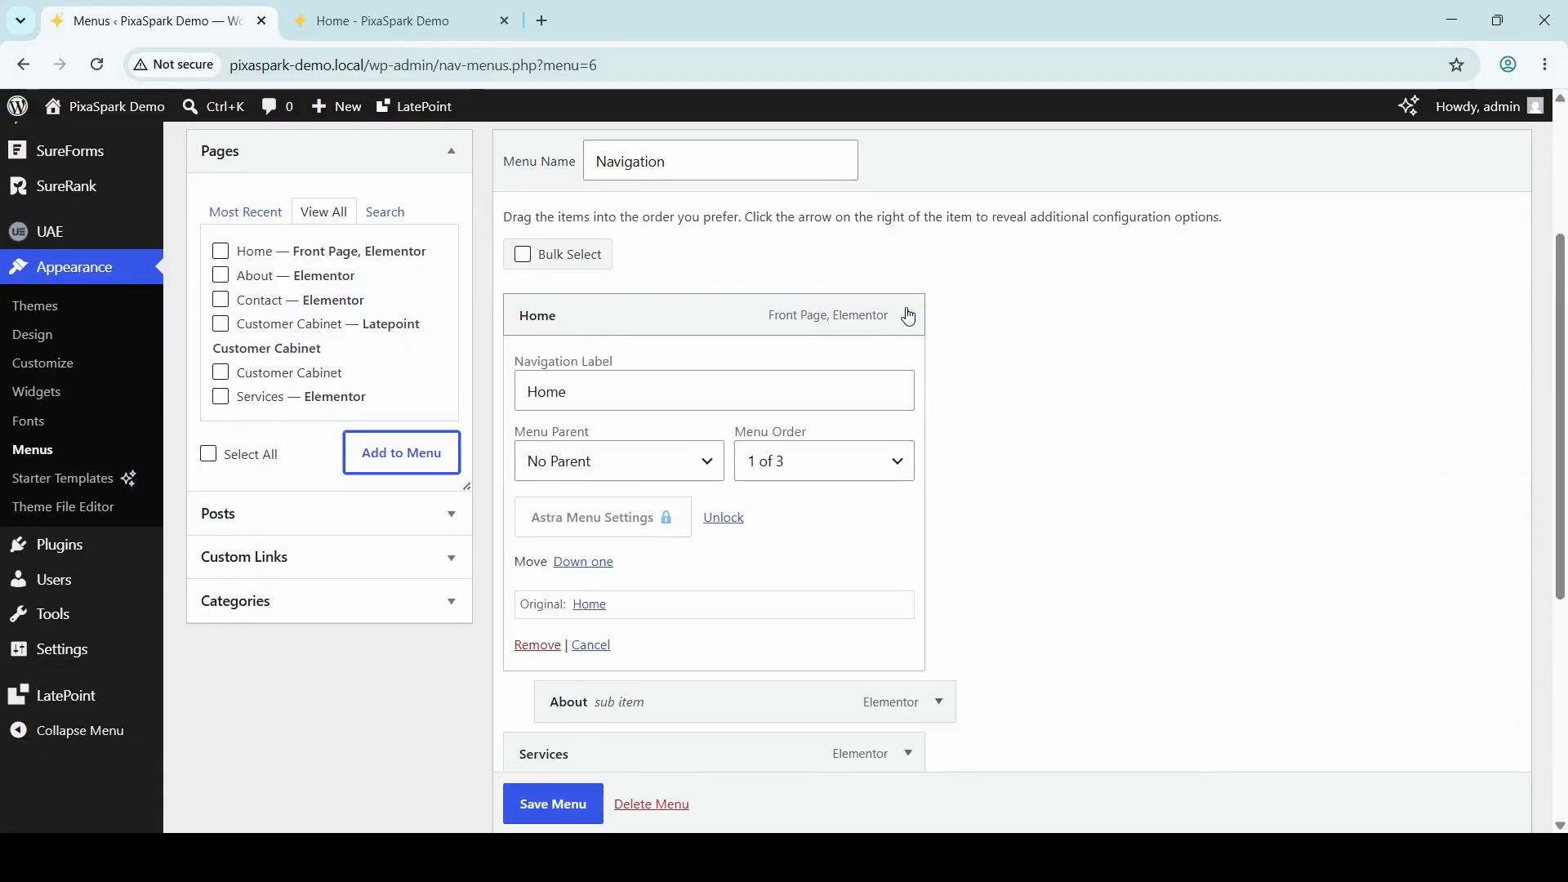
left_click(539, 648)
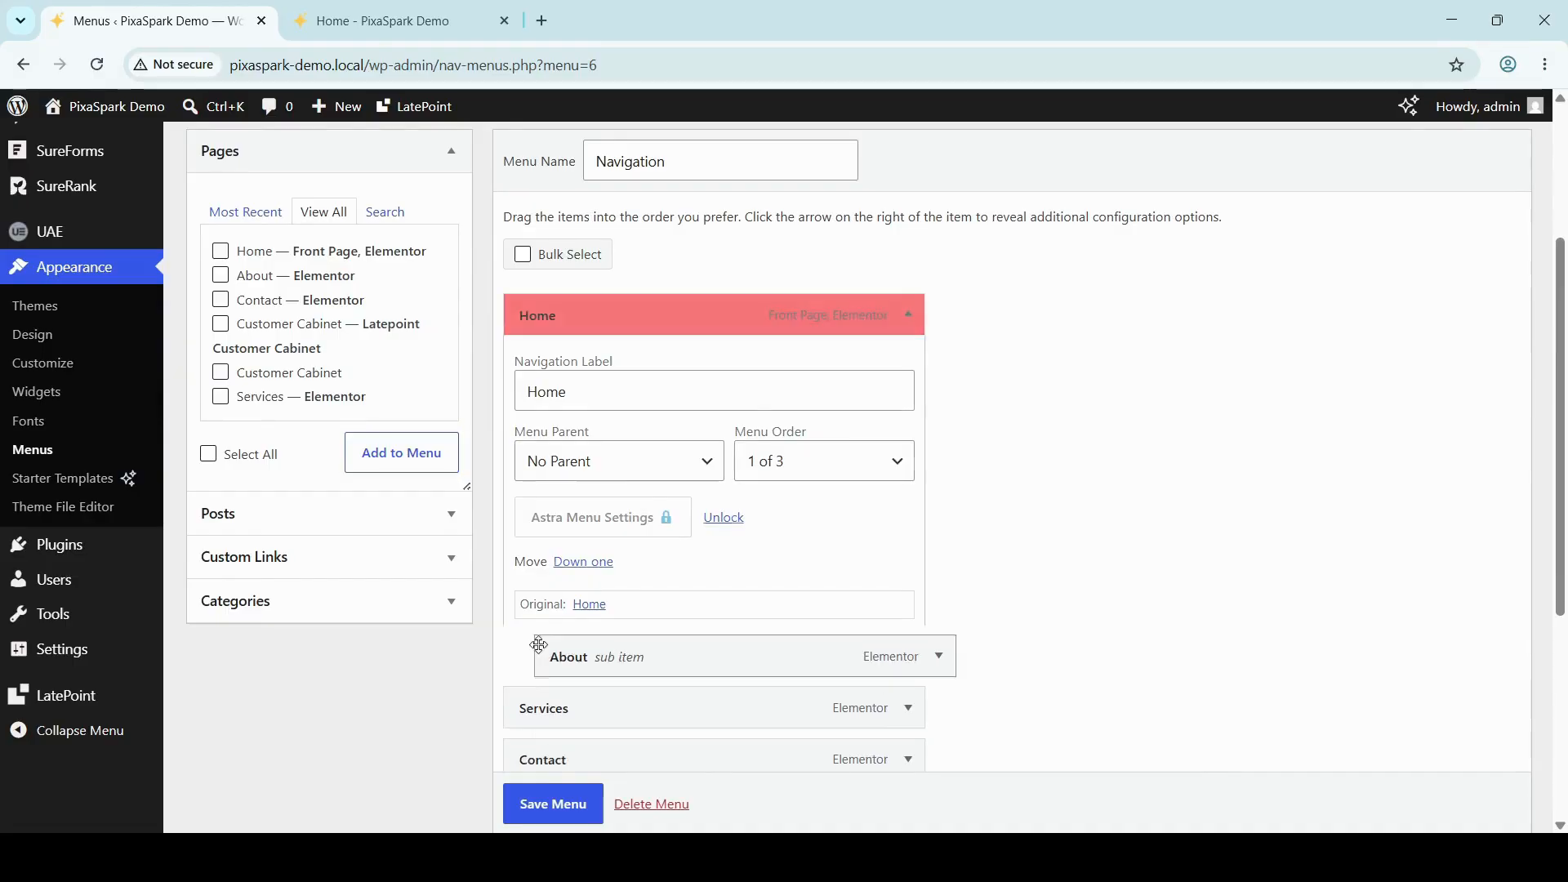
left_click(909, 316)
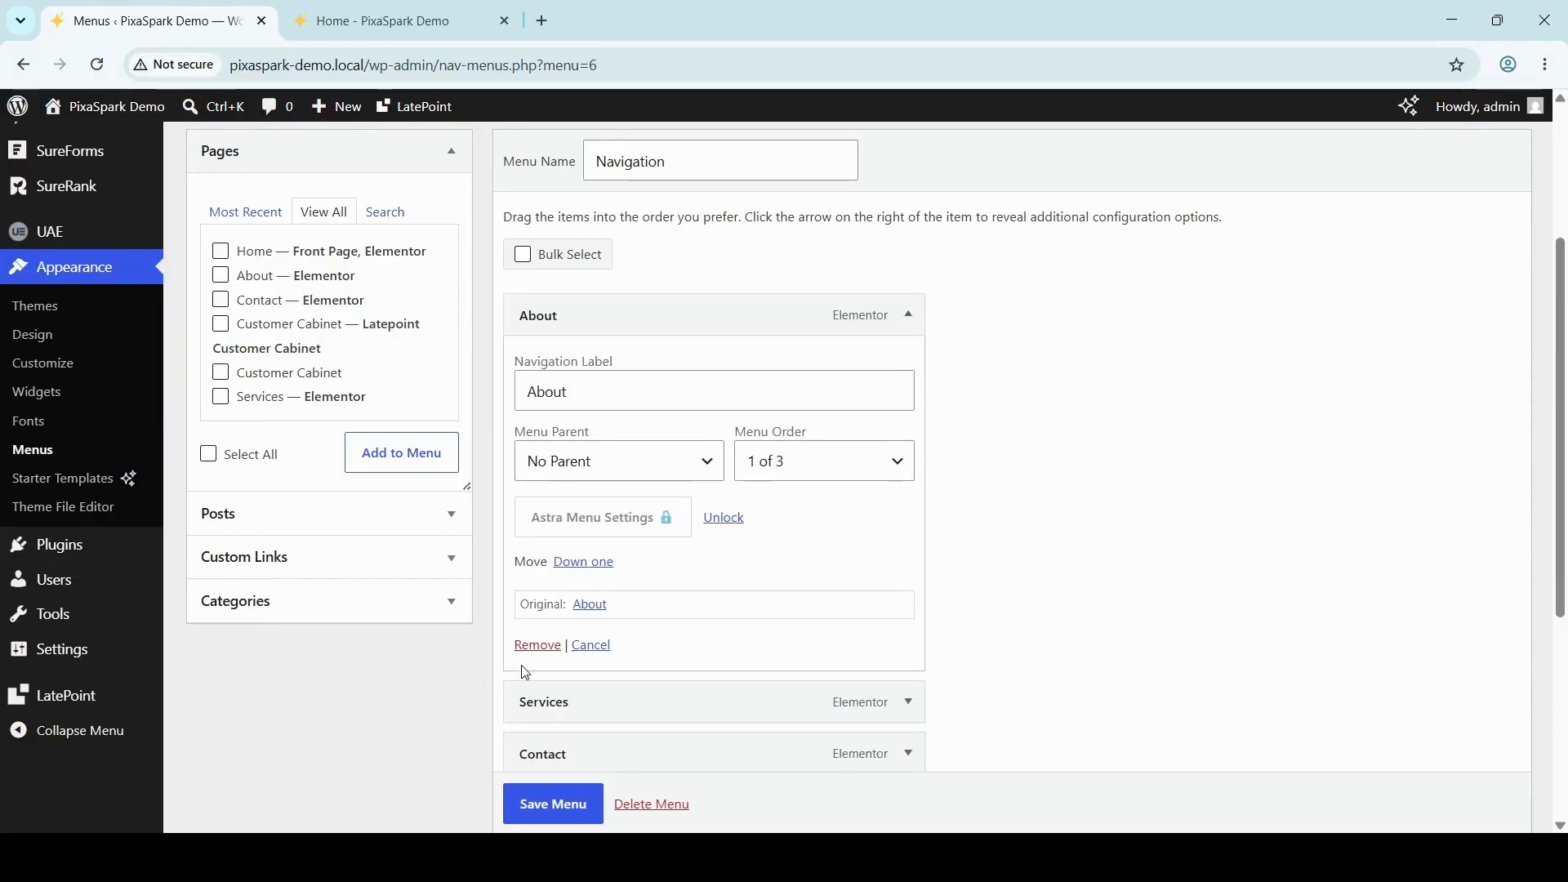
left_click(538, 645)
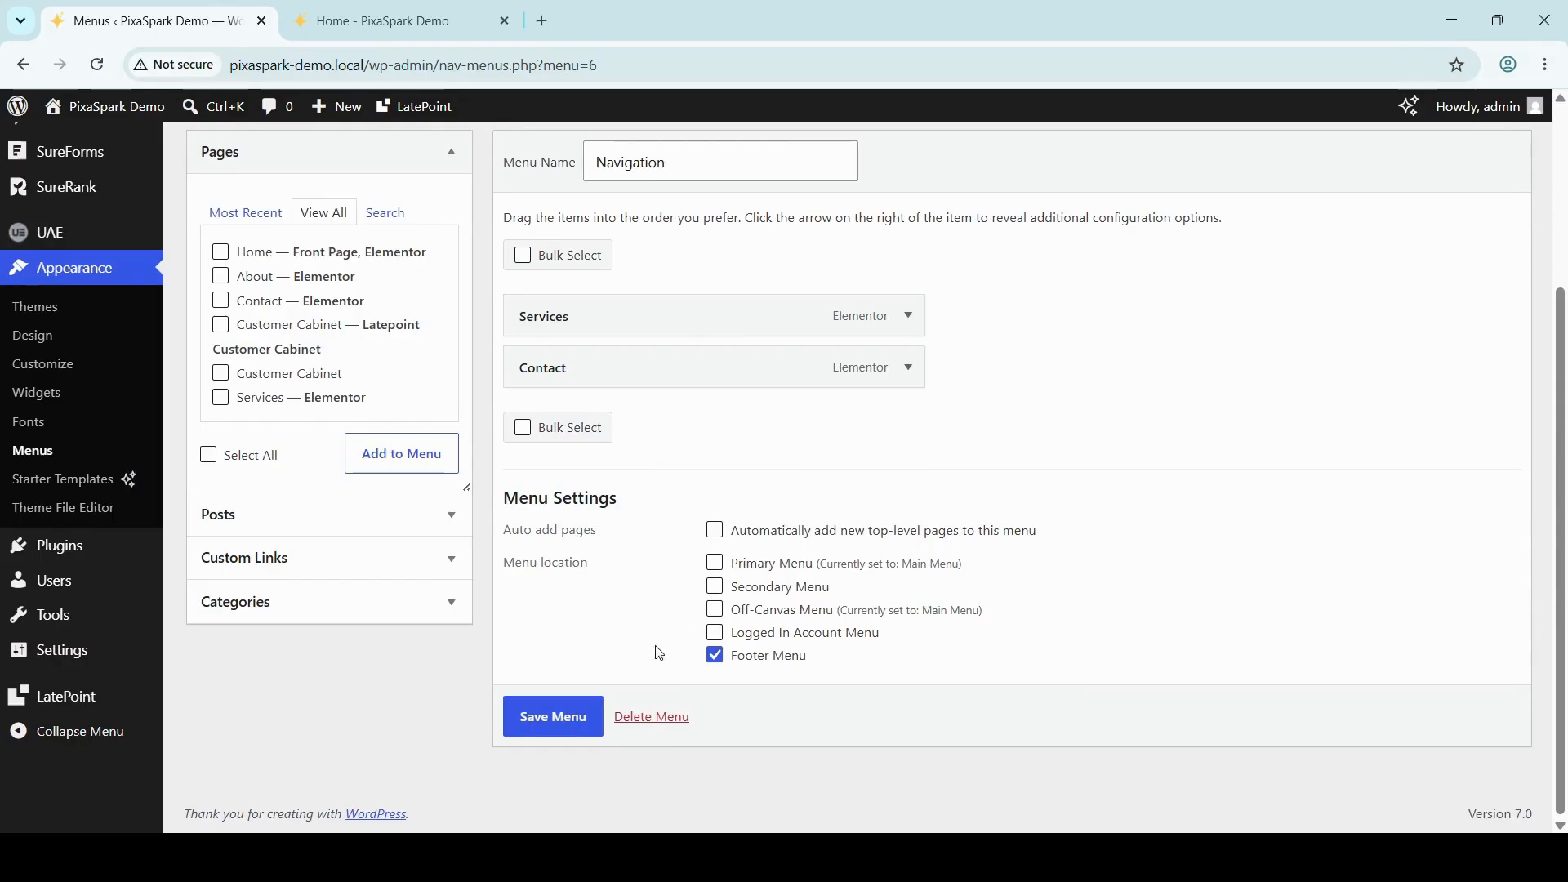
left_click(560, 719)
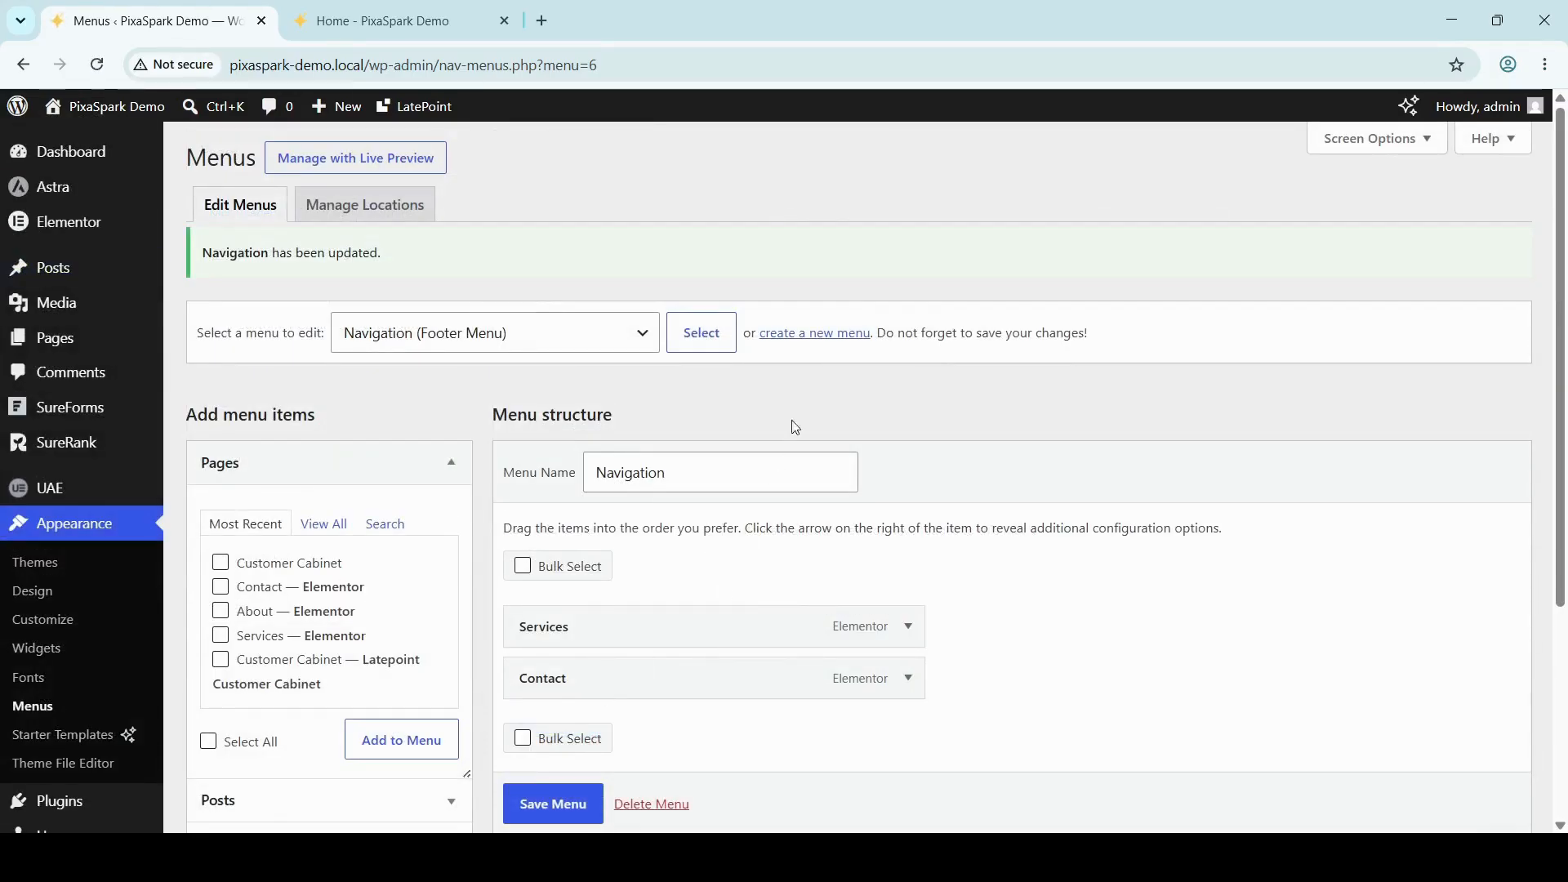
Step: Reload the live homepage, check the menu links in its footer, and return to the menu editor
left_click(416, 7)
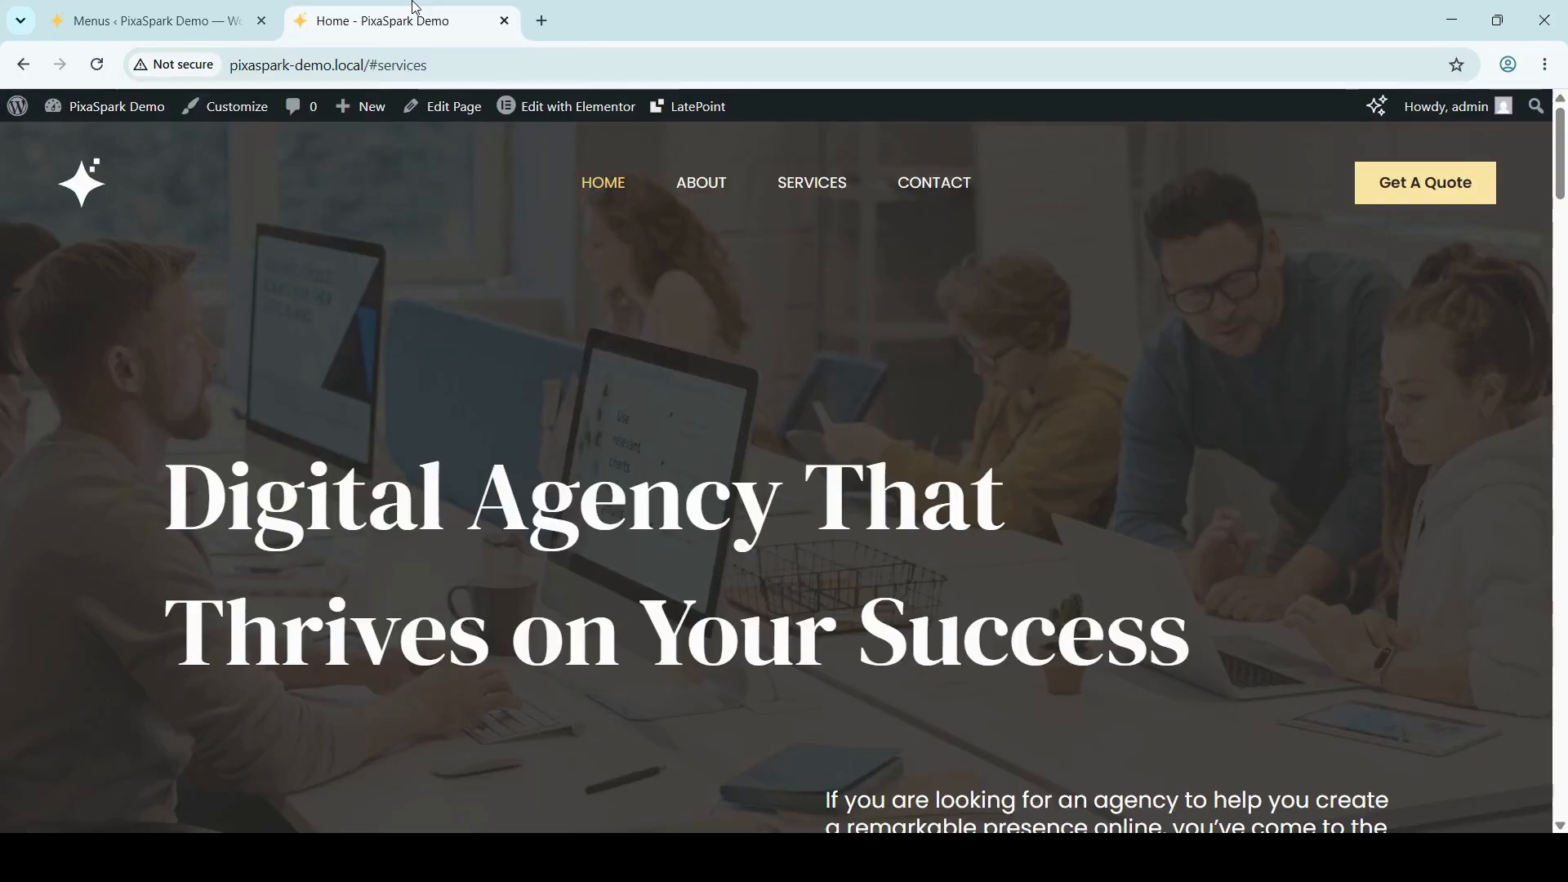
mouse_move(637, 106)
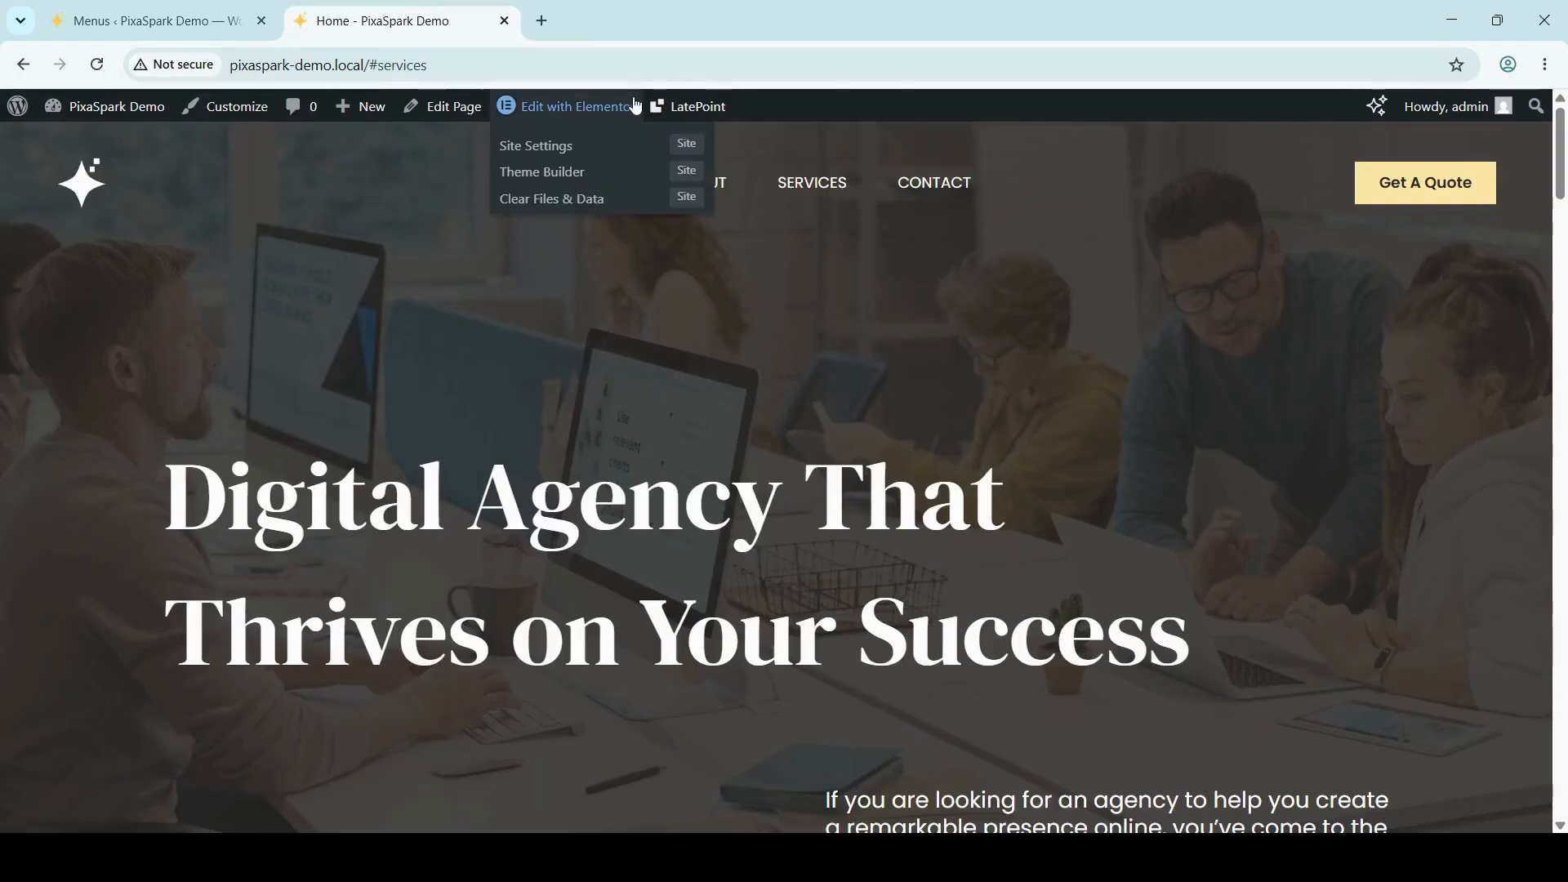
left_click(95, 66)
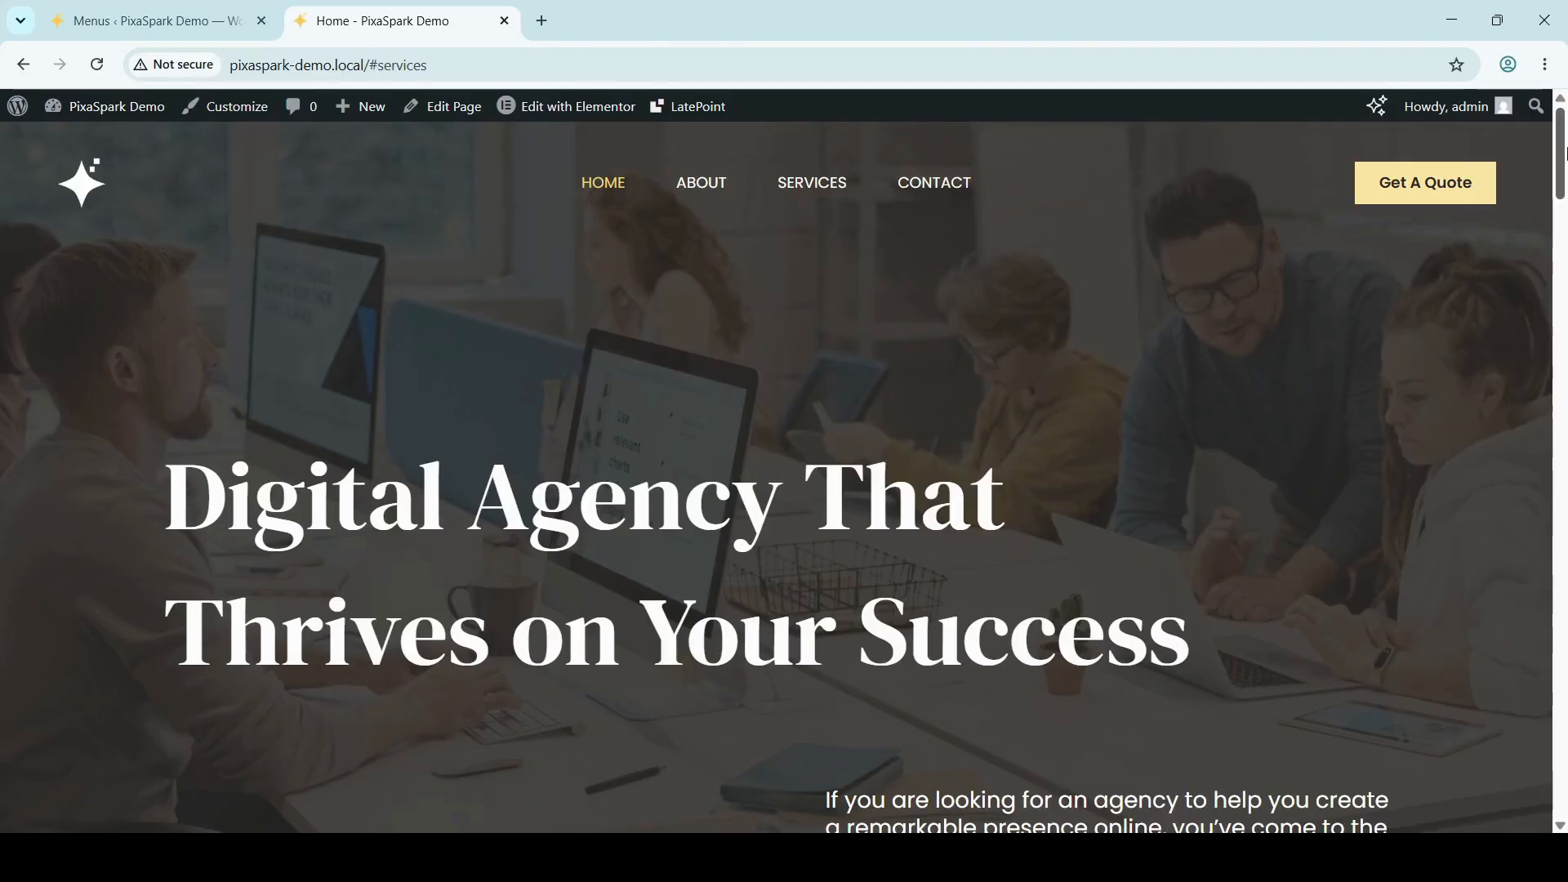
left_click_drag(1563, 155, 1563, 771)
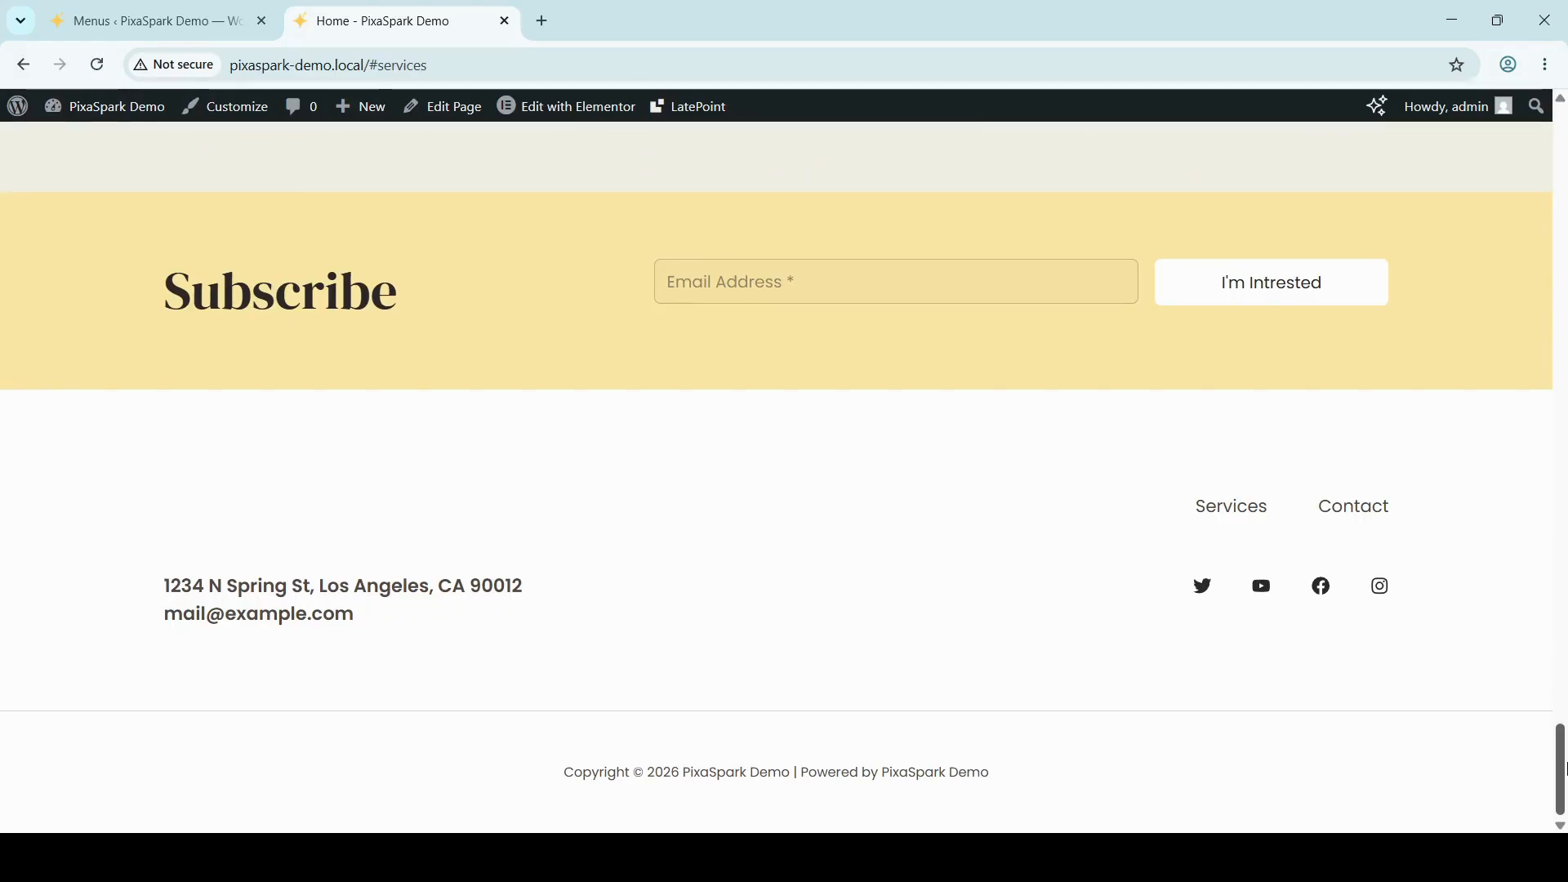
left_click_drag(1560, 768, 1561, 150)
left_click(207, 8)
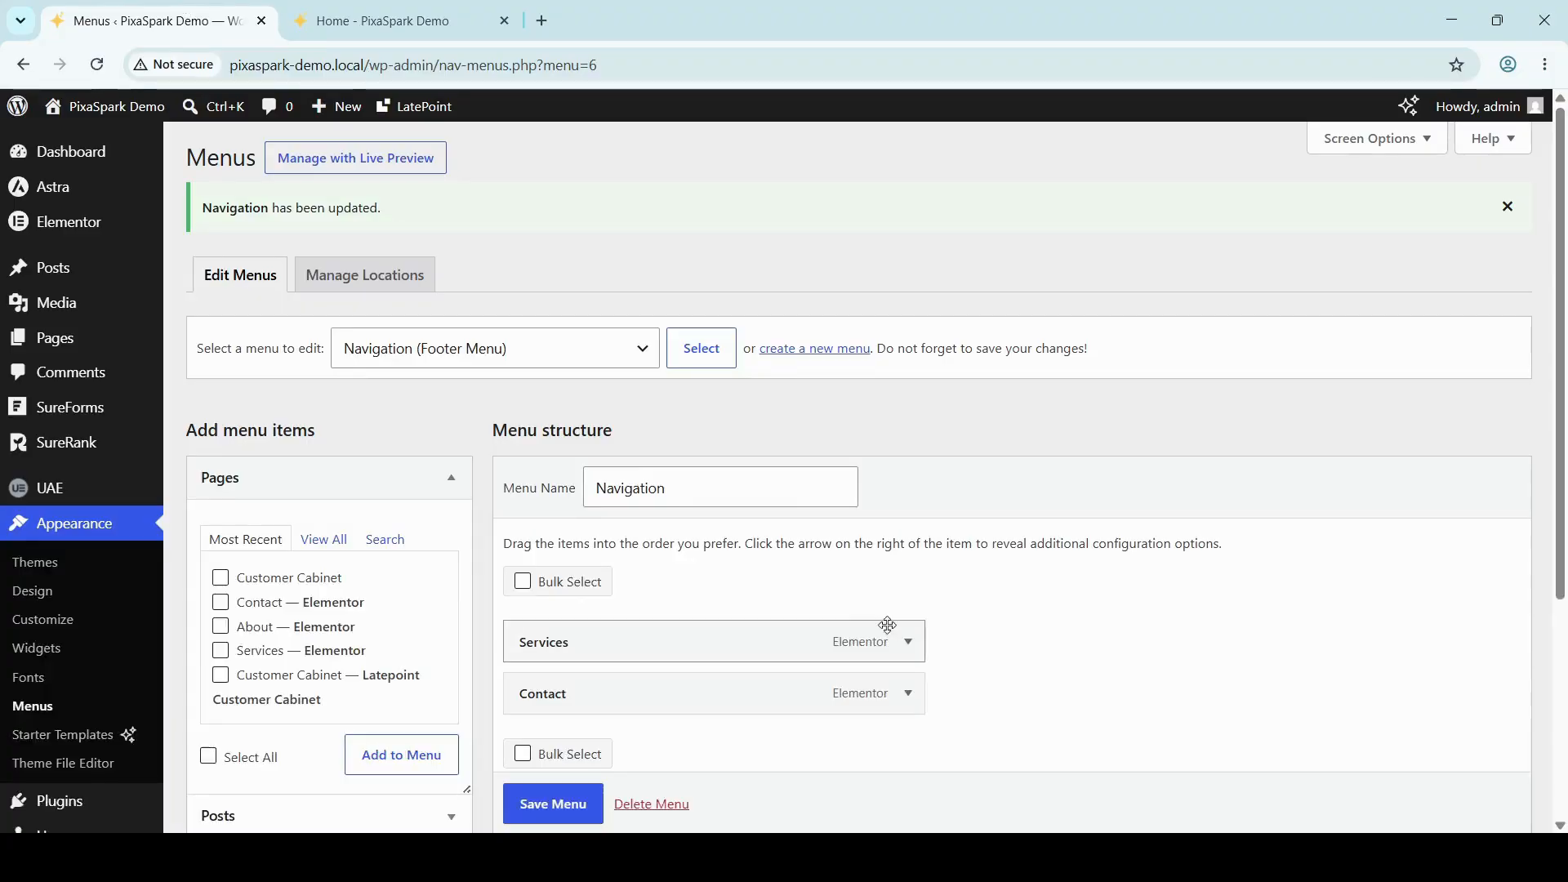
Step: Examine the Posts and Categories sources available for adding items to the Navigation menu
scroll(898, 609, "down", 4)
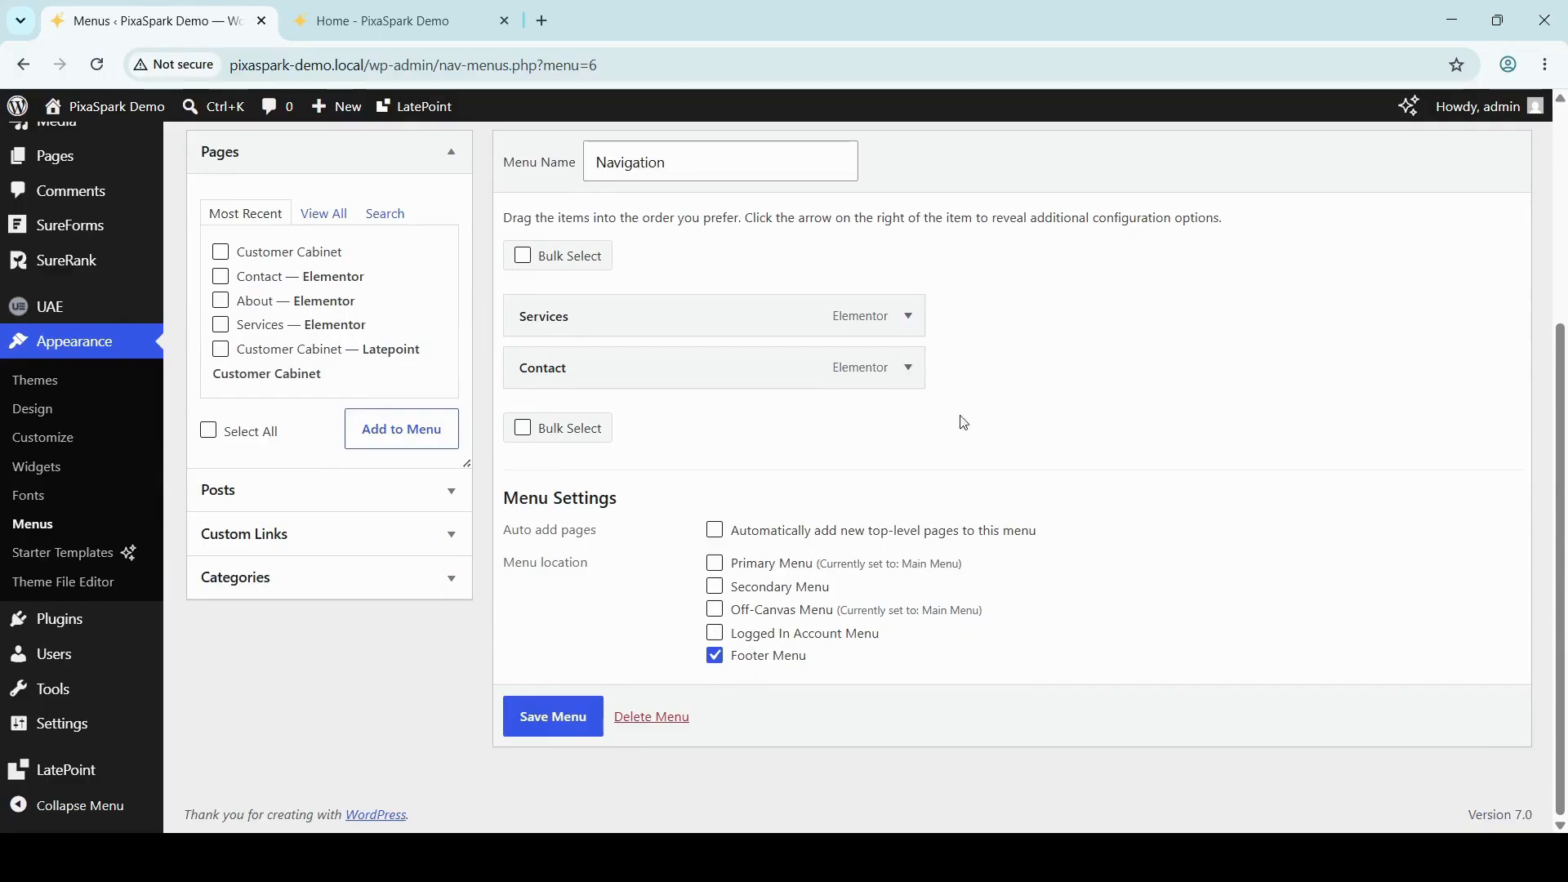
scroll(348, 590, "down", 2)
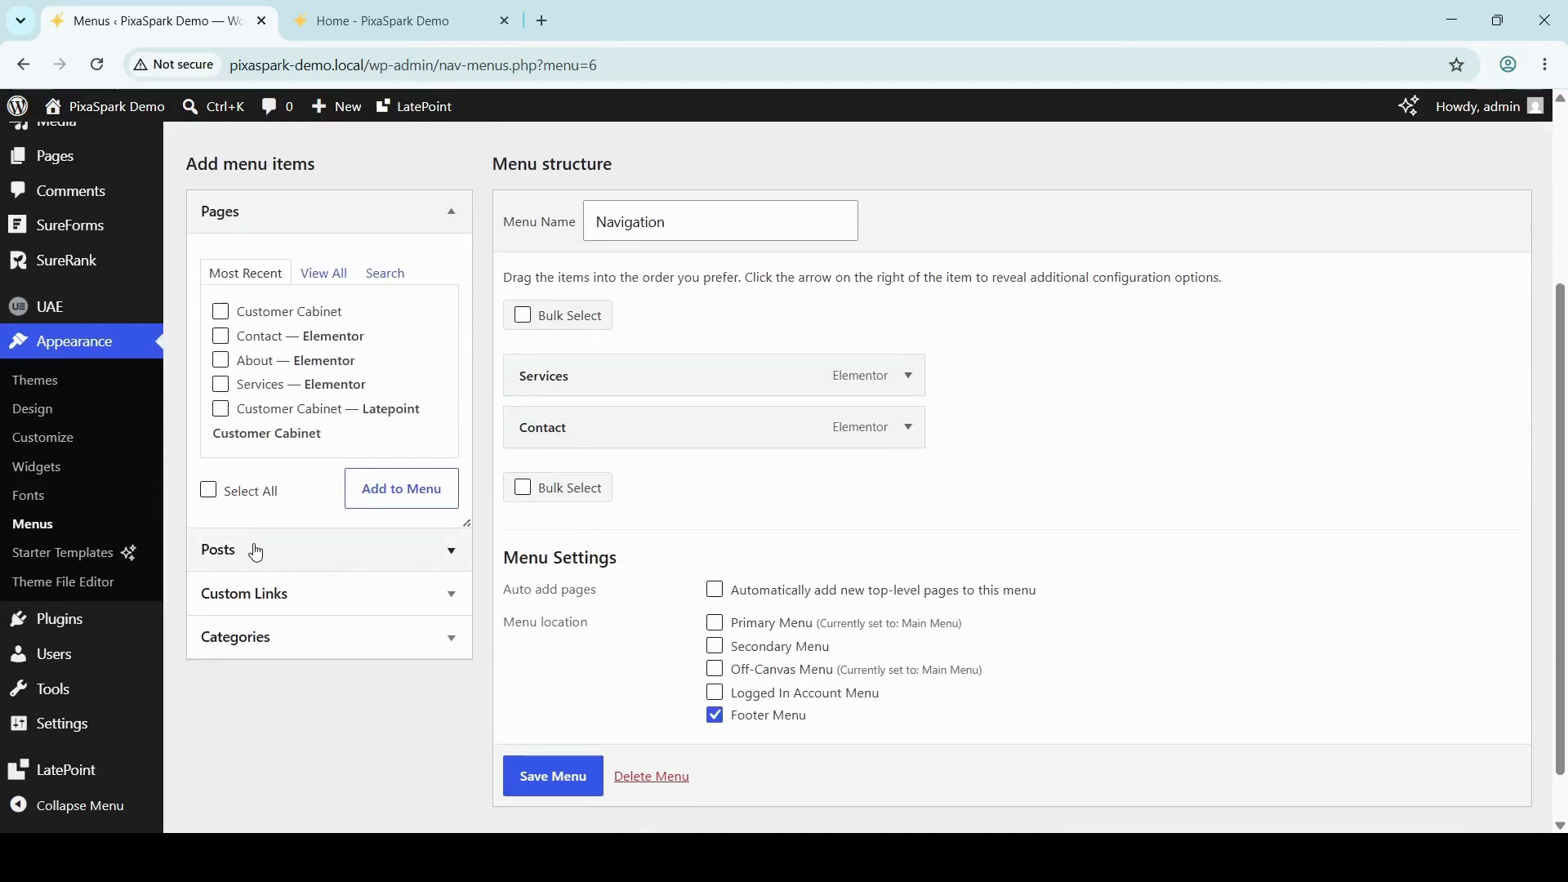
left_click(256, 551)
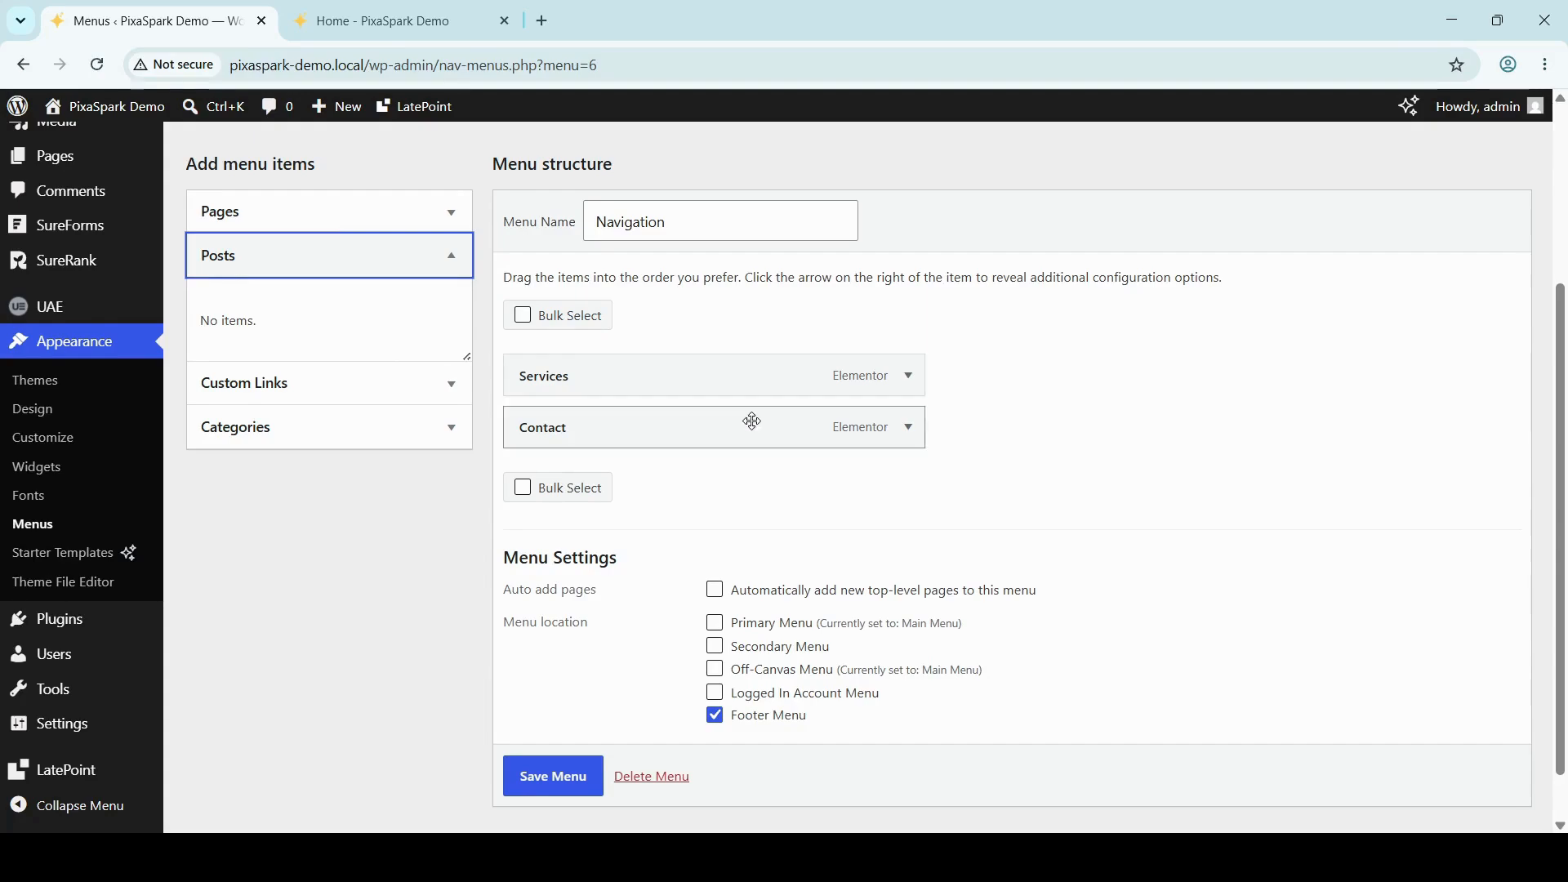
scroll(55, 455, "up", 2)
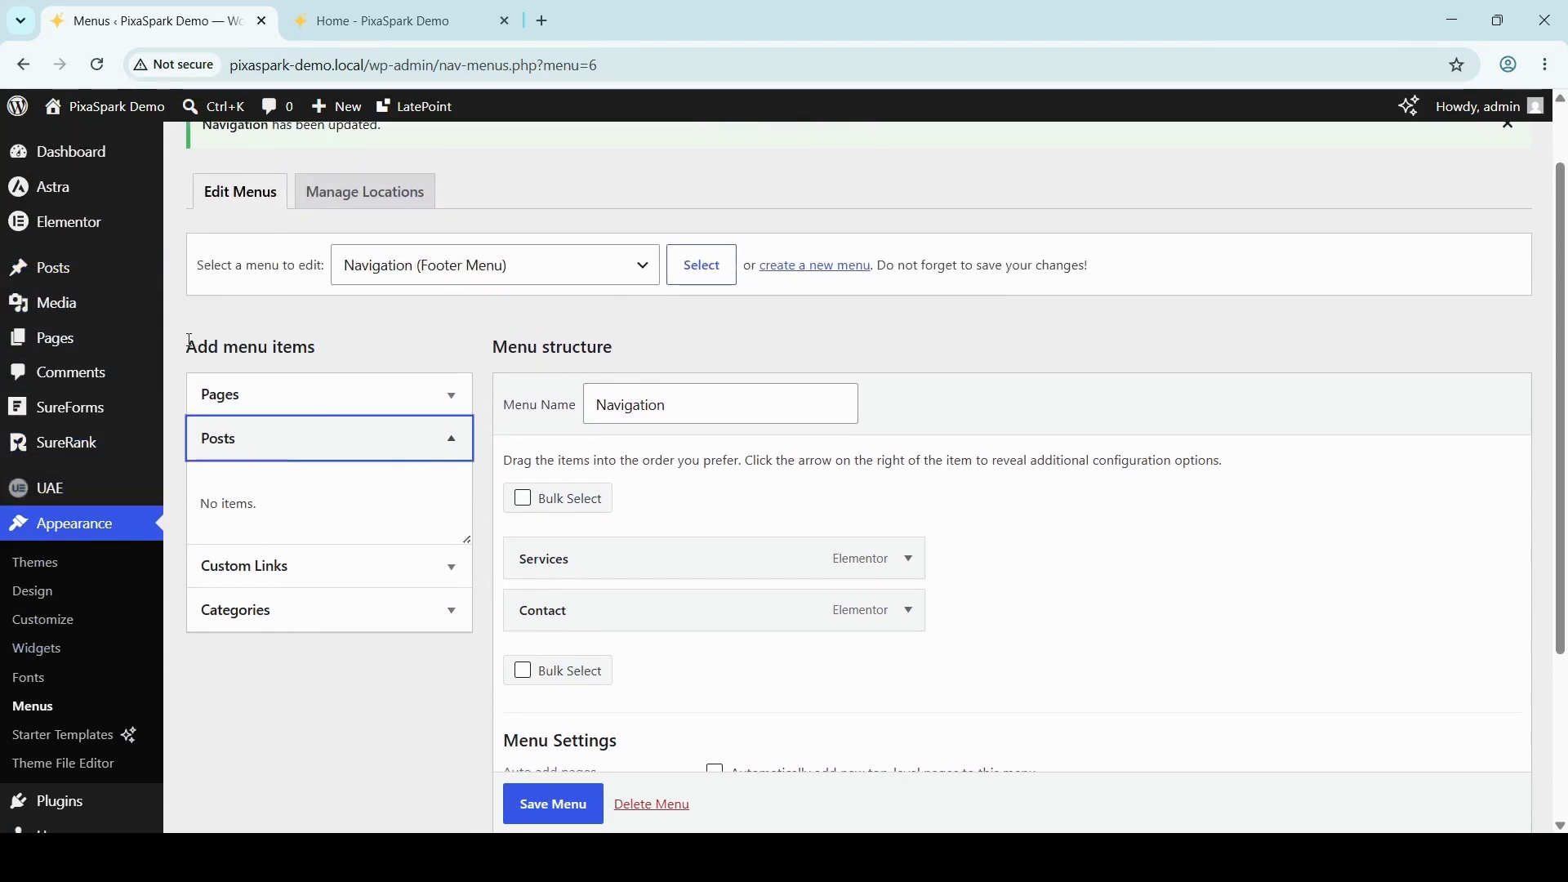
mouse_move(81, 271)
scroll(322, 604, "down", 1)
scroll(322, 604, "down", 1)
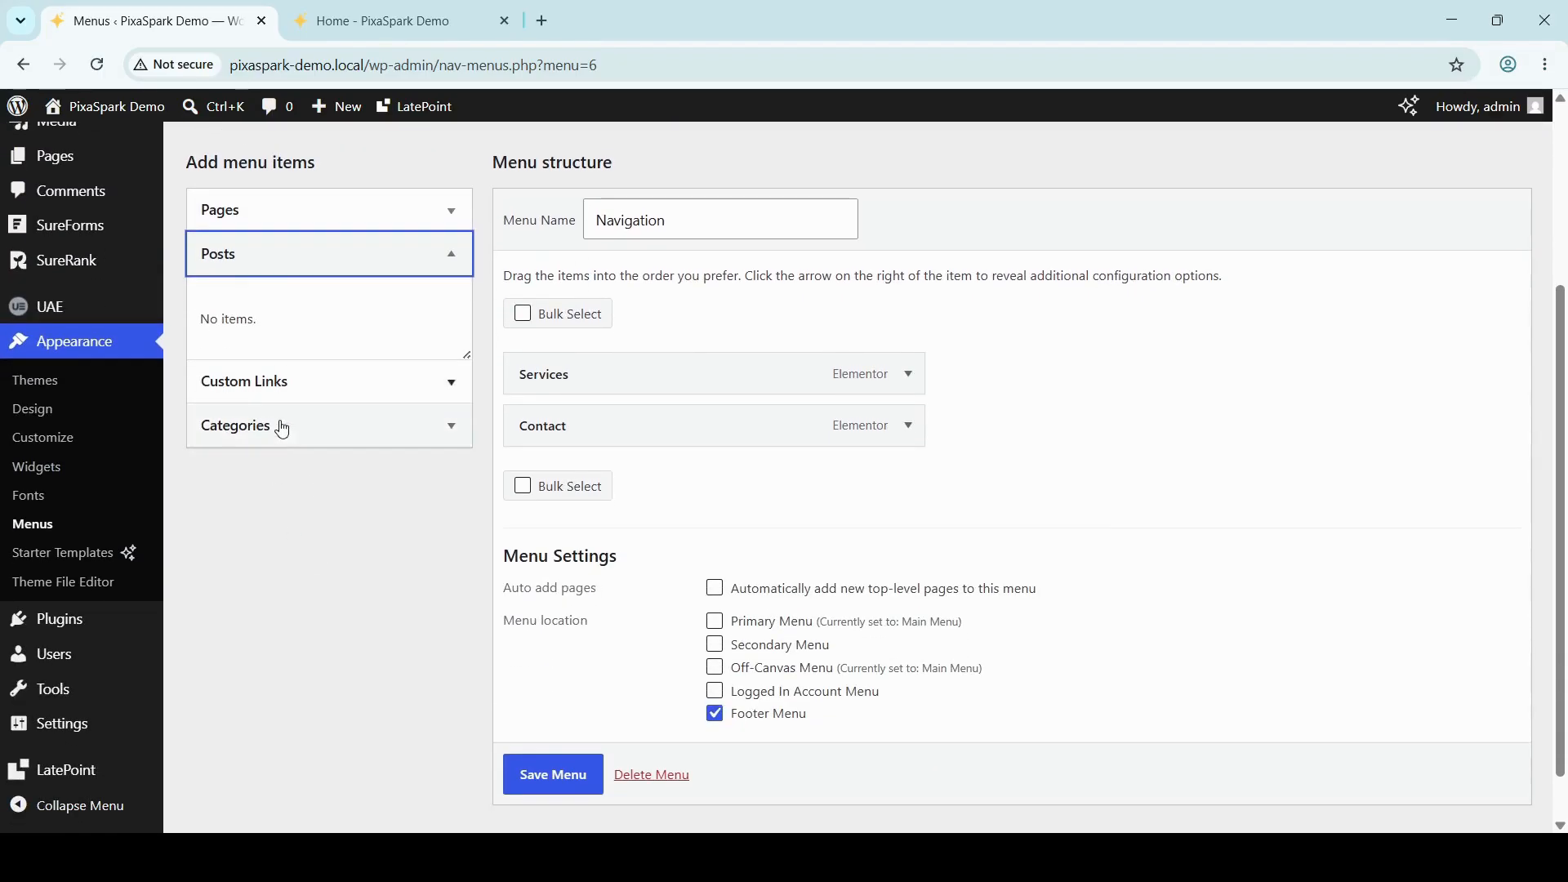
left_click(280, 424)
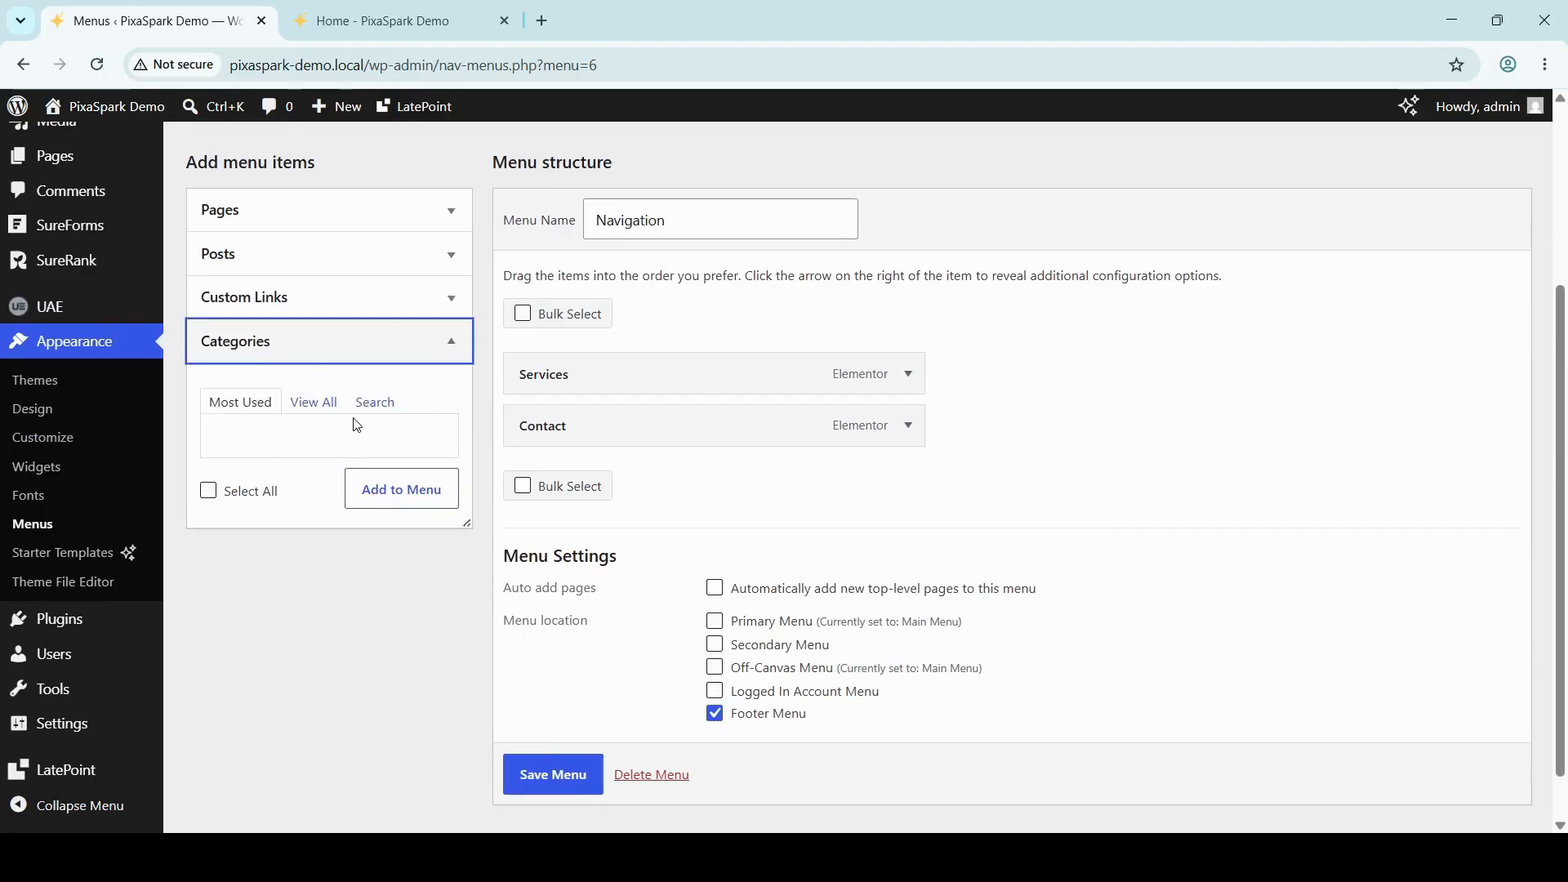
left_click(290, 259)
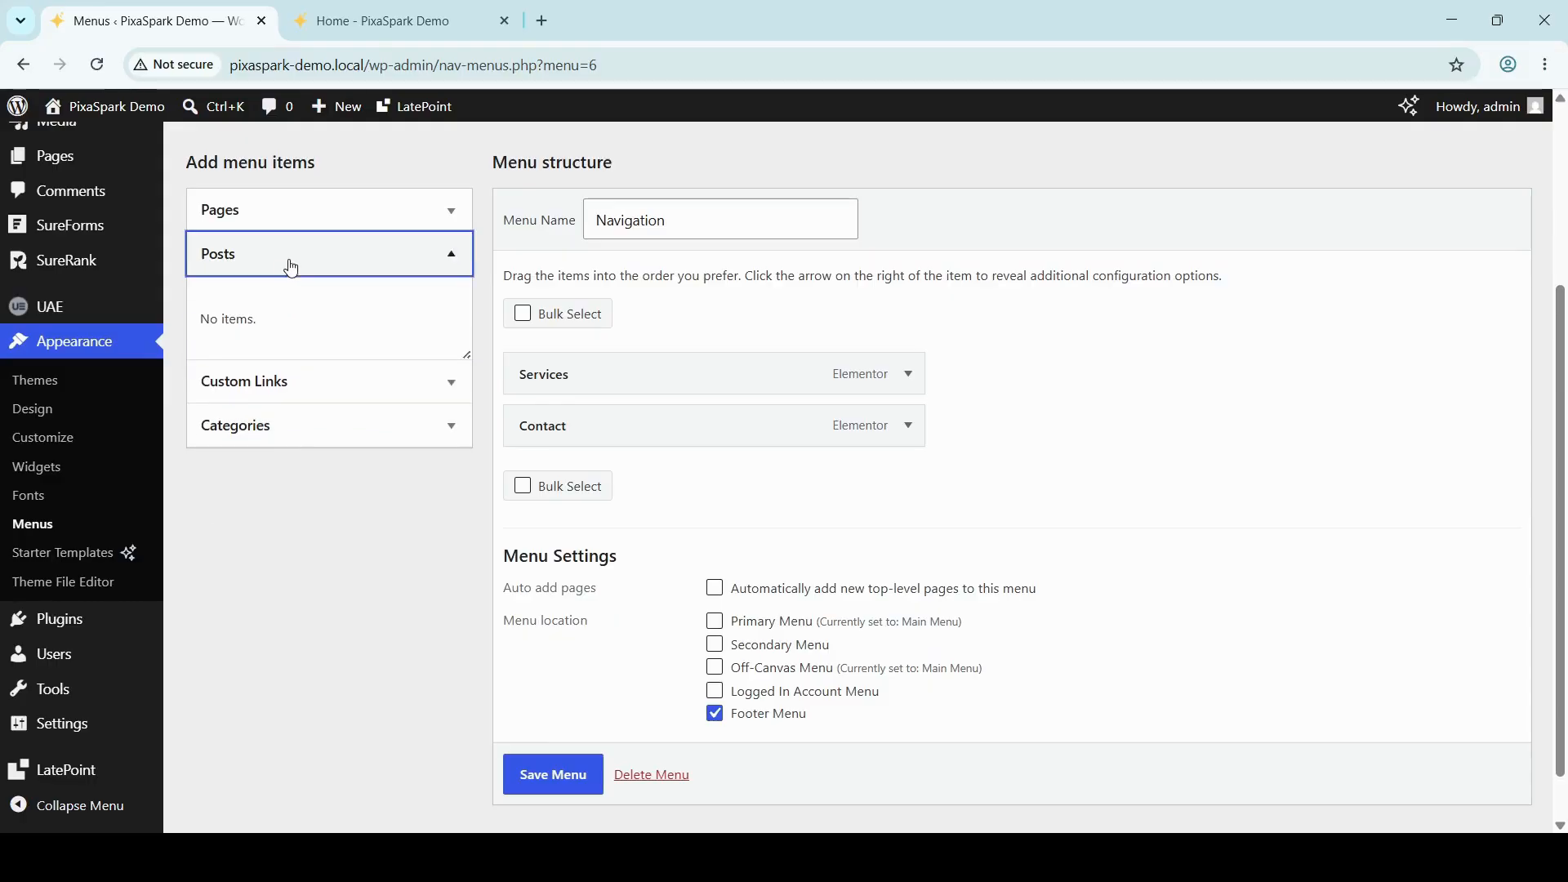
left_click(319, 441)
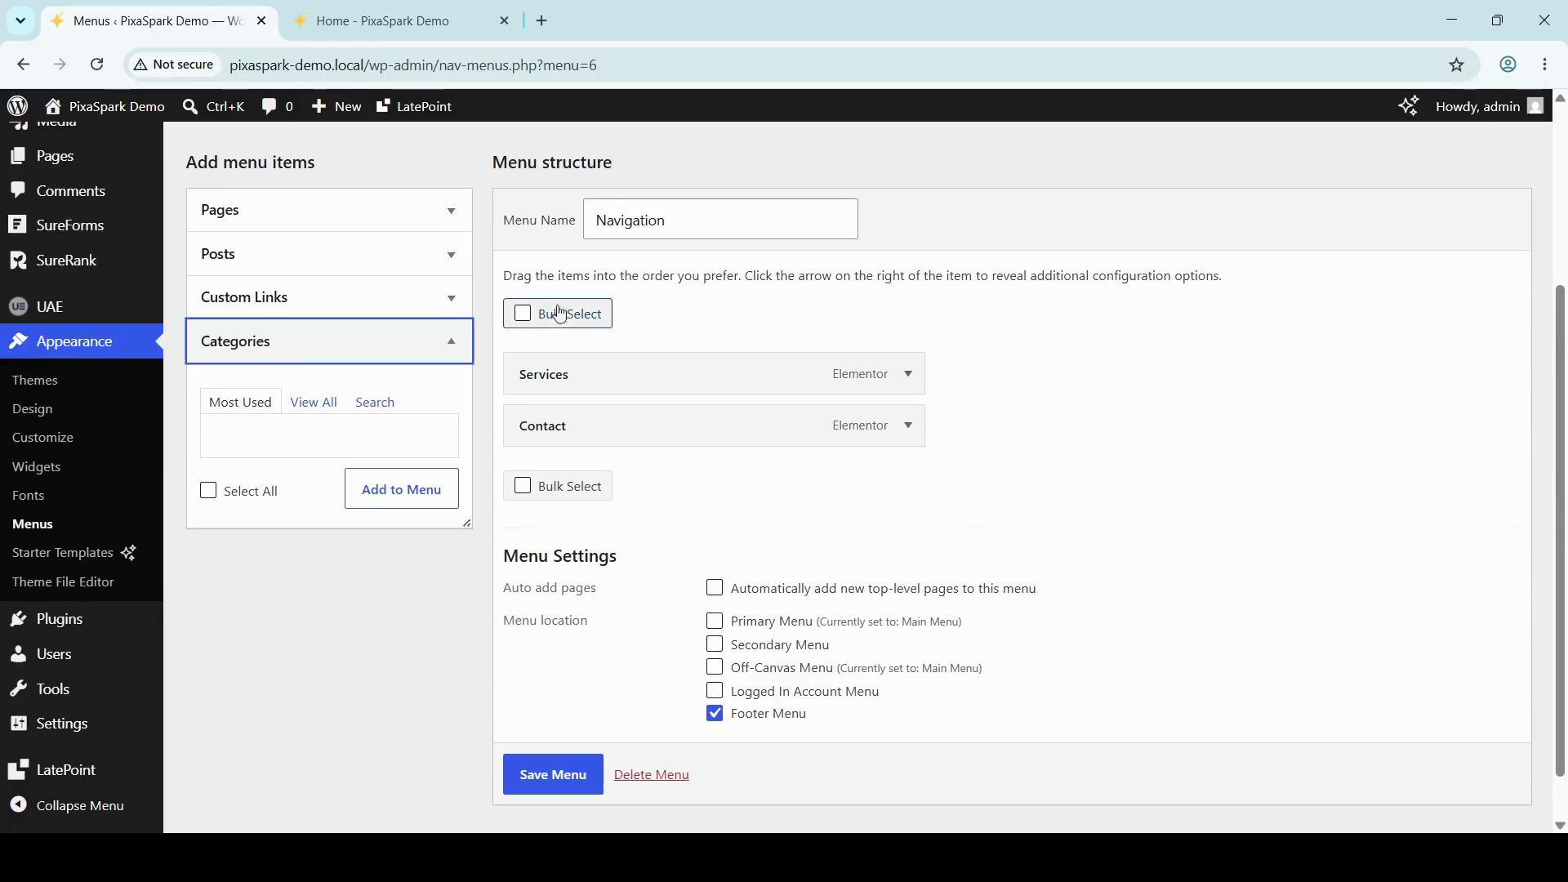
scroll(1134, 567, "up", 4)
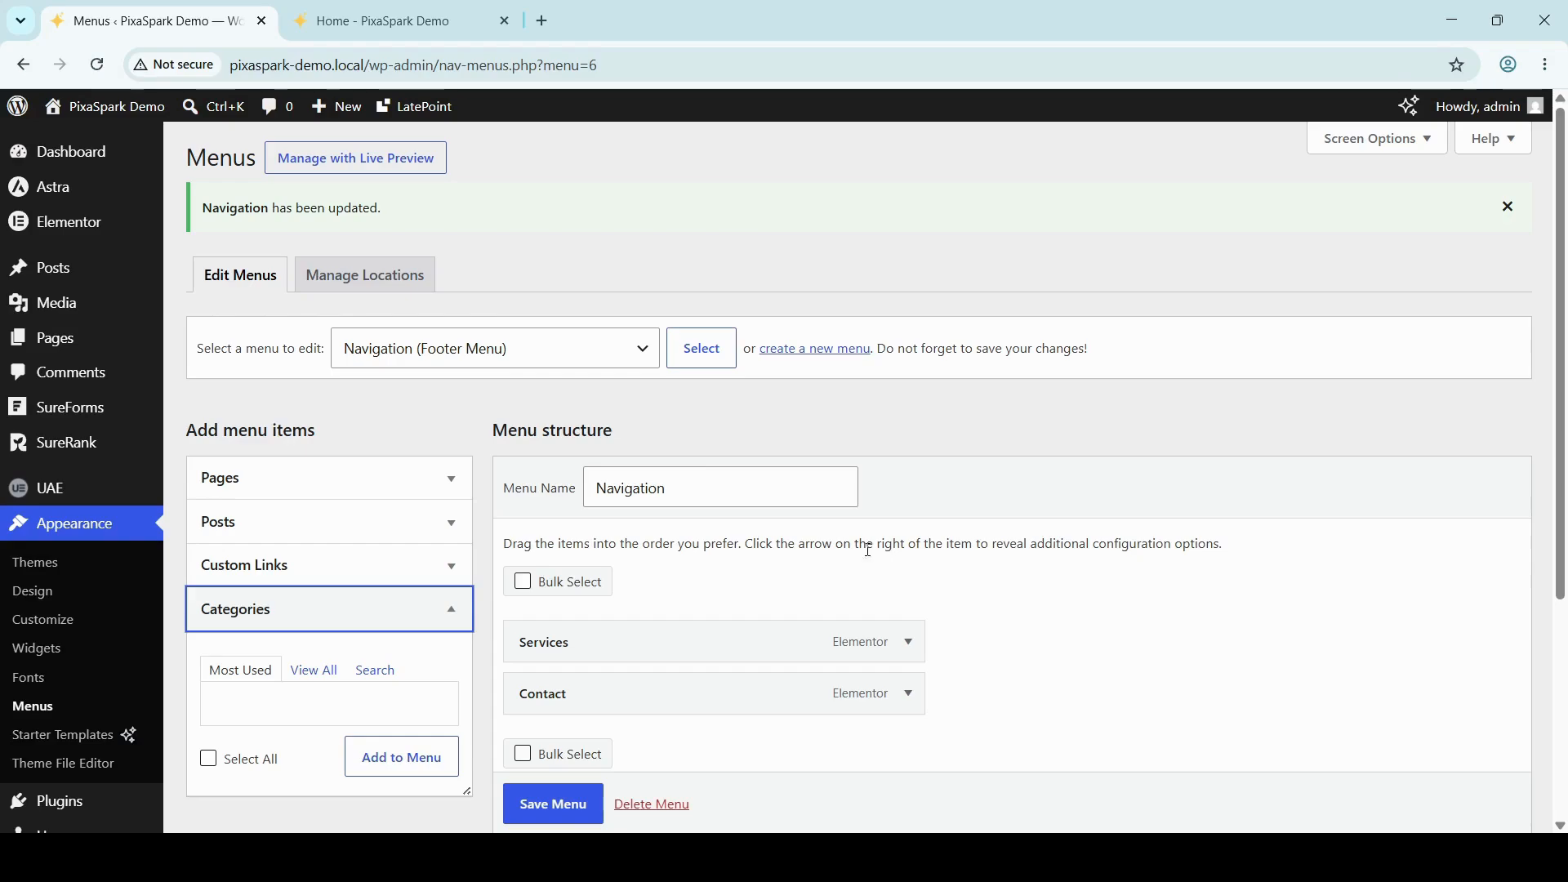